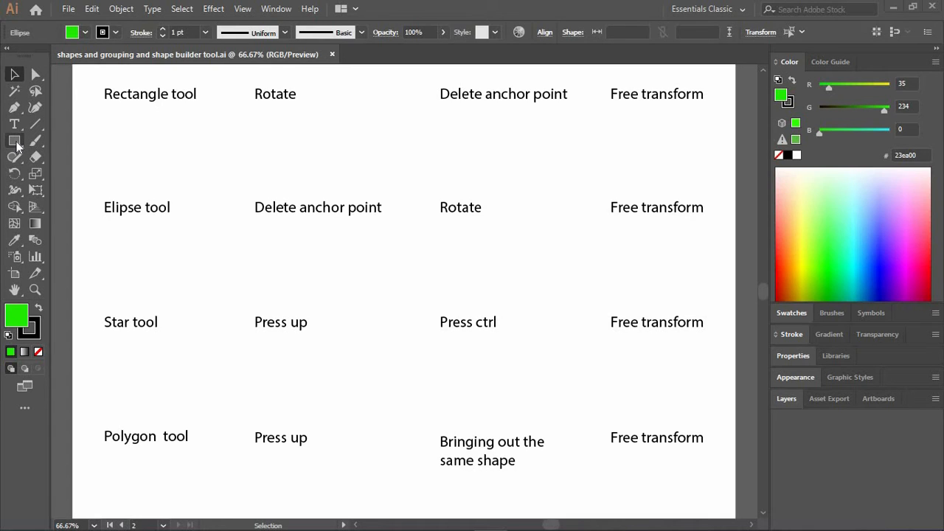
Activate the Rectangle tool.
click(14, 142)
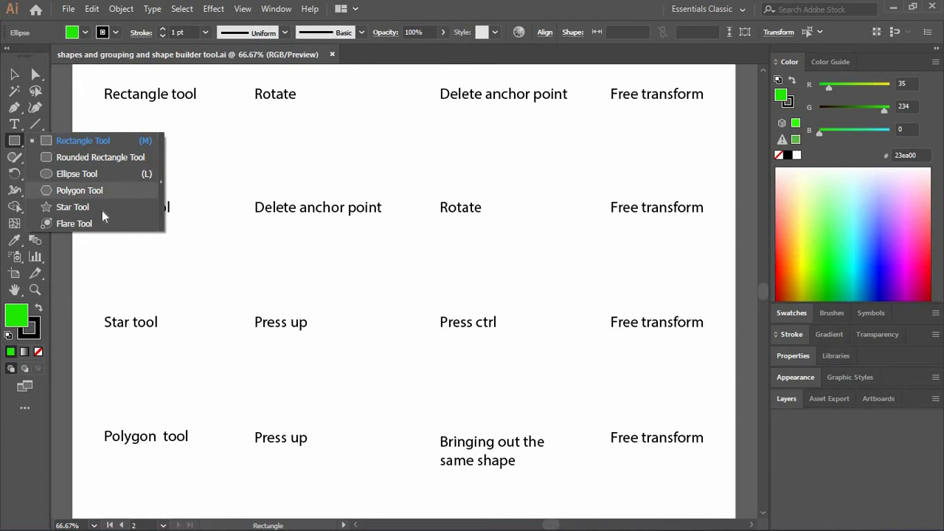
click(68, 142)
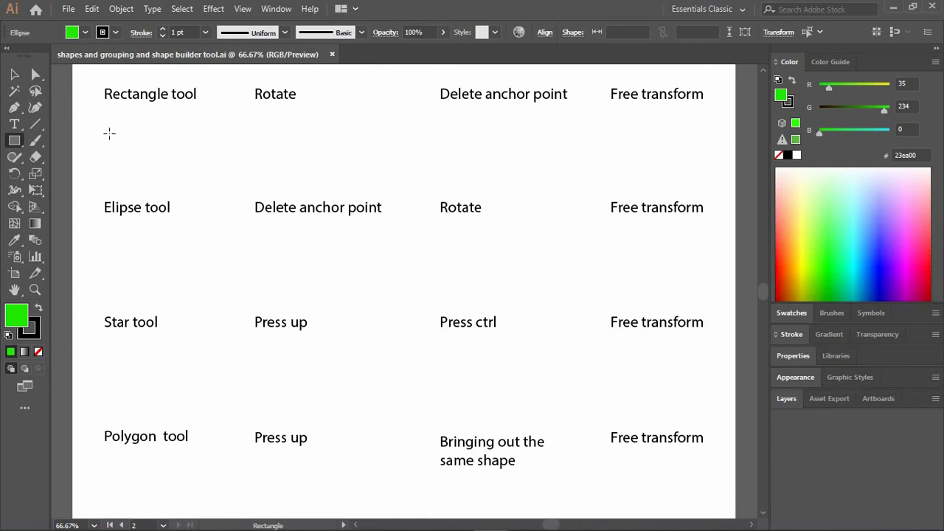
mouse_move(109, 134)
mouse_down()
mouse_move(155, 154)
mouse_move(180, 186)
mouse_move(222, 135)
mouse_move(212, 134)
mouse_move(209, 185)
mouse_move(181, 185)
mouse_move(172, 173)
mouse_move(196, 204)
mouse_move(164, 182)
mouse_up()
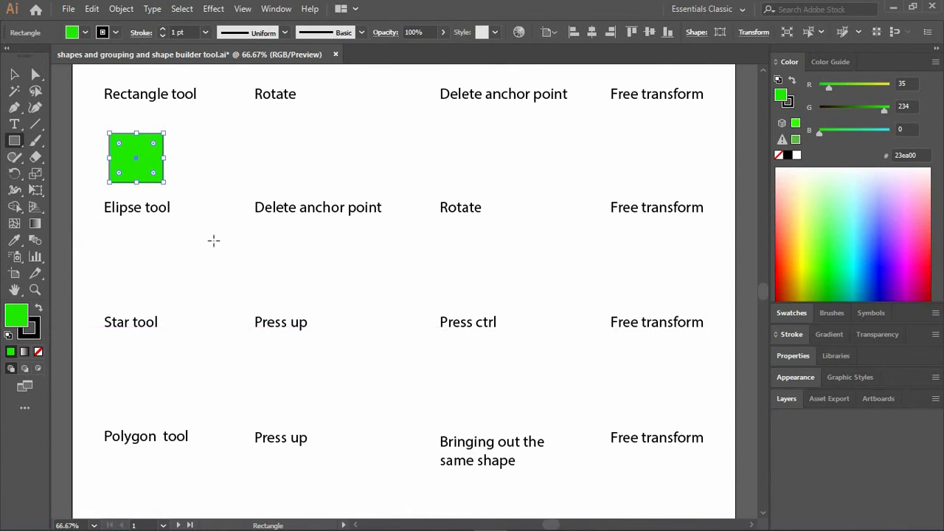
double_click(18, 321)
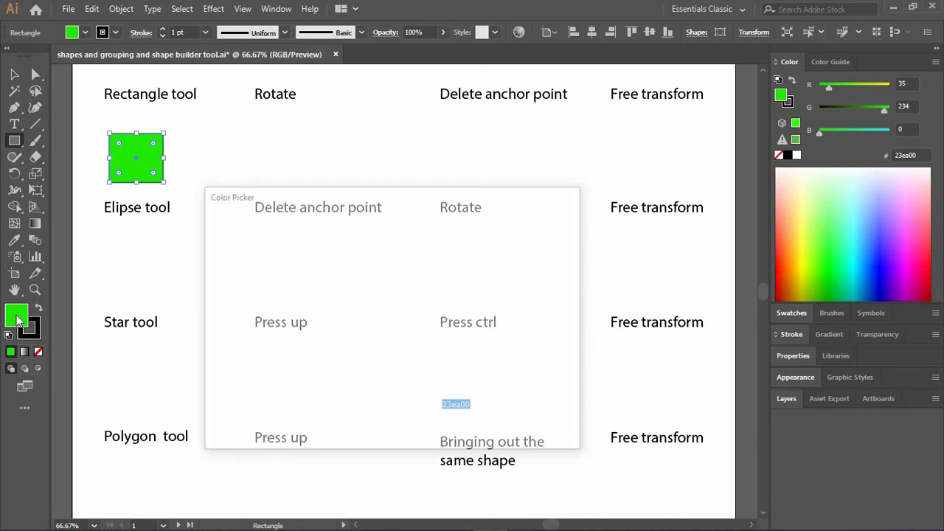
mouse_move(217, 238)
mouse_down()
mouse_move(233, 205)
mouse_move(207, 211)
mouse_up()
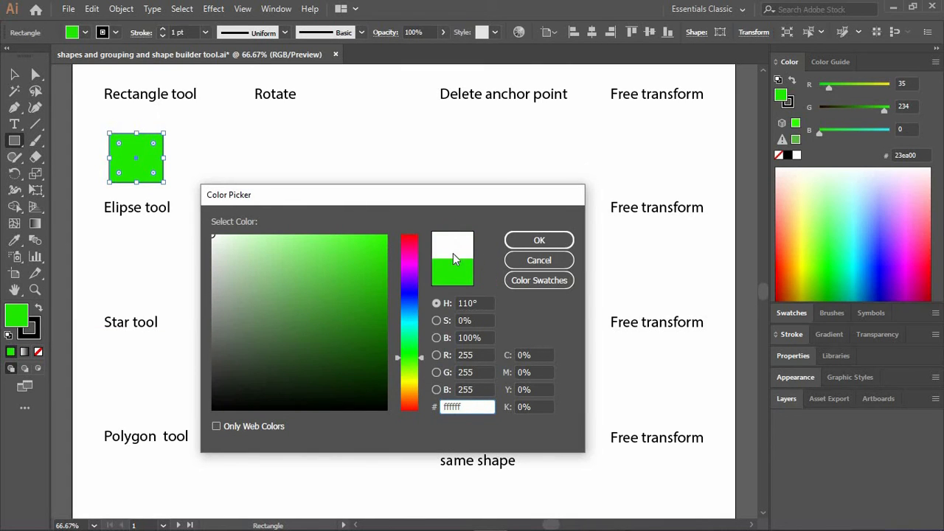
click(532, 242)
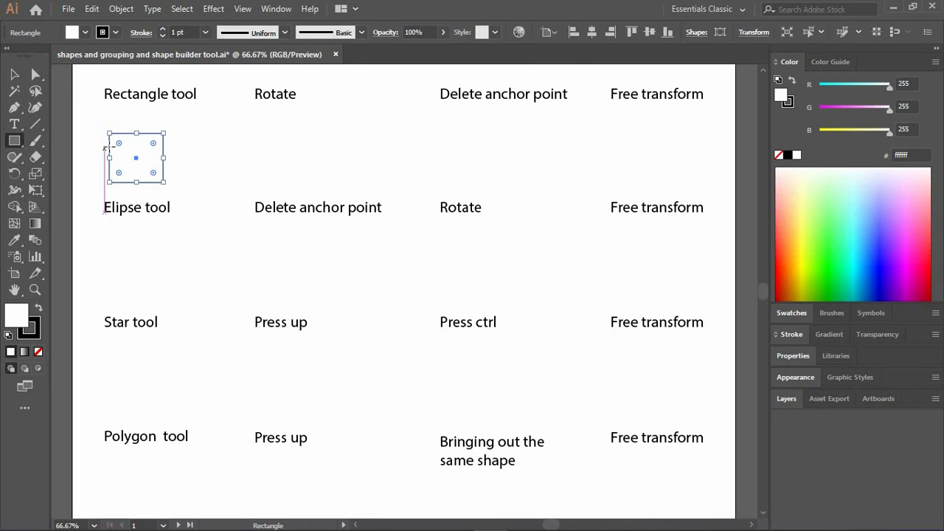
key(ctrl)
key(ctrl+z)
key(ctrl+z)
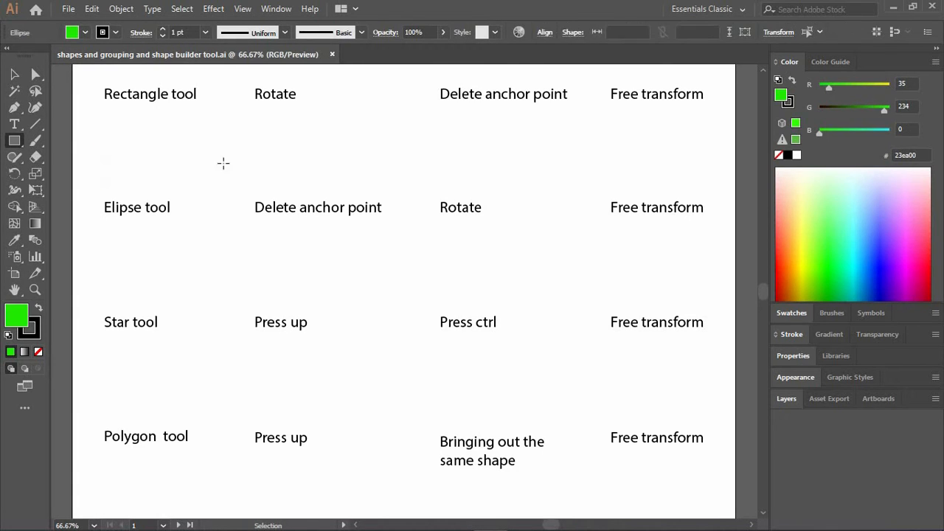
Set the fill colour to white (ffffff) and draw a square about 105 px wide under the "Rectangle tool" label.
double_click(20, 317)
mouse_move(213, 303)
mouse_down()
mouse_move(227, 240)
mouse_move(204, 225)
mouse_up()
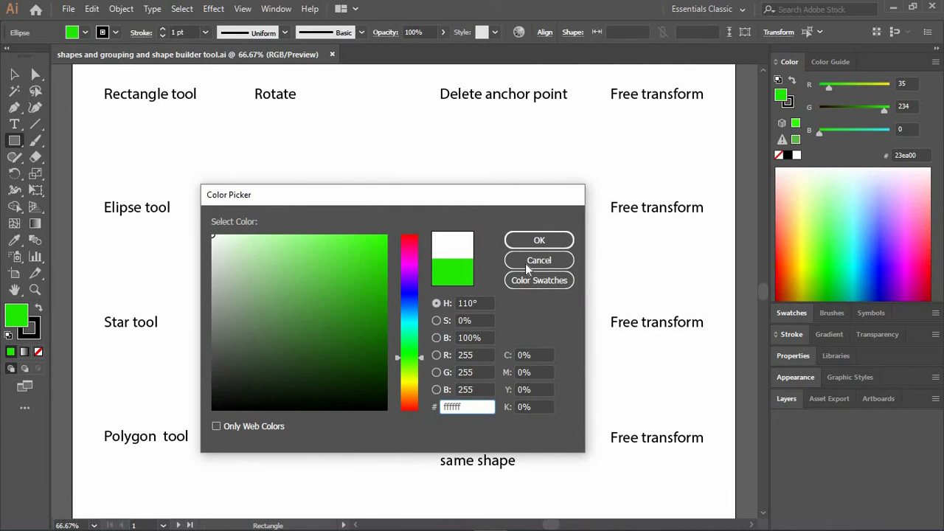
click(535, 241)
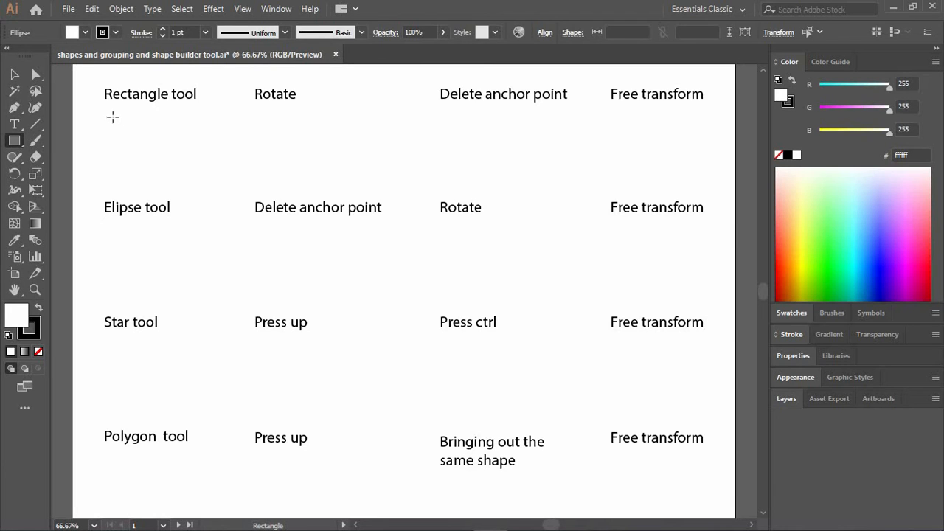
drag(112, 121, 294, 132)
drag(168, 124, 178, 166)
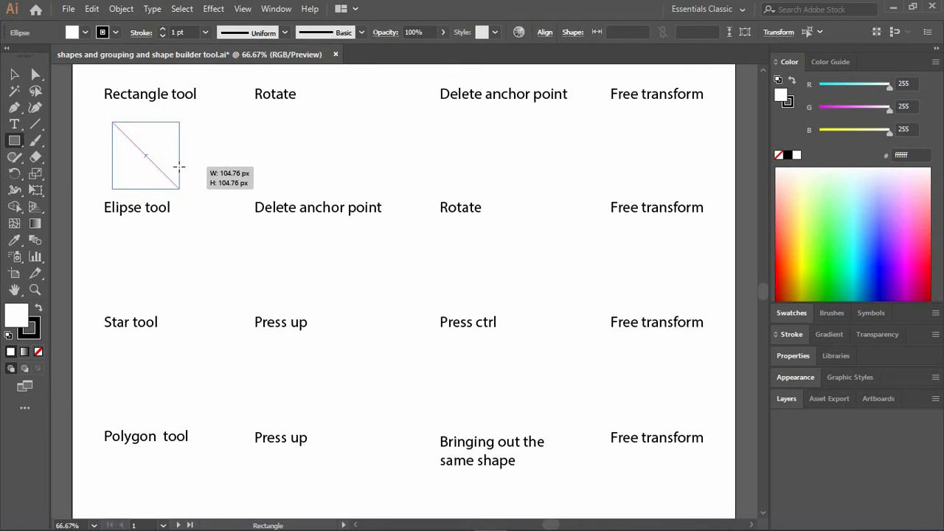
mouse_move(179, 166)
mouse_down()
mouse_move(202, 166)
mouse_move(178, 152)
mouse_up()
key(shift)
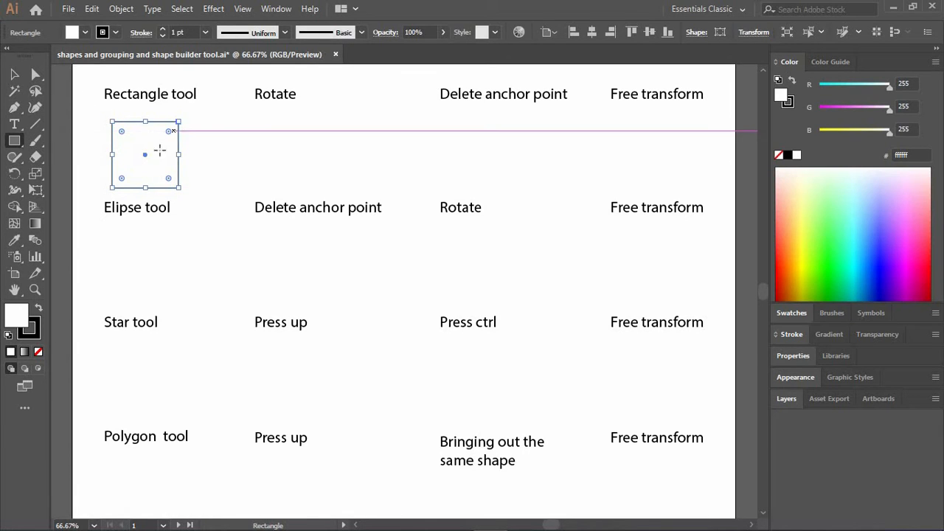
Duplicate the square horizontally by about 216 px so the copy sits under the "Rotate" label.
key(v)
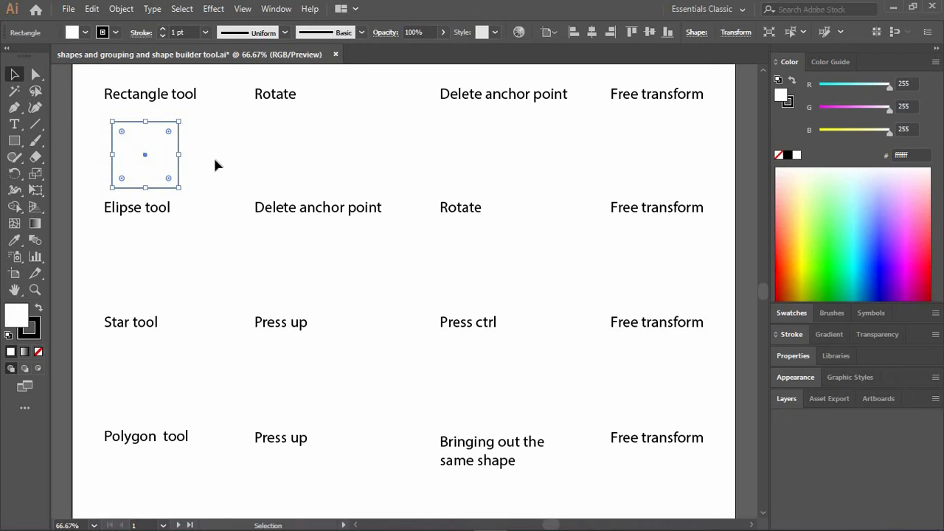
click(215, 163)
click(166, 171)
drag(162, 160, 299, 158)
key(alt)
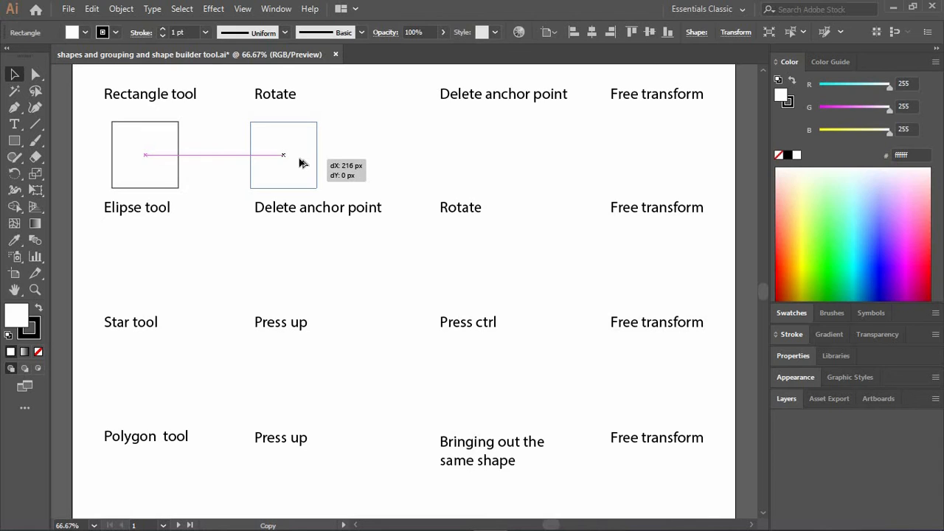
drag(299, 158, 300, 160)
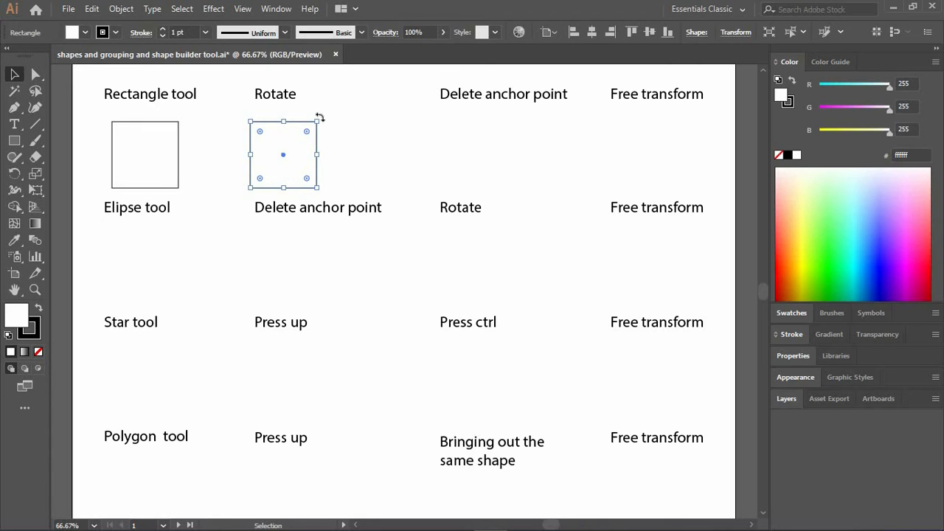
Rotate the copied square to 315° so it stands as a diamond.
drag(320, 117, 329, 176)
key(ctrl+z)
drag(323, 116, 347, 141)
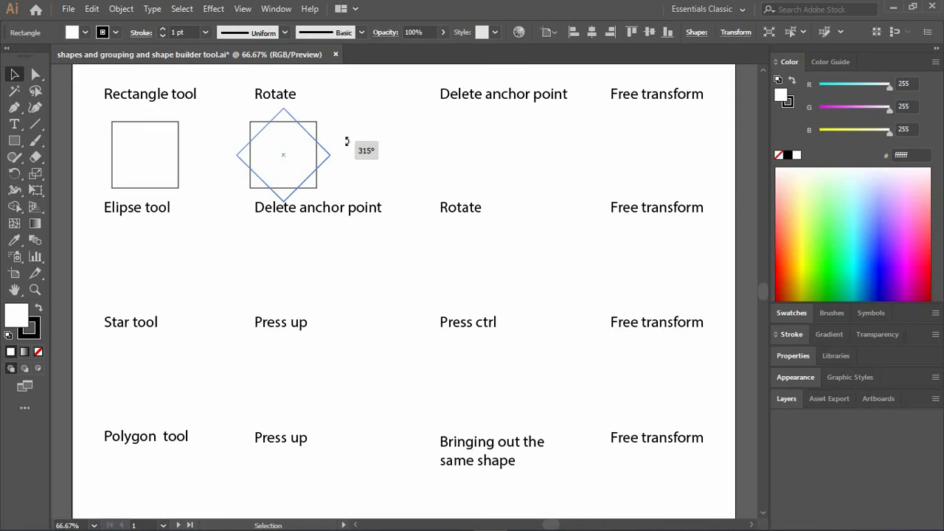
drag(347, 141, 344, 136)
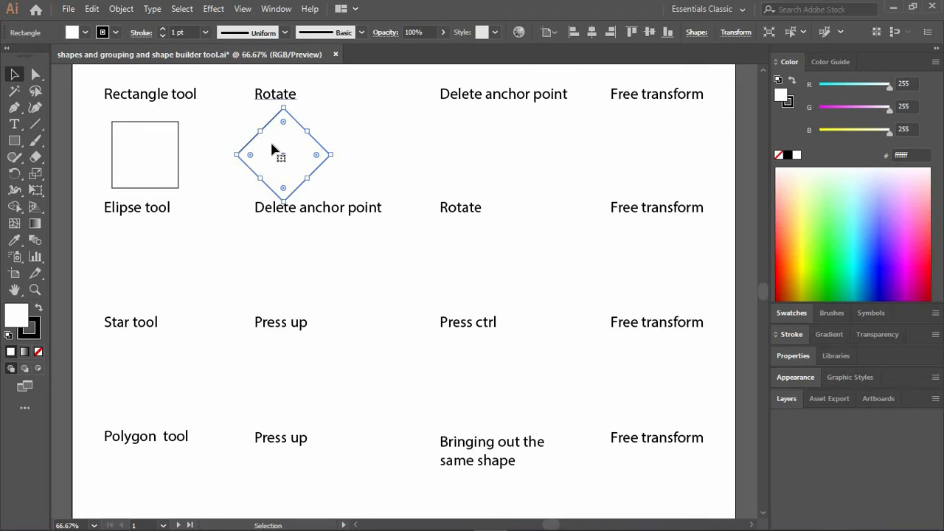
Scale down the original square and the diamond under "Rotate" proportionally so both fit between the text rows.
click(148, 153)
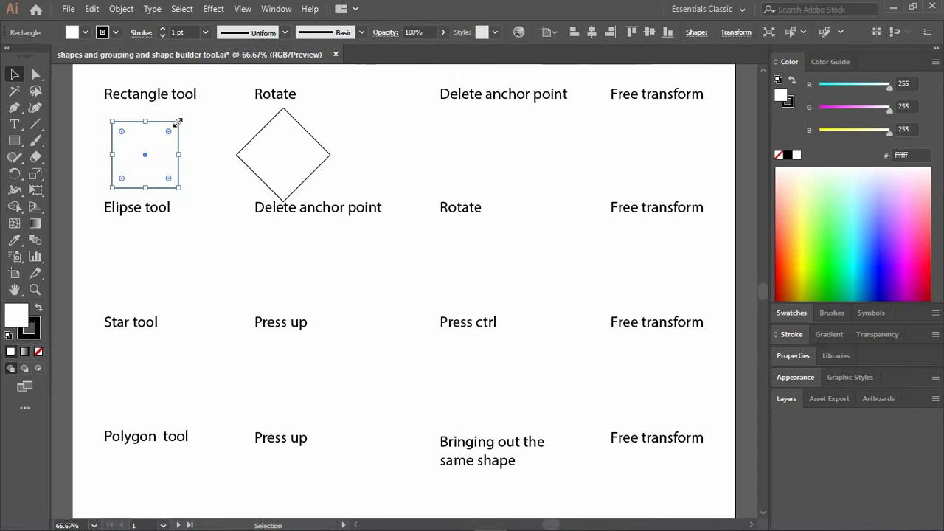
drag(178, 122, 156, 145)
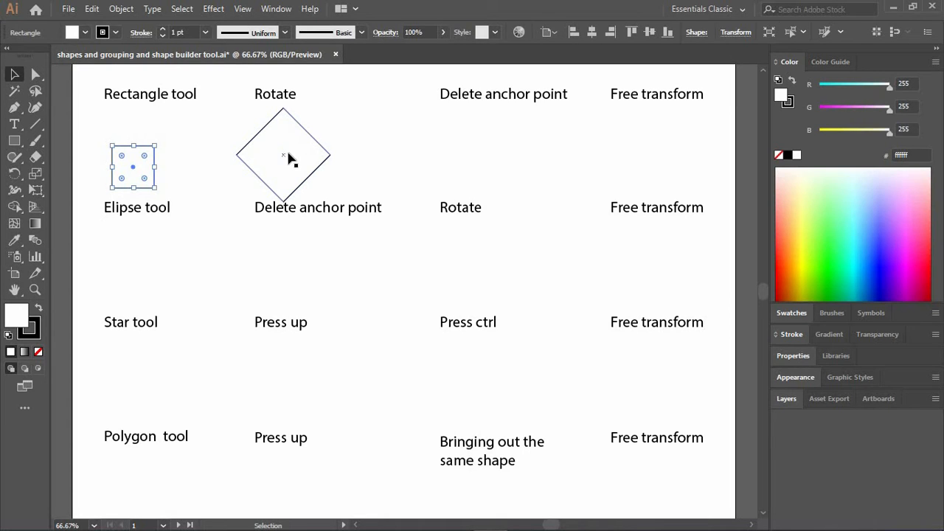
drag(294, 155, 523, 153)
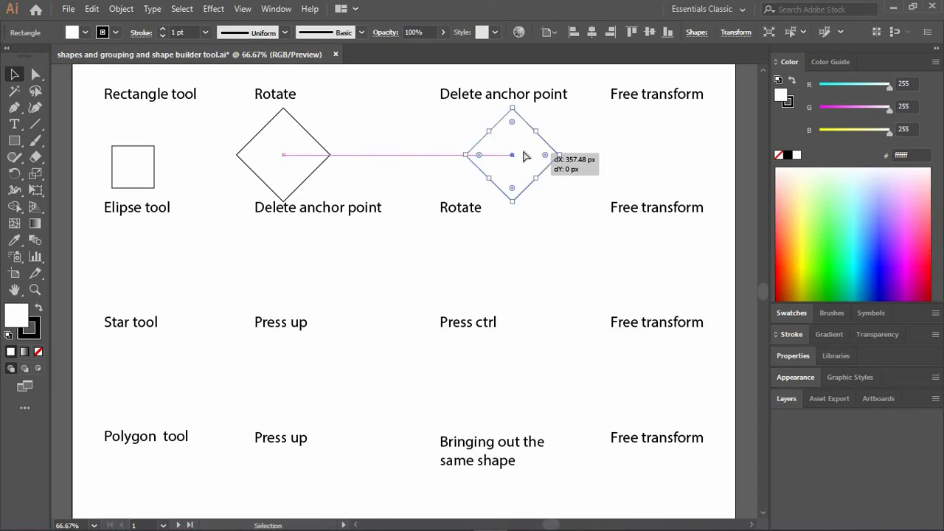
key(ctrl+z)
drag(286, 110, 283, 121)
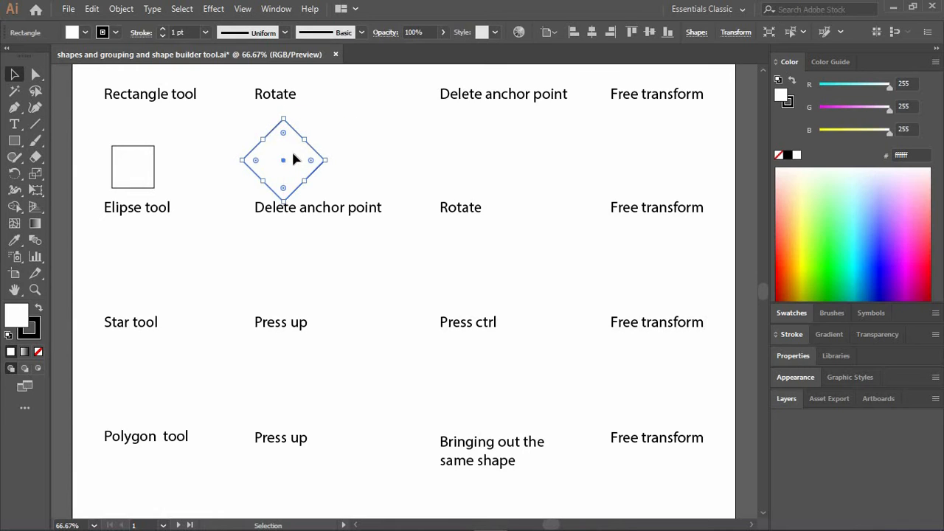
Duplicate the diamond horizontally, placing the copy under the "Delete anchor point" label, and deselect it.
drag(294, 159, 504, 154)
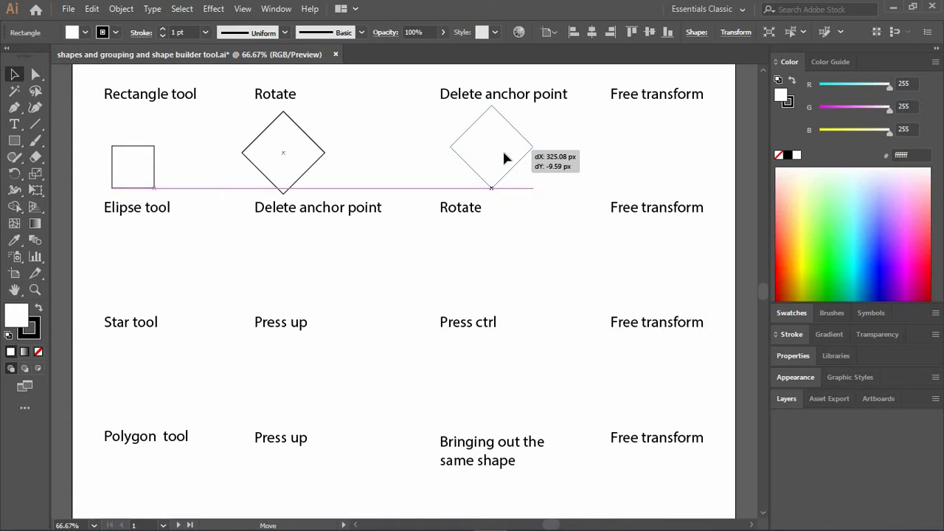
drag(505, 153, 517, 161)
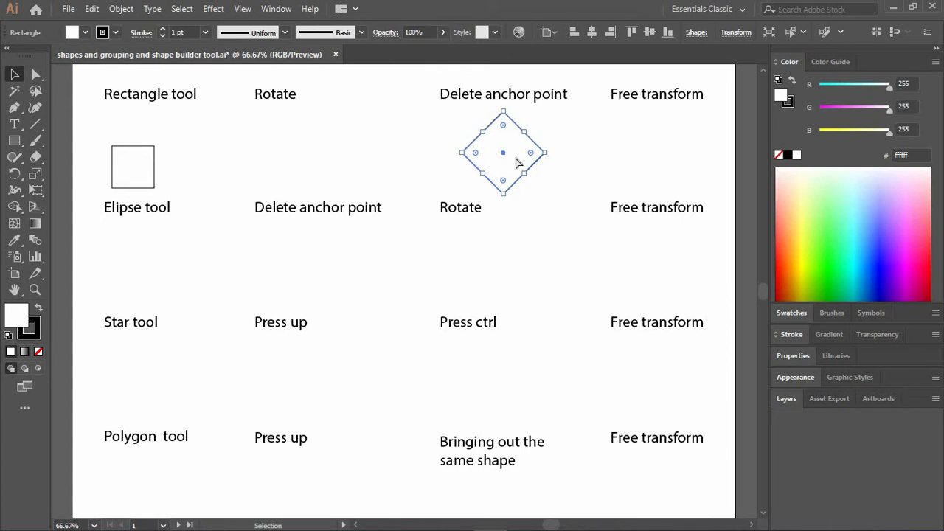
key(ctrl+z)
drag(316, 152, 523, 157)
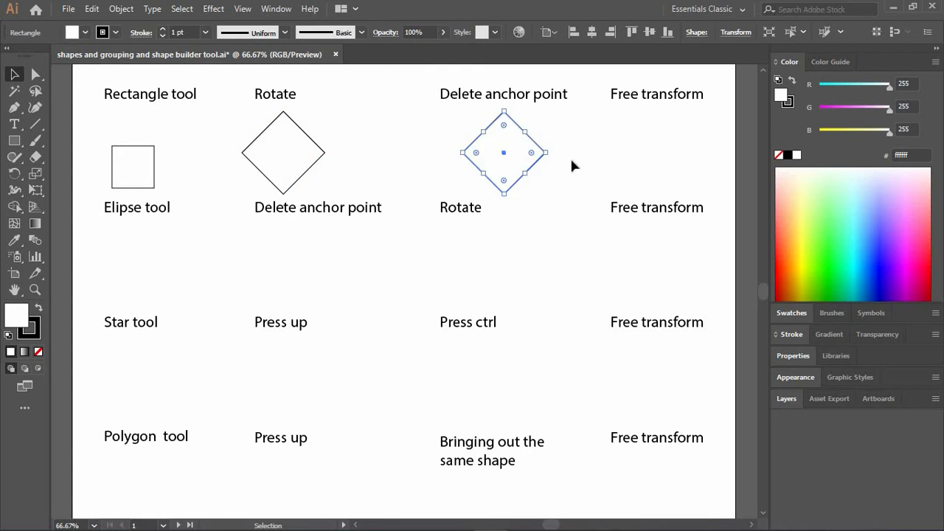
click(450, 156)
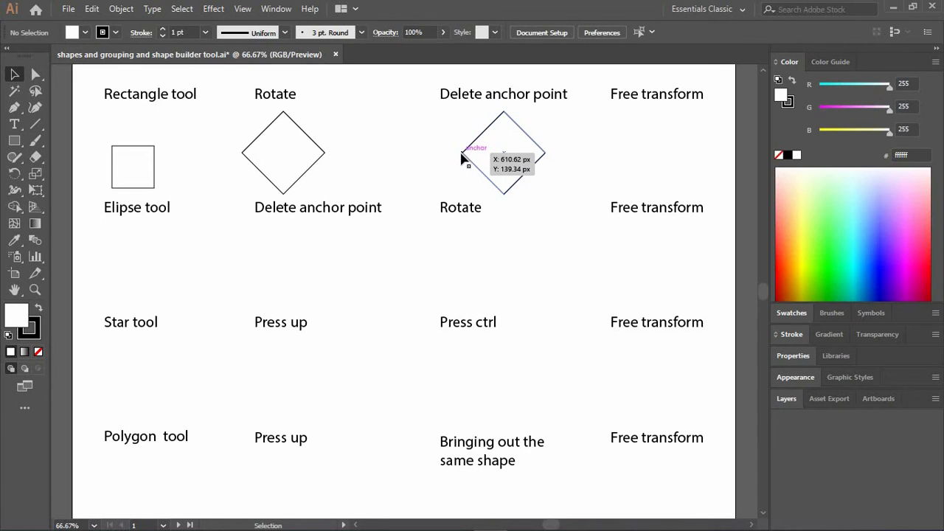
click(39, 73)
click(463, 155)
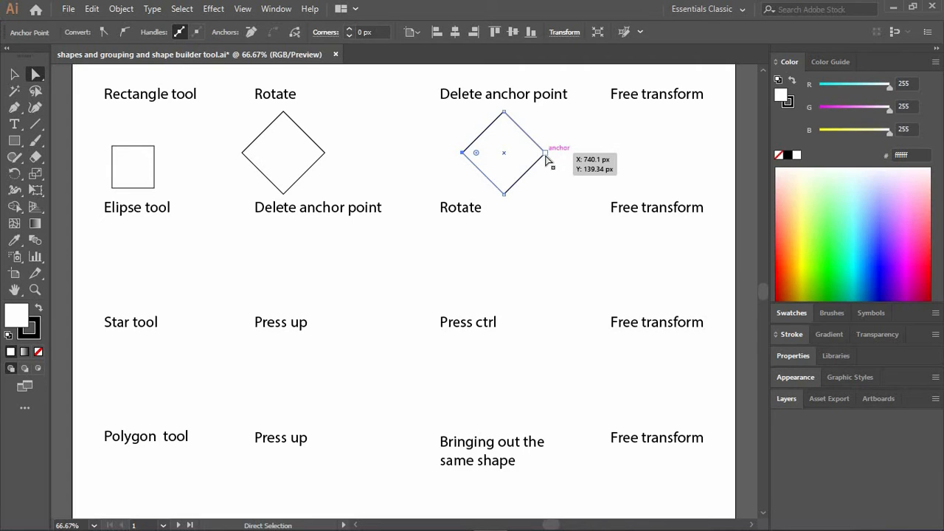
click(463, 153)
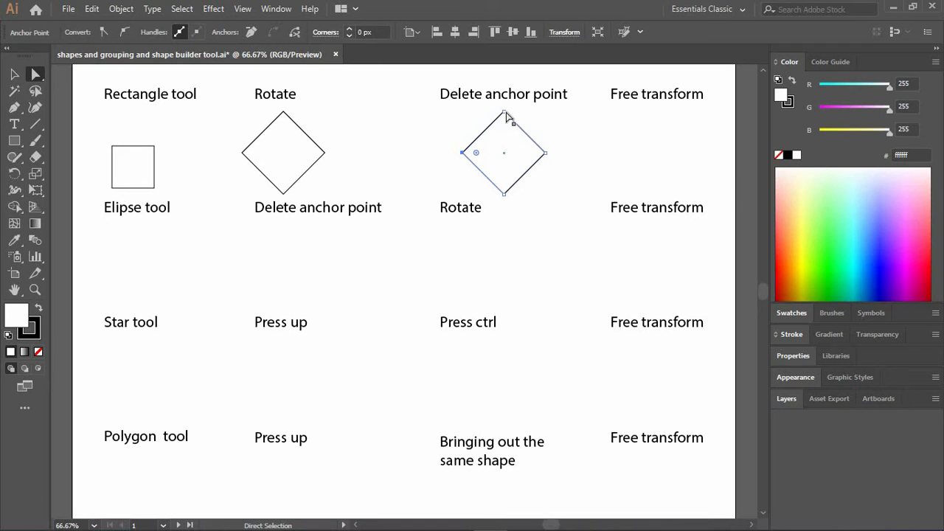
click(251, 33)
click(462, 144)
key(ctrl+z)
click(443, 165)
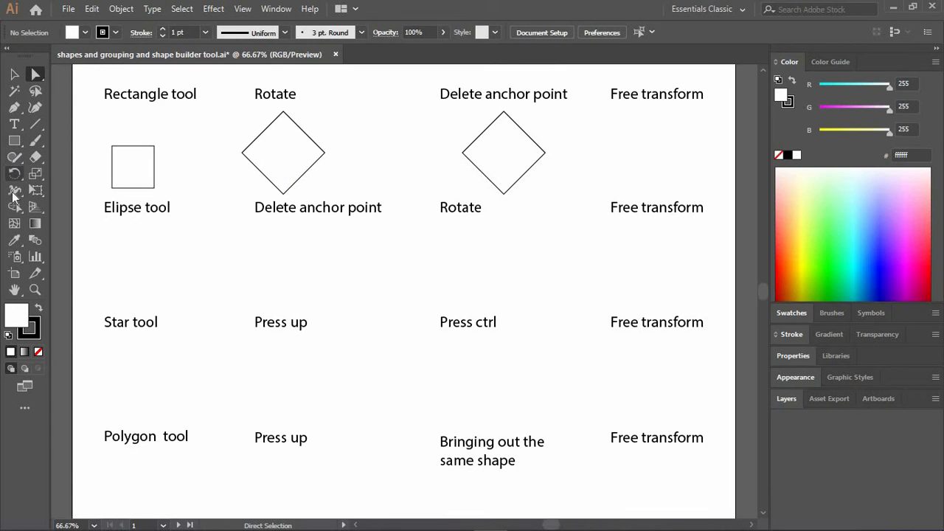
Delete the left anchor point of the diamond under "Delete anchor point" with the Pen tool, making a triangle, and deselect it.
click(14, 107)
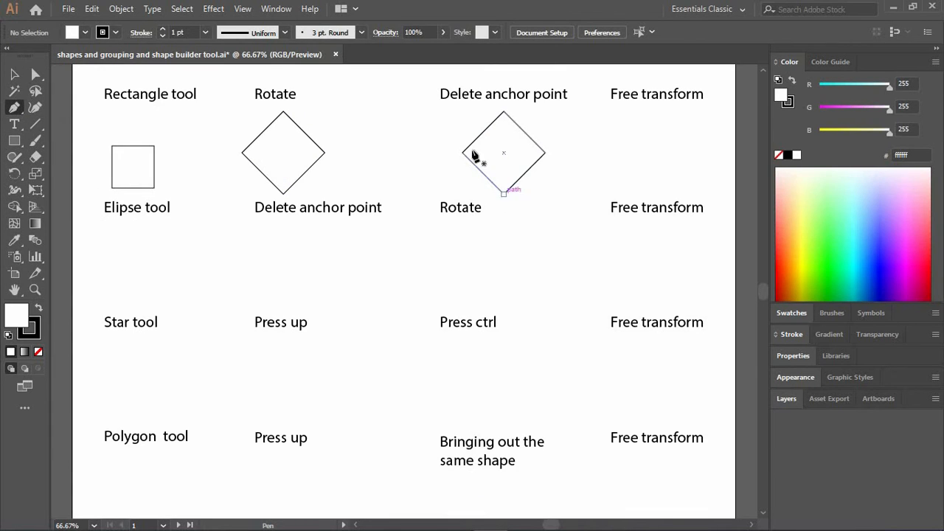
key(ctrl)
key(ctrl)
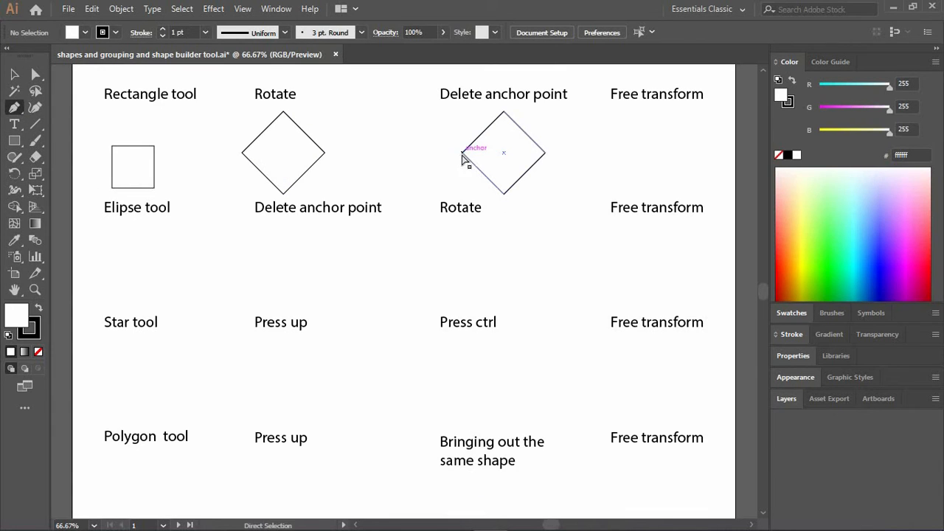
ctrl+click(469, 162)
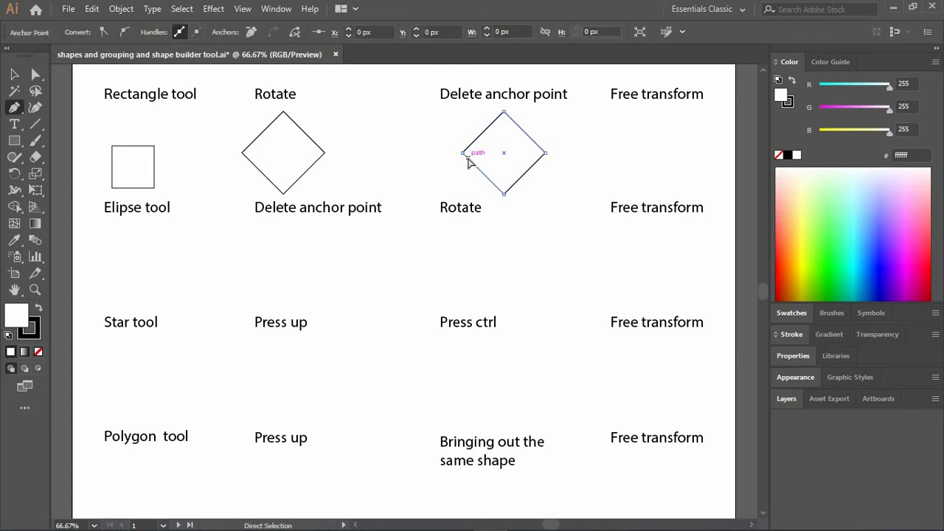
ctrl+click(461, 154)
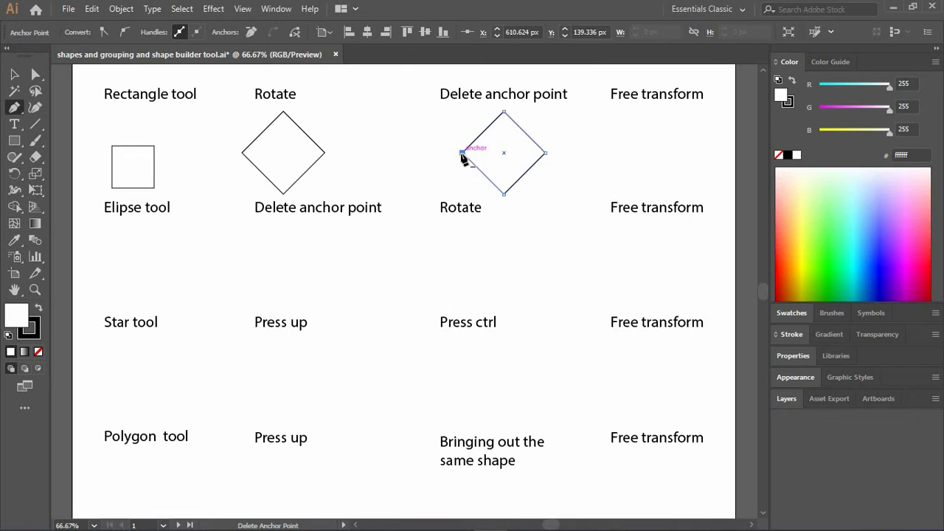
click(462, 154)
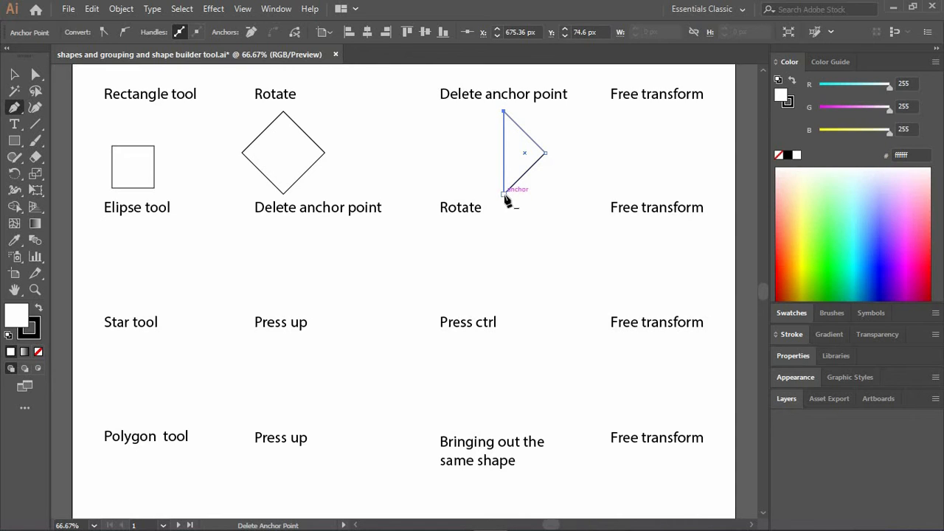
ctrl+click(555, 193)
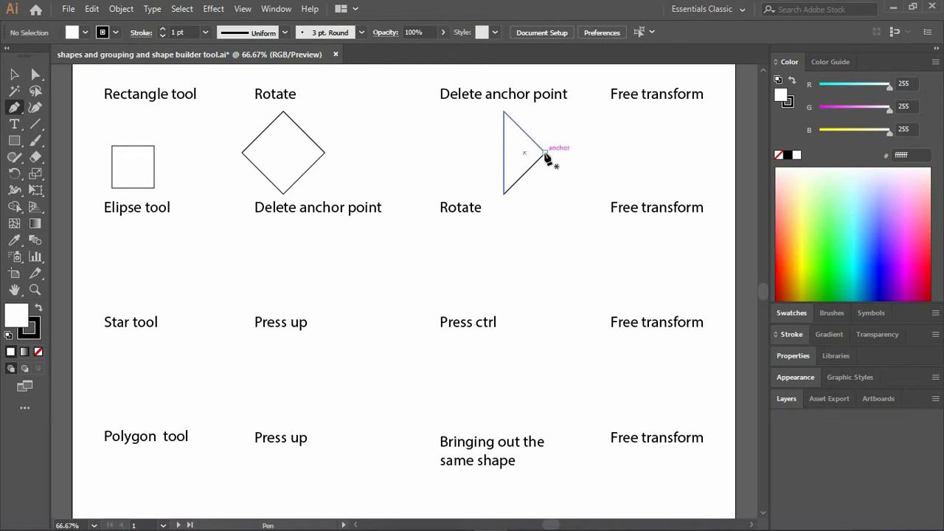
click(545, 153)
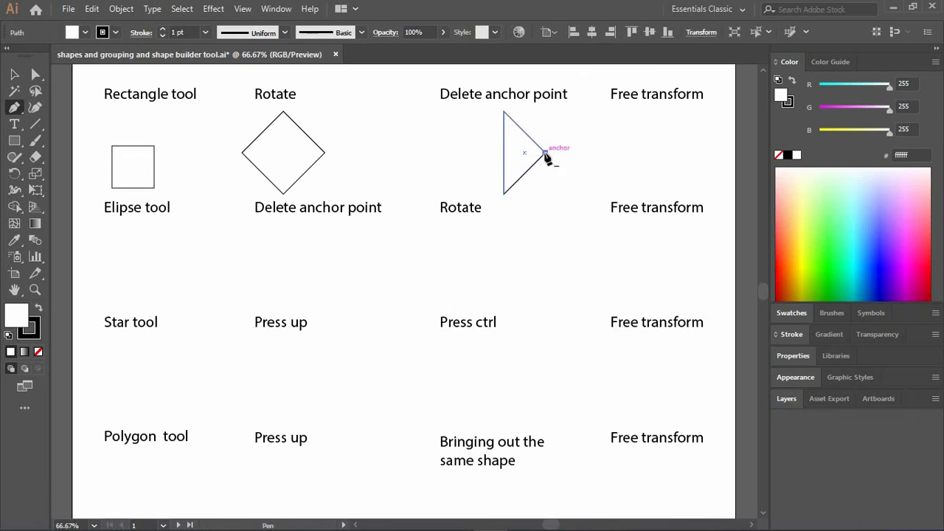
click(577, 187)
click(583, 126)
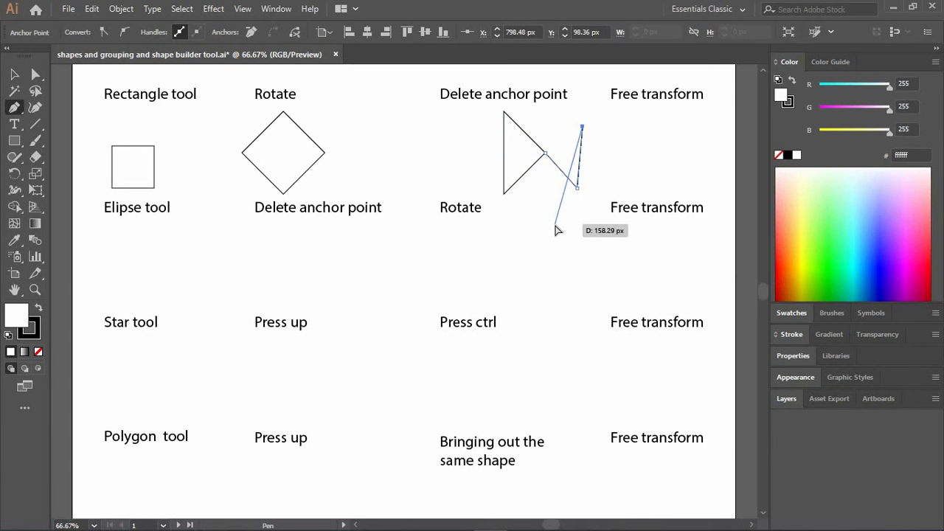
key(ctrl+z)
key(ctrl+z)
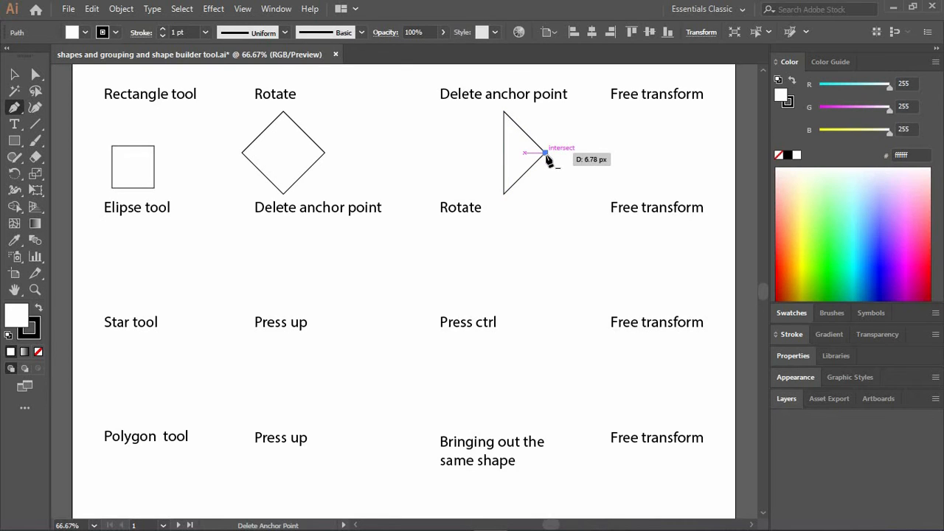
key(ctrl+z)
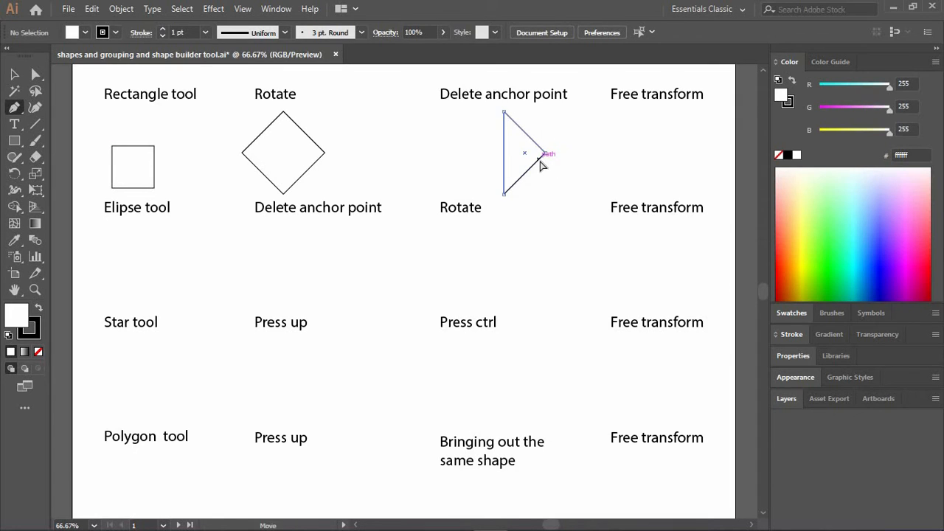
Try deleting the right anchor point of the triangle under "Delete anchor point" with the Pen tool, undo the deletion and deselect the shape.
ctrl+click(547, 155)
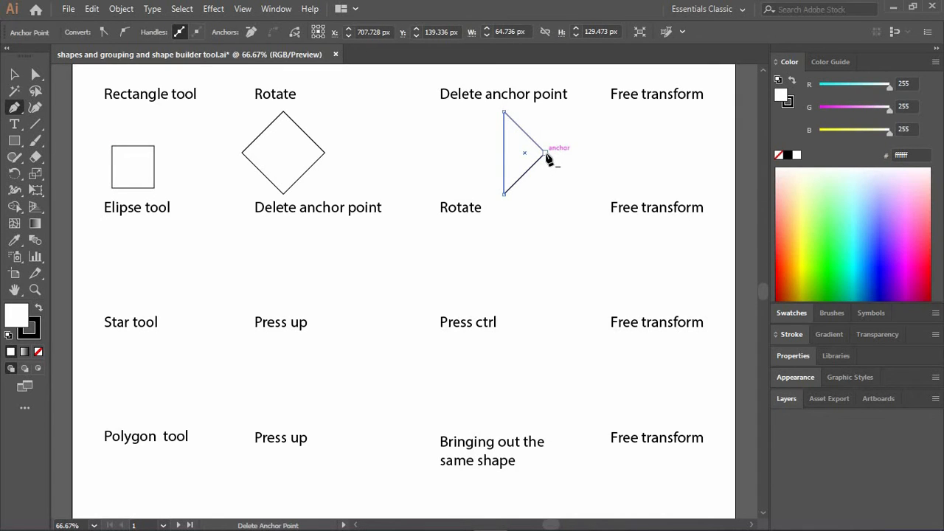
click(545, 154)
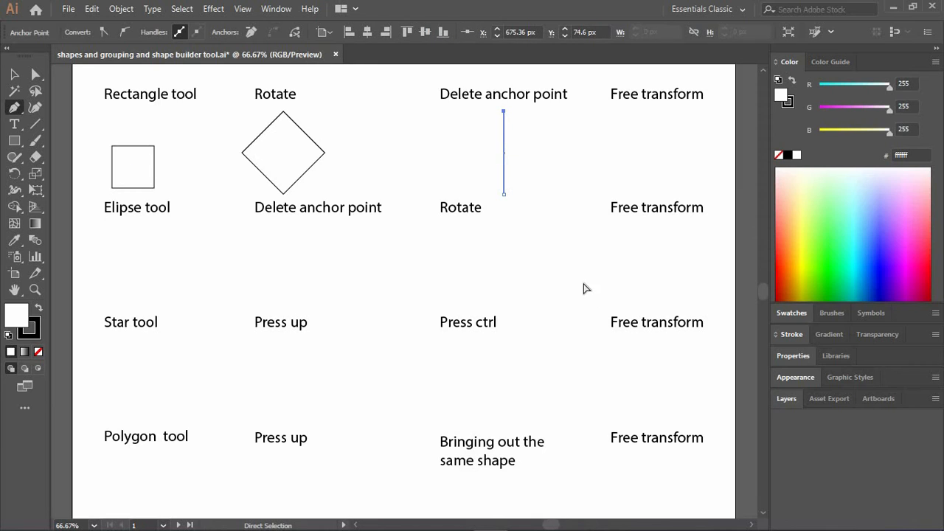
key(ctrl+z)
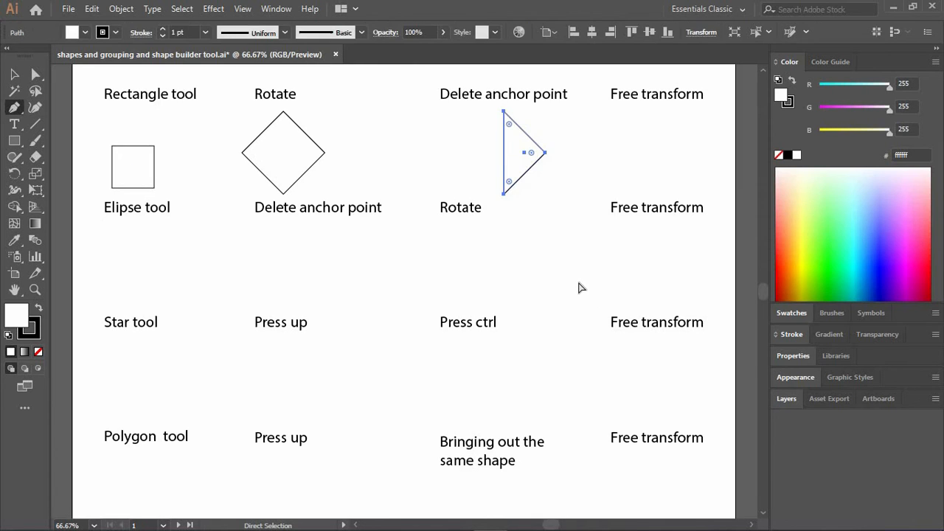
ctrl+click(562, 186)
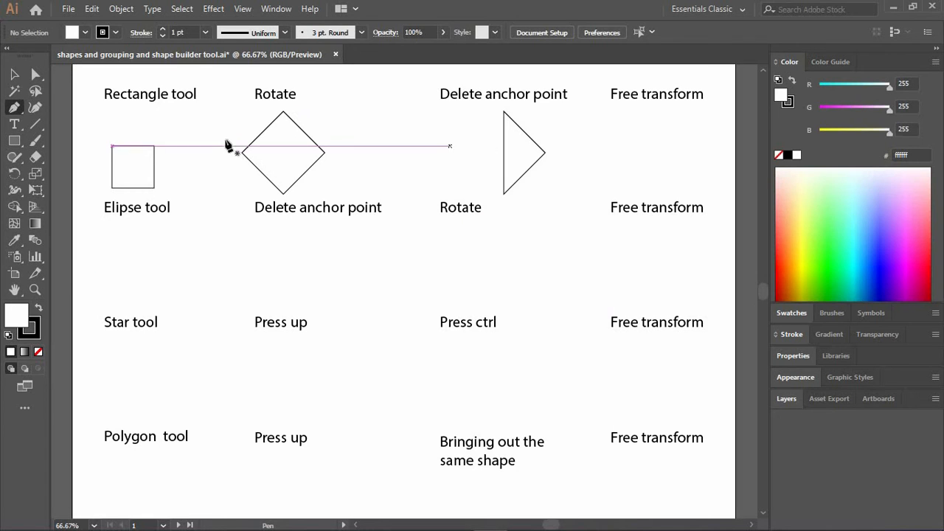
Duplicate the diamond under "Rotate" horizontally with the Direct Selection tool, placing the copy under the first-row "Free transform" label, and deselect it.
click(14, 74)
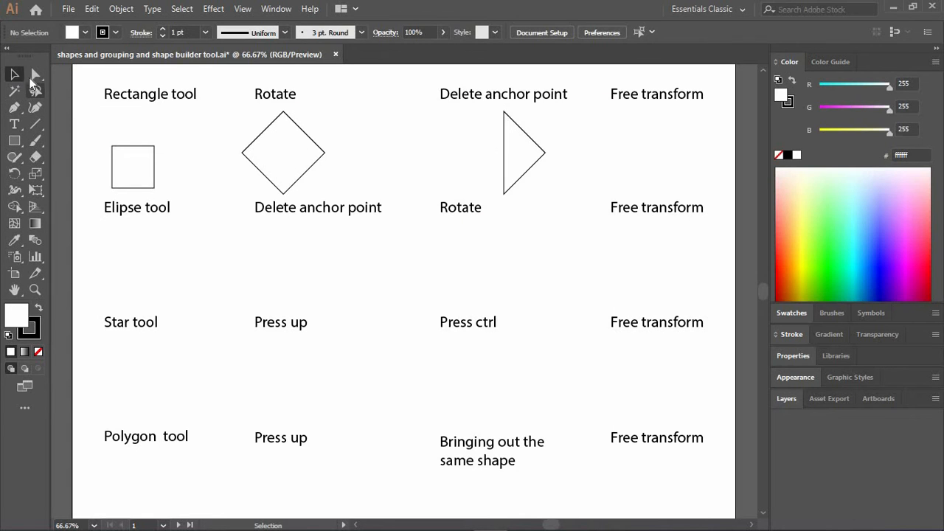
click(35, 74)
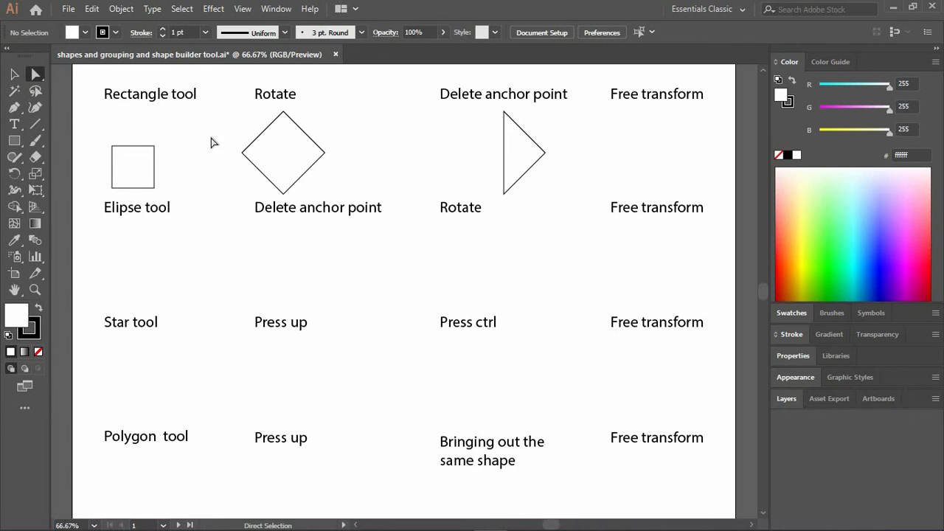
click(317, 147)
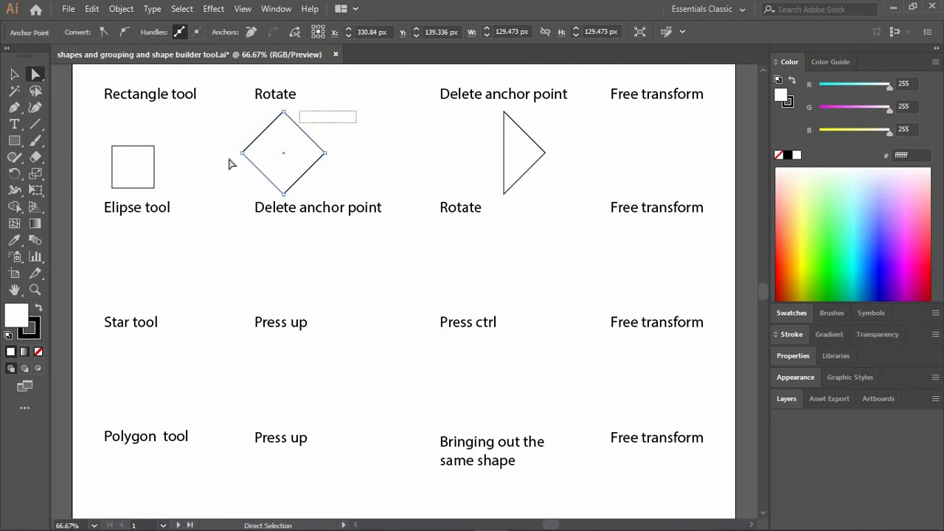
drag(230, 163, 251, 191)
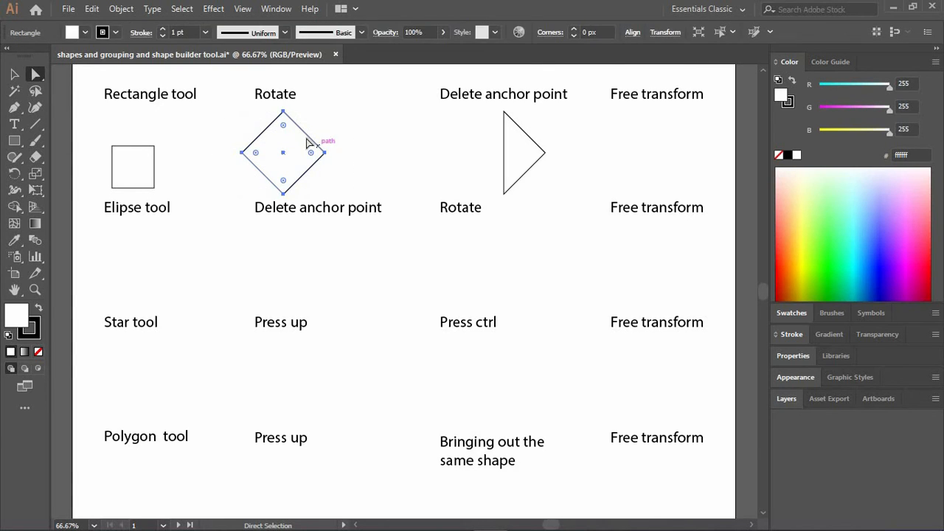
drag(321, 143, 681, 142)
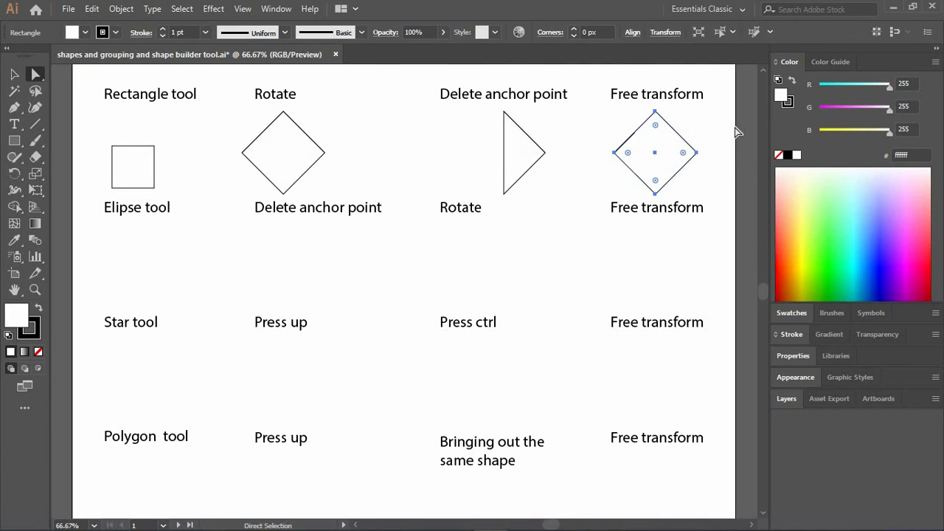
click(705, 156)
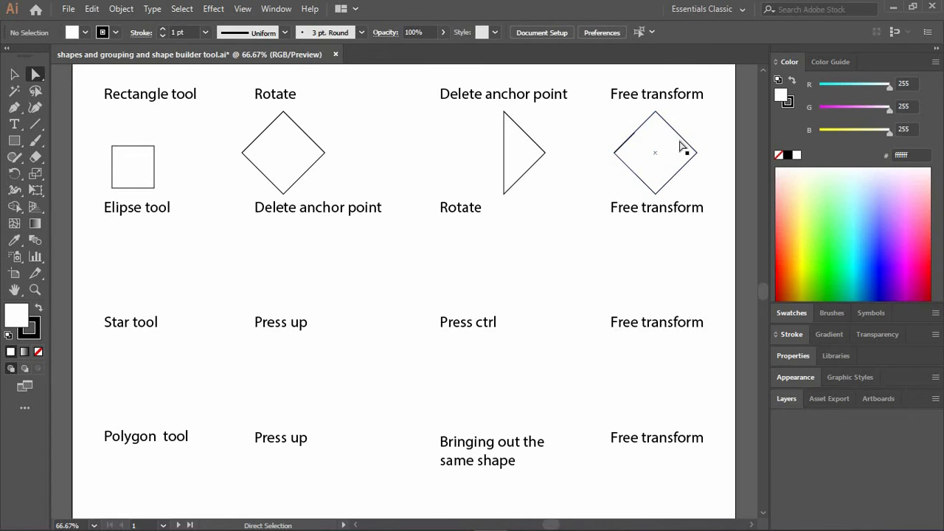
Reshape the diamond under "Free transform" into an irregular L-like outline by moving its four anchor points with the Direct Selection tool, and deselect it.
click(696, 152)
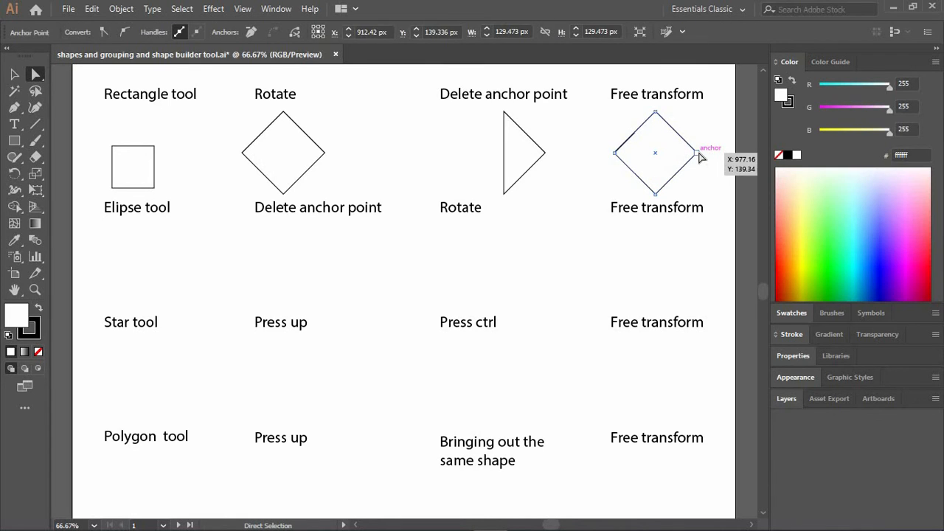
drag(697, 152, 707, 117)
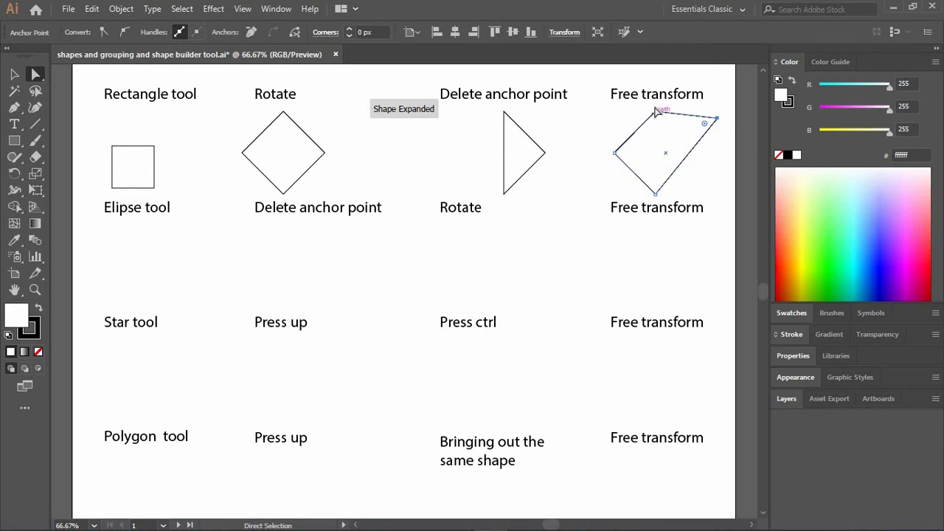
drag(604, 118, 601, 119)
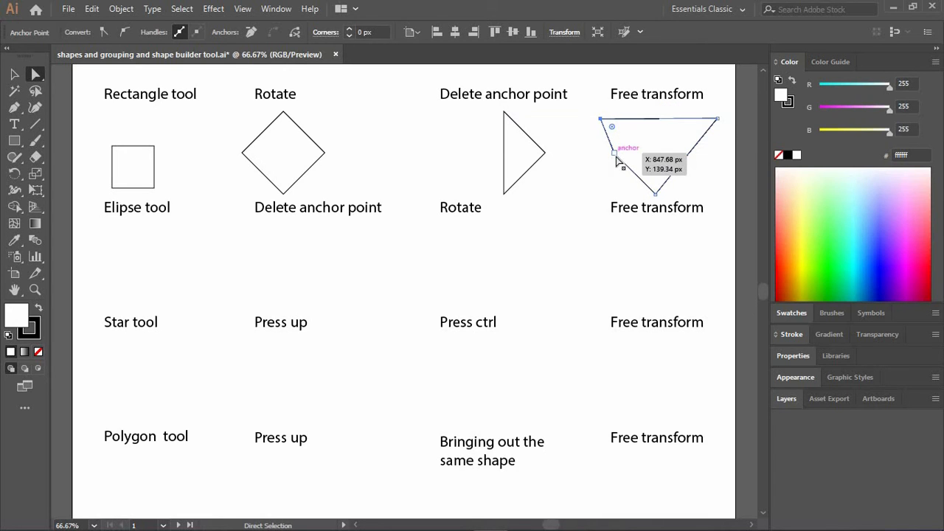
drag(616, 155, 596, 196)
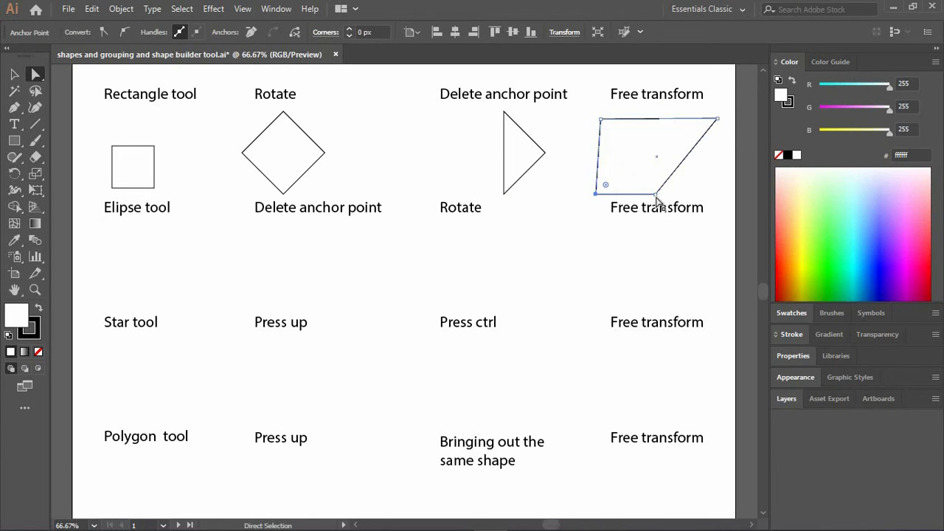
drag(656, 194, 629, 141)
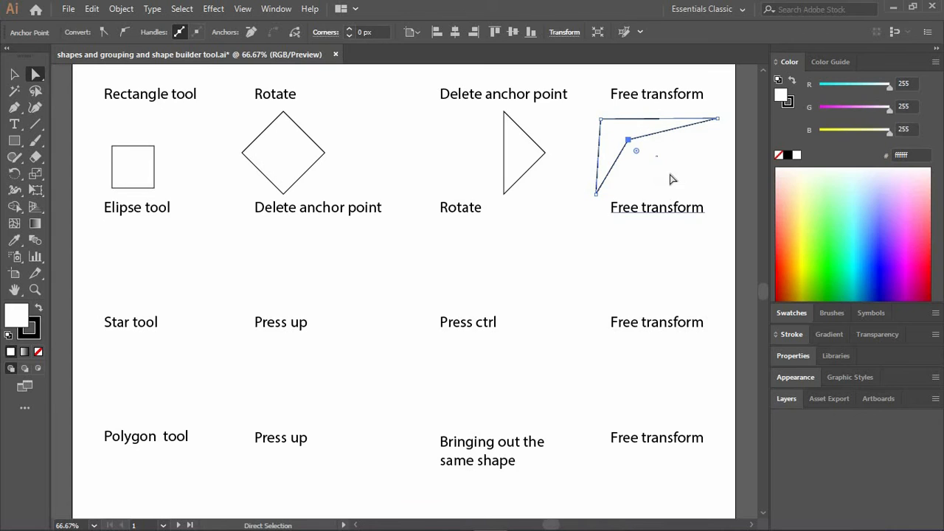
click(732, 202)
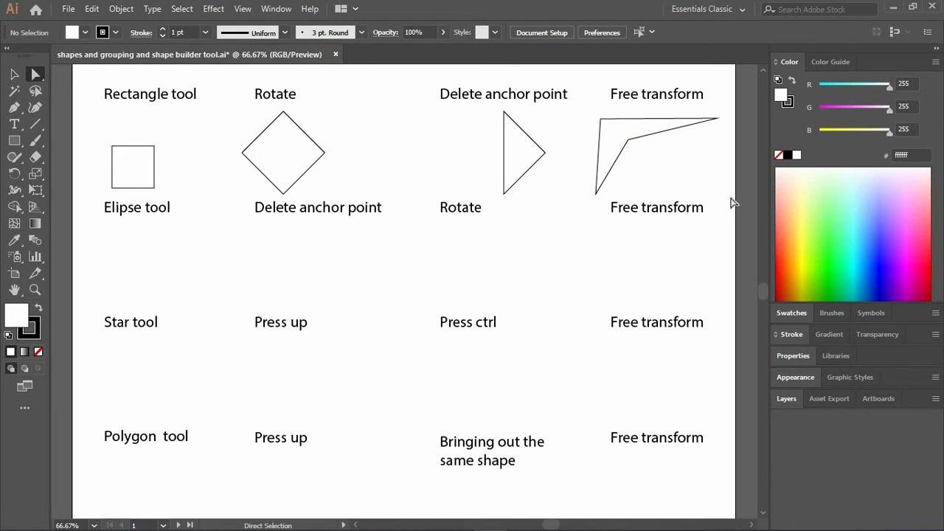
Delete the reshaped figure under the first-row "Free transform" label completely, with the Rectangle tool active.
click(14, 140)
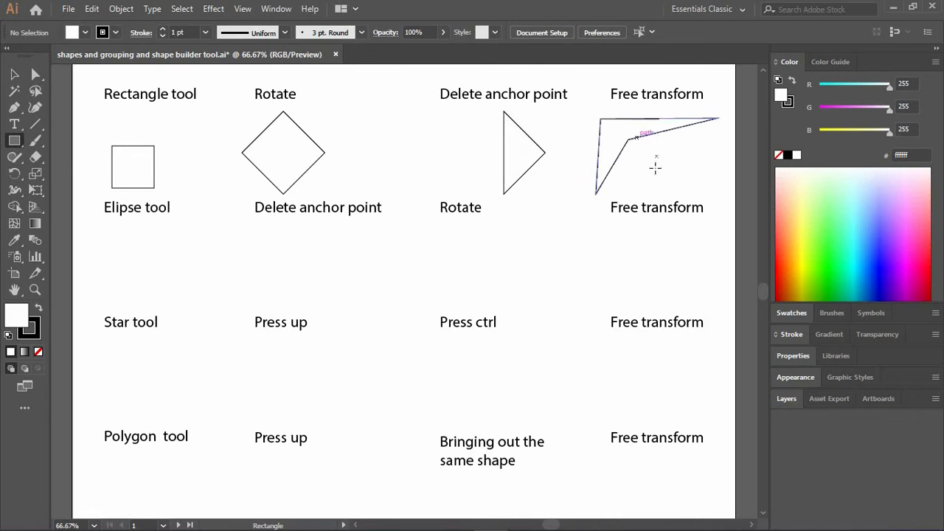
drag(614, 119, 632, 168)
key(Delete)
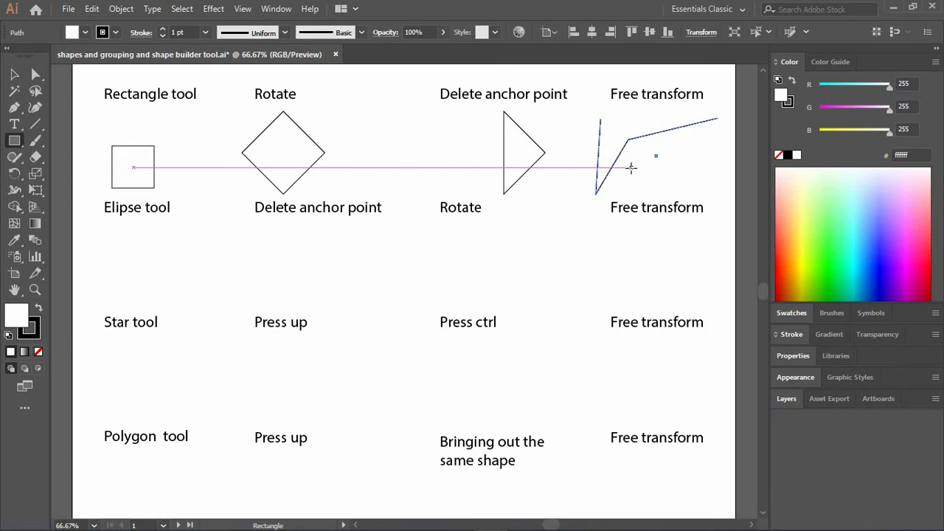
key(Delete)
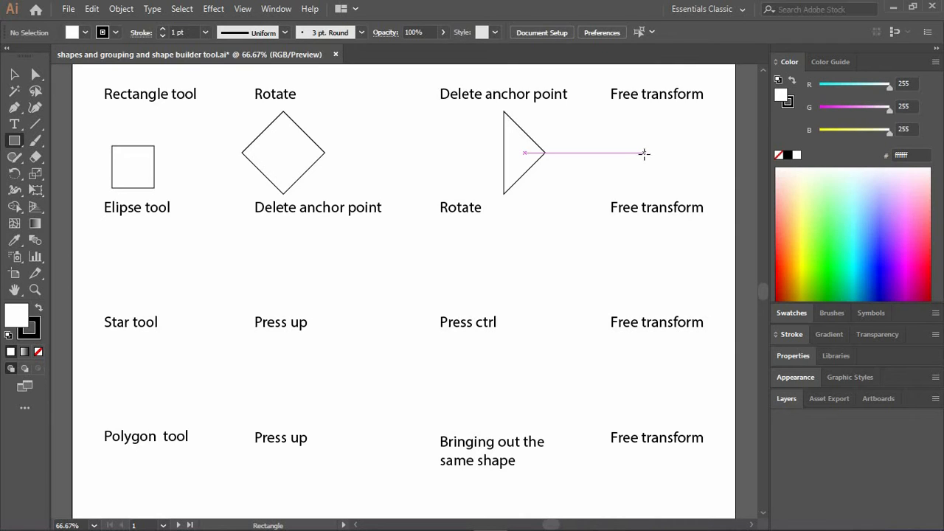
Create a rectangle 100 px wide and 103.68 px high by exact dimensions under the first-row "Free transform" label, and undo it.
click(644, 154)
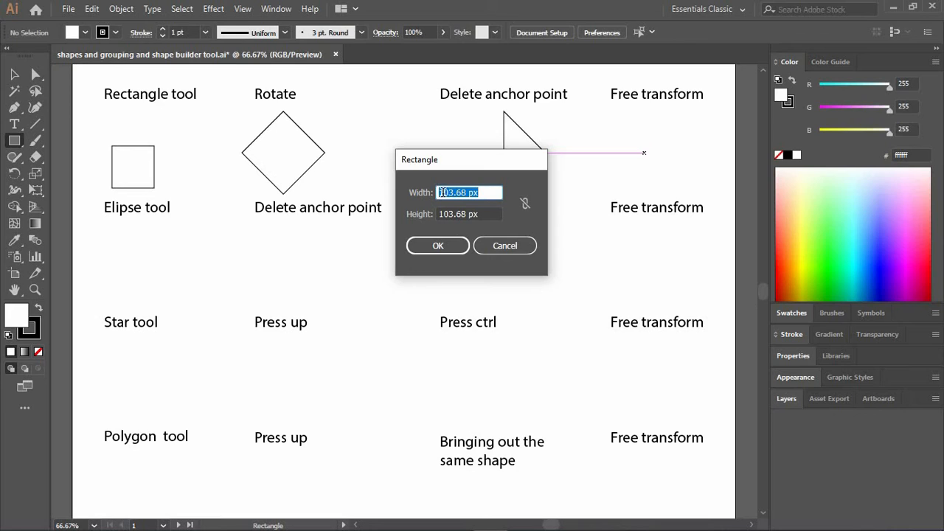
click(525, 204)
click(465, 193)
key(BackSpace)
key(BackSpace)
key(BackSpace)
key(BackSpace)
key(BackSpace)
text(0)
key(Return)
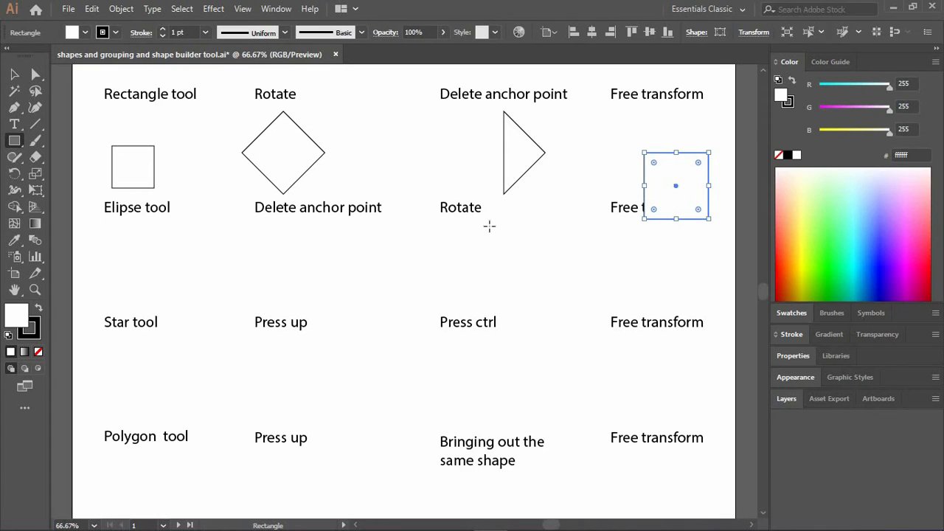
key(ctrl+z)
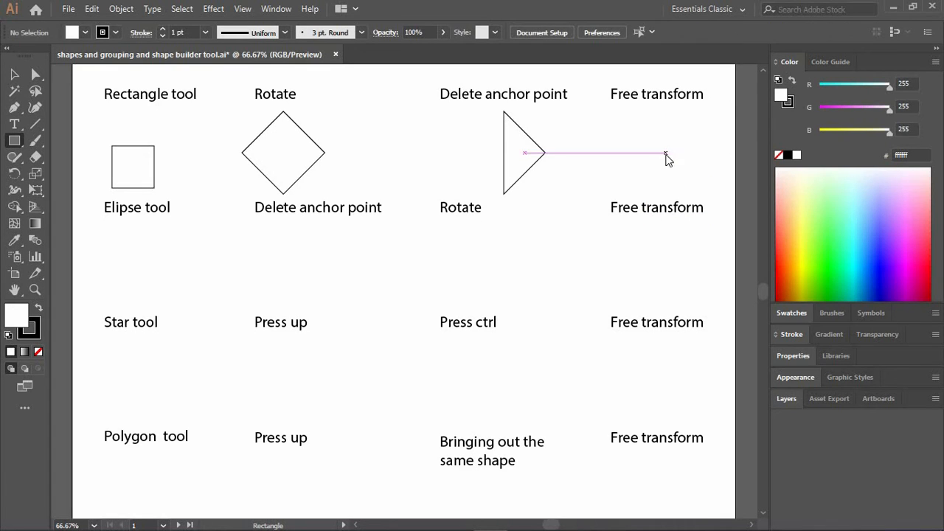
Start another rectangle by exact dimensions under "Free transform", constrain its proportions and set the width to 103 px.
click(667, 153)
click(475, 192)
click(525, 204)
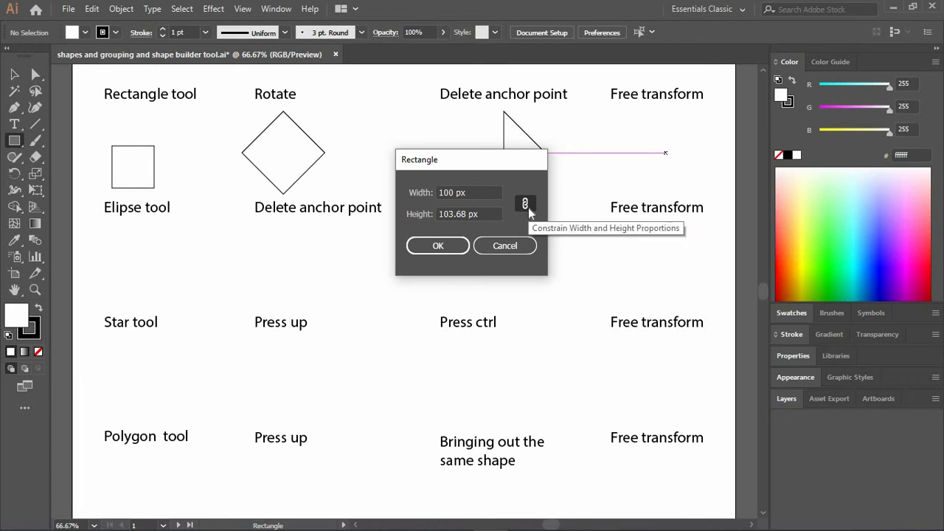
click(456, 192)
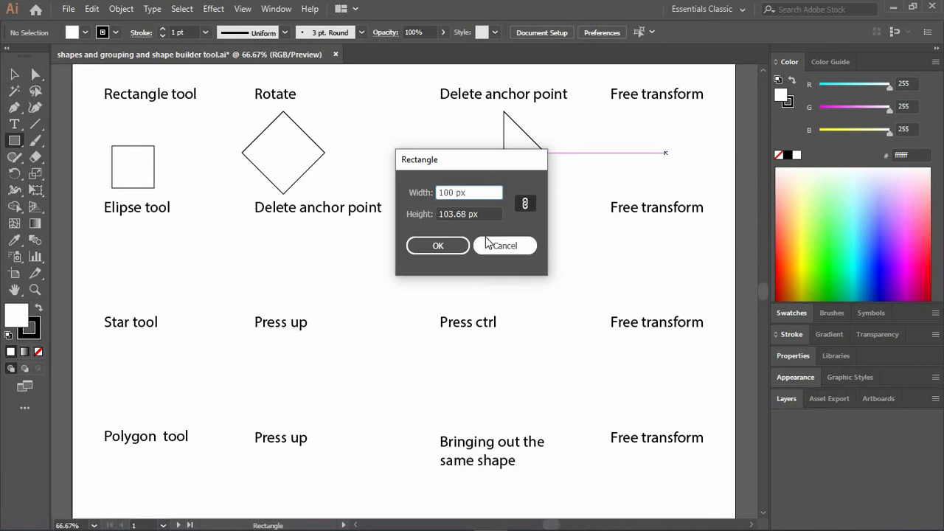
key(BackSpace)
text(3)
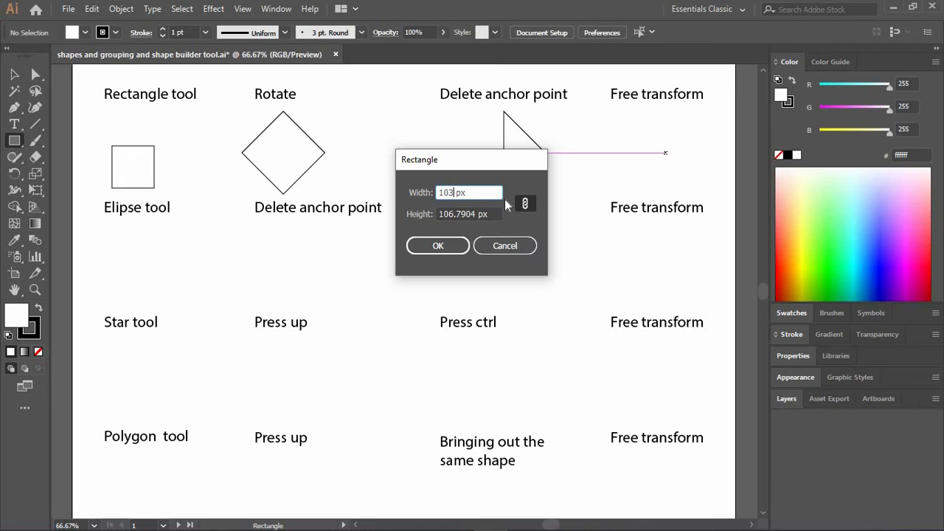
Unlink the rectangle's width and height, set the height to 103 px and constrain the proportions again.
click(528, 203)
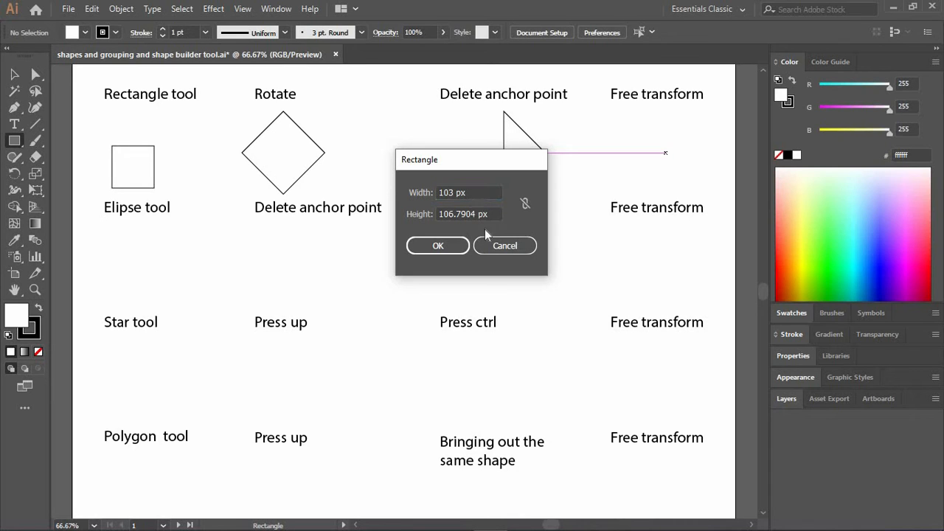
click(476, 213)
key(BackSpace)
key(BackSpace)
key(BackSpace)
key(BackSpace)
key(BackSpace)
key(BackSpace)
key(BackSpace)
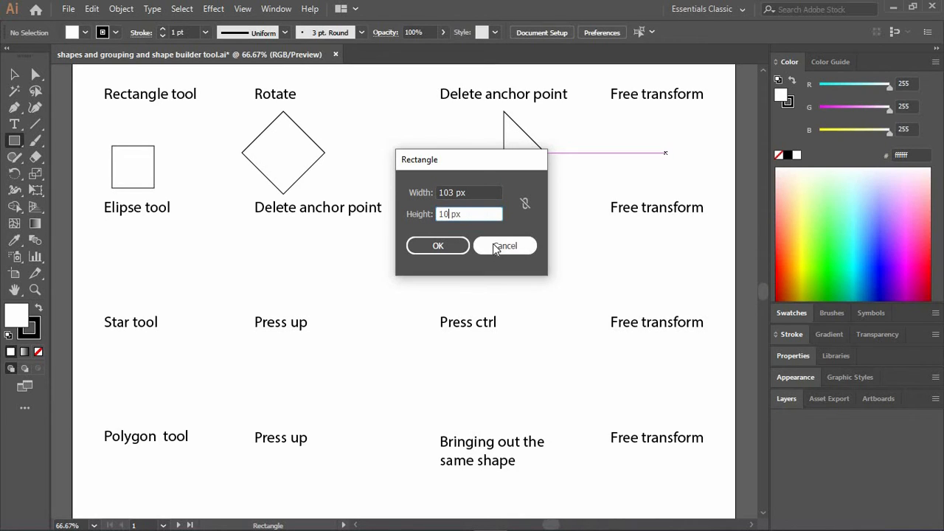
text(03)
click(525, 204)
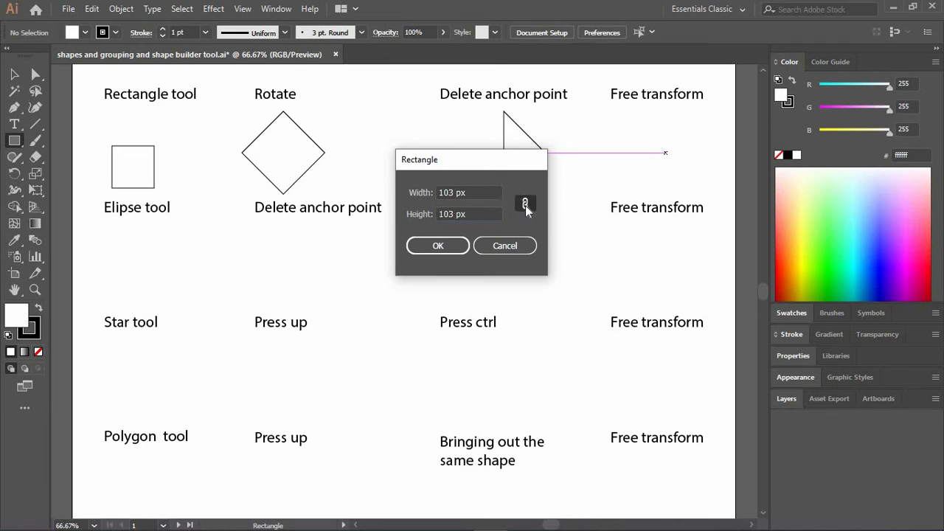
Set the new rectangle's width to 105 px with the proportions constrained.
click(454, 193)
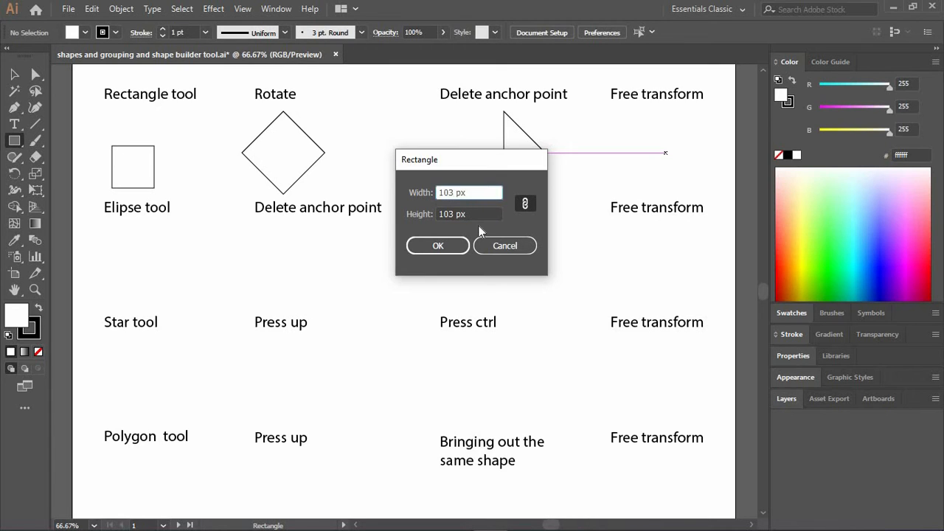
key(BackSpace)
text(0)
key(BackSpace)
text(5)
Unlink the new rectangle's width and height, set the height to 110 px and constrain the proportions again.
click(526, 204)
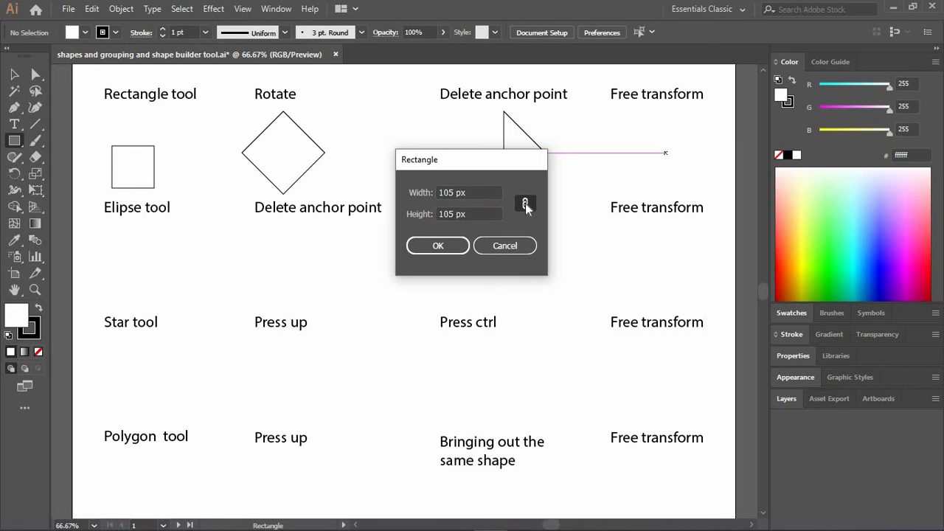
click(454, 214)
key(BackSpace)
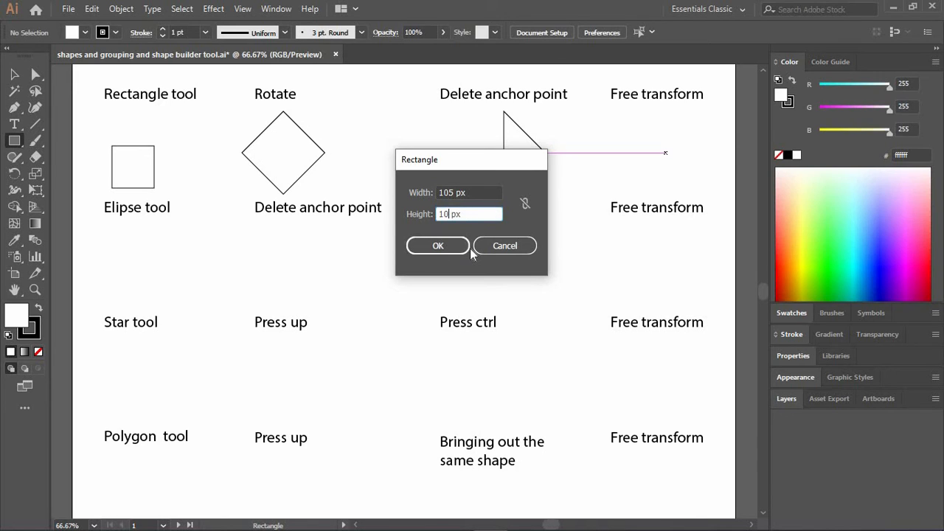
key(BackSpace)
text(10)
click(525, 204)
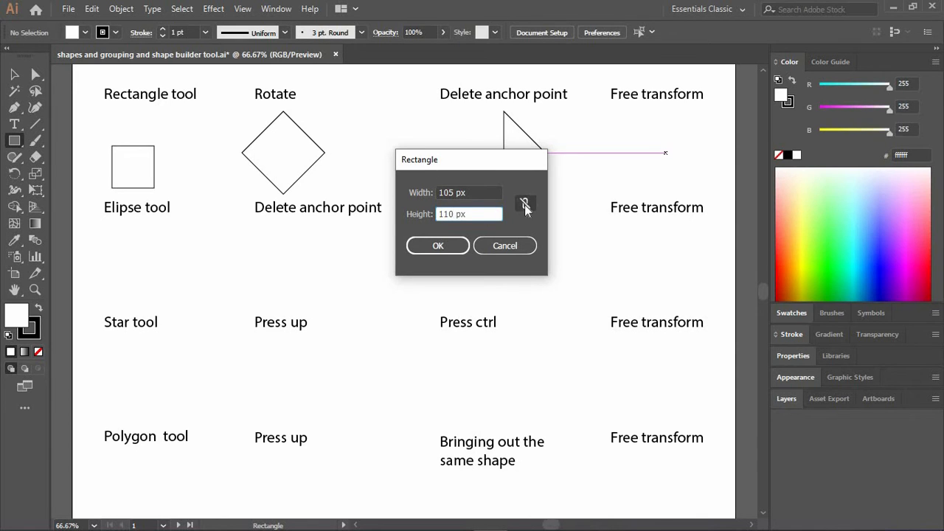
Create the rectangle with its width set to 100 px at constrained proportions, and delete it.
click(454, 191)
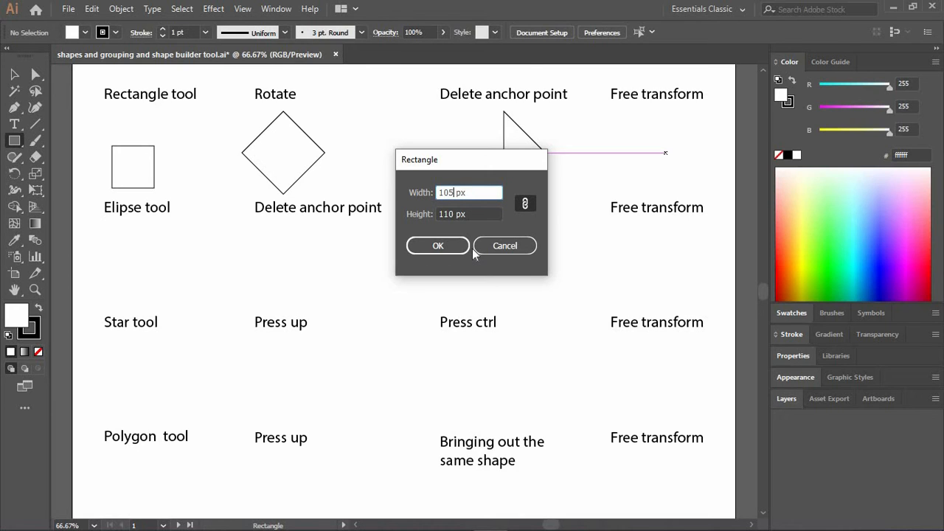
key(BackSpace)
text(0)
click(531, 203)
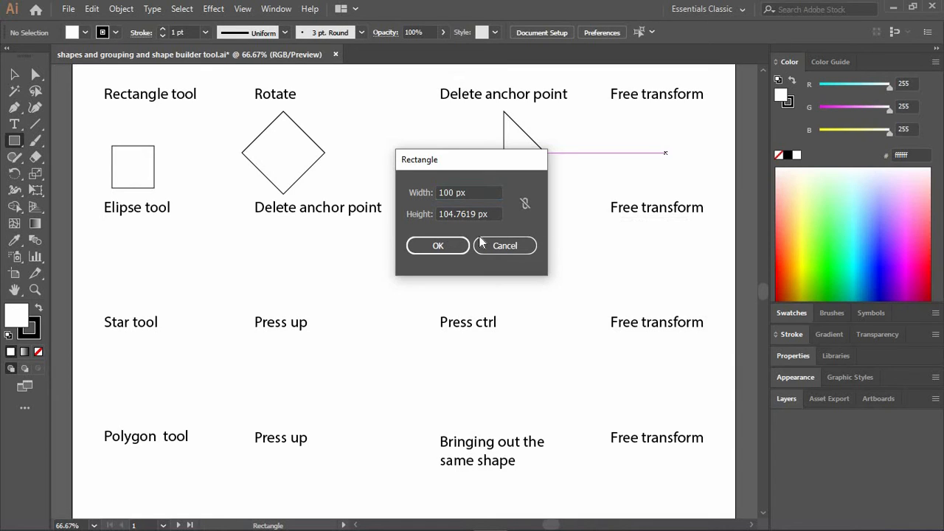
click(438, 247)
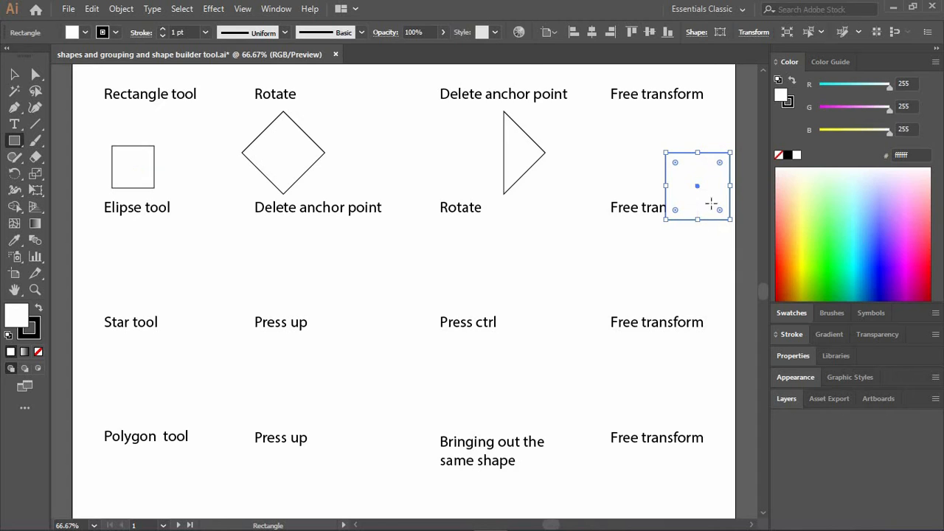
key(Delete)
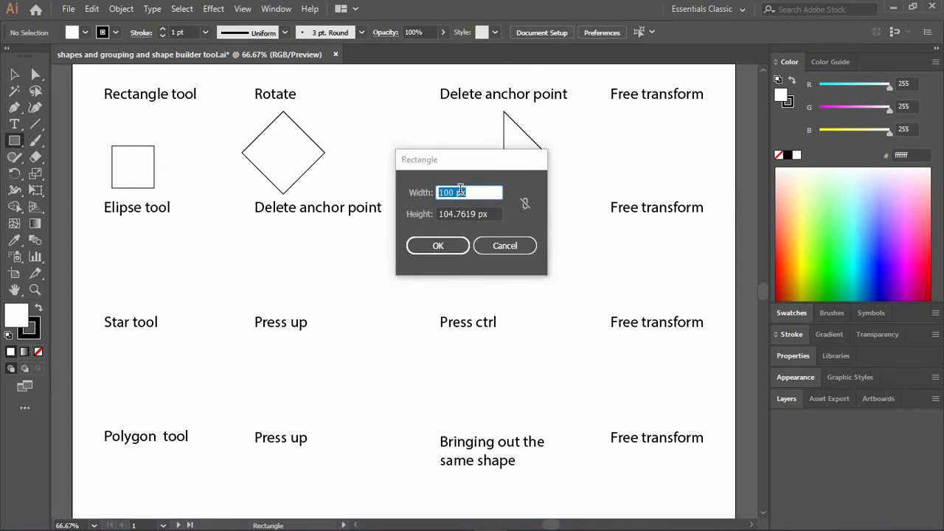
Start another rectangle by exact dimensions near the first-row "Free transform" label and set its width to 150 px with the proportions unlinked.
click(454, 192)
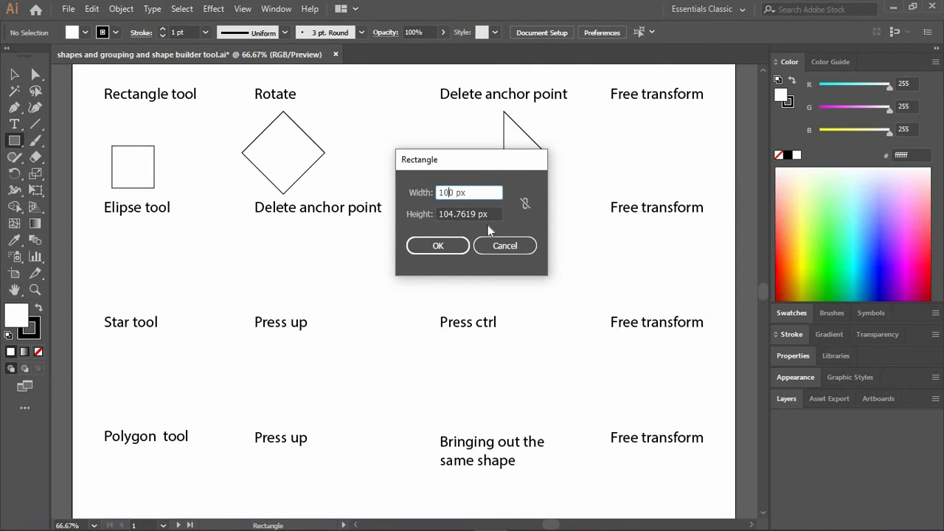
key(Left)
key(BackSpace)
click(525, 209)
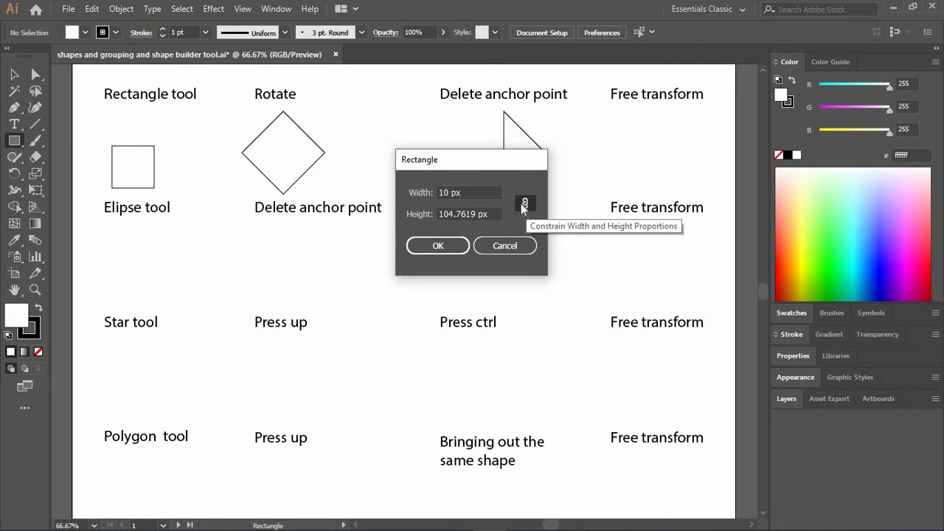
click(450, 194)
key(BackSpace)
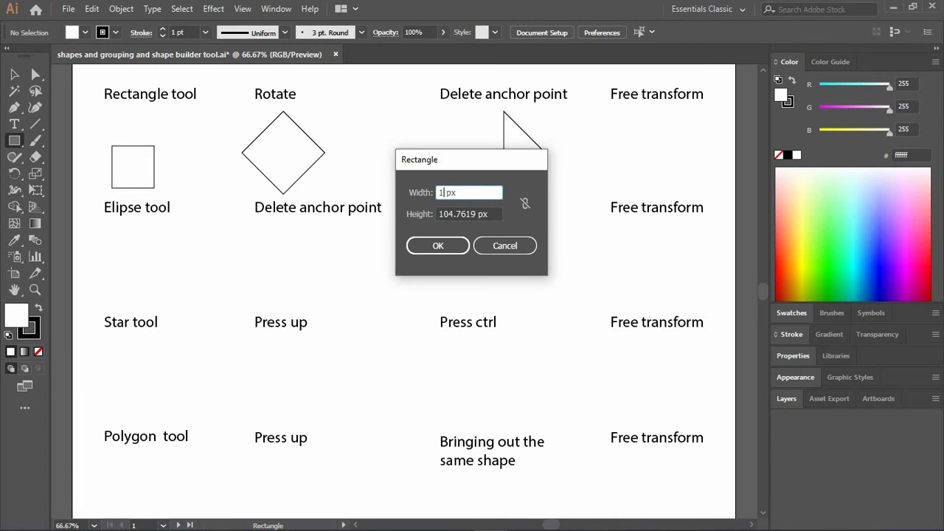
text(50)
Create the rectangle with a height of 100 px and center it under the first-row "Free transform" label.
click(486, 214)
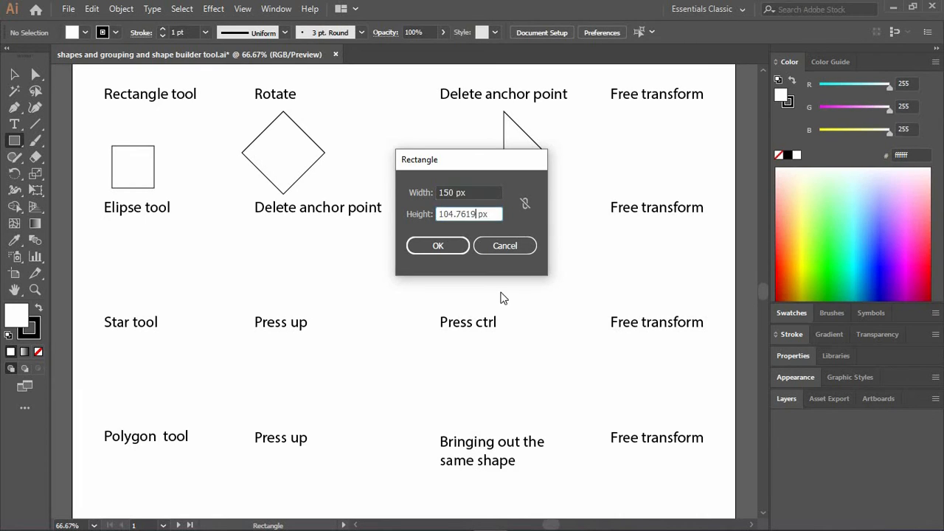
key(BackSpace)
key(BackSpace)
key(BackSpace)
key(BackSpace)
key(BackSpace)
key(BackSpace)
text(0)
click(449, 247)
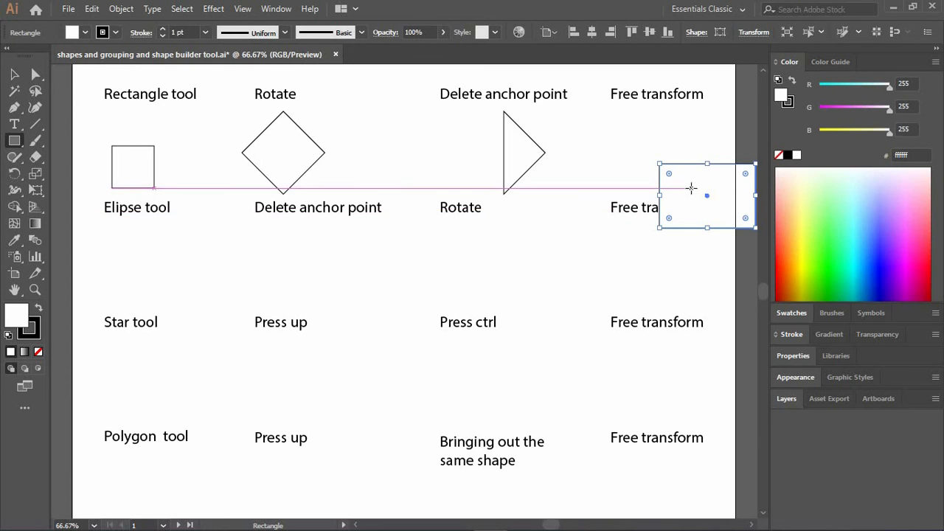
drag(691, 190, 637, 146)
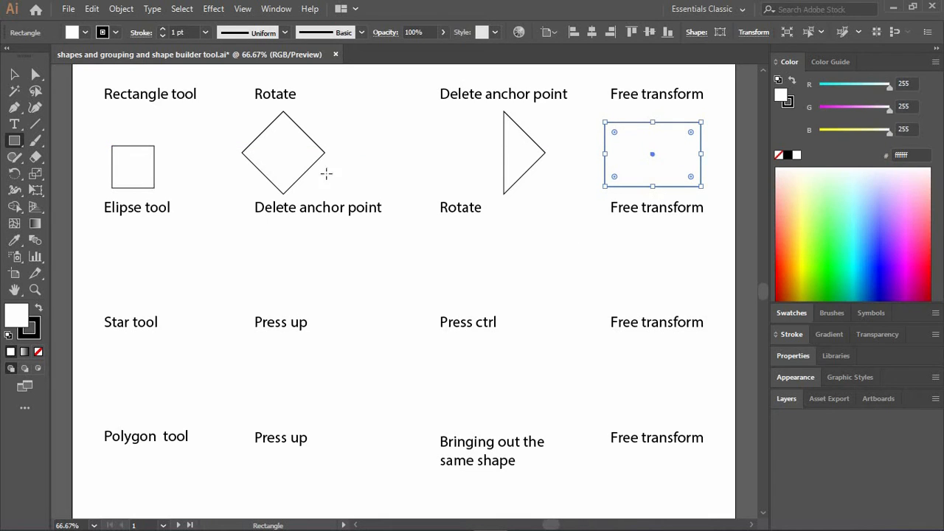
Draw a circle about 105 px in diameter from its center under the "Elipse tool" label with the Ellipse tool.
click(15, 142)
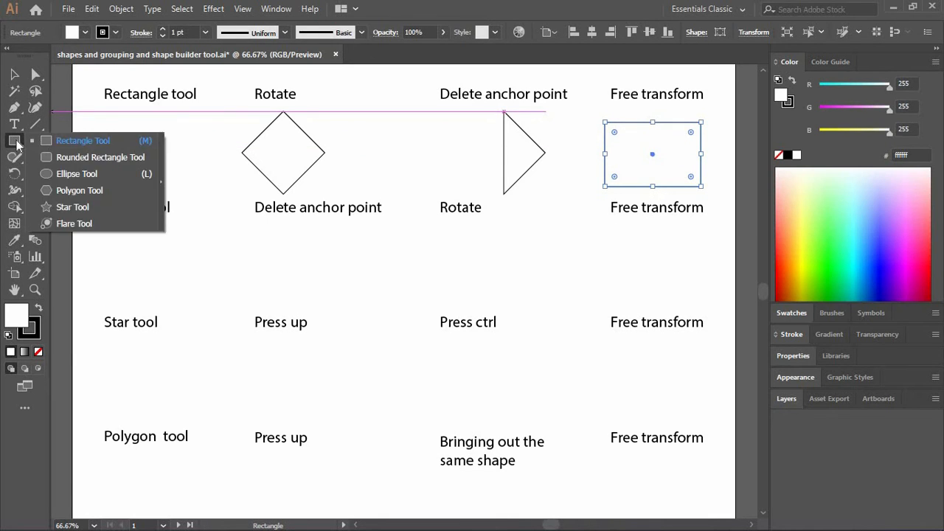
click(96, 174)
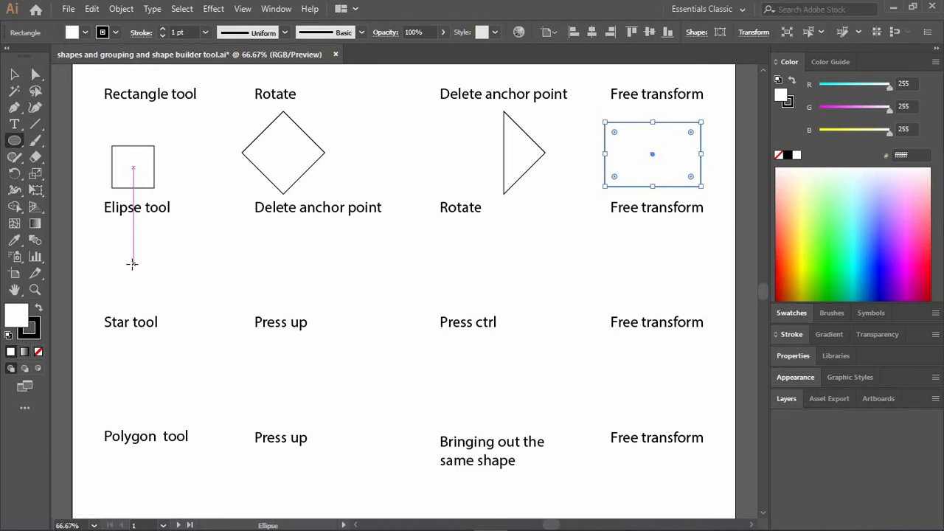
drag(132, 264, 168, 273)
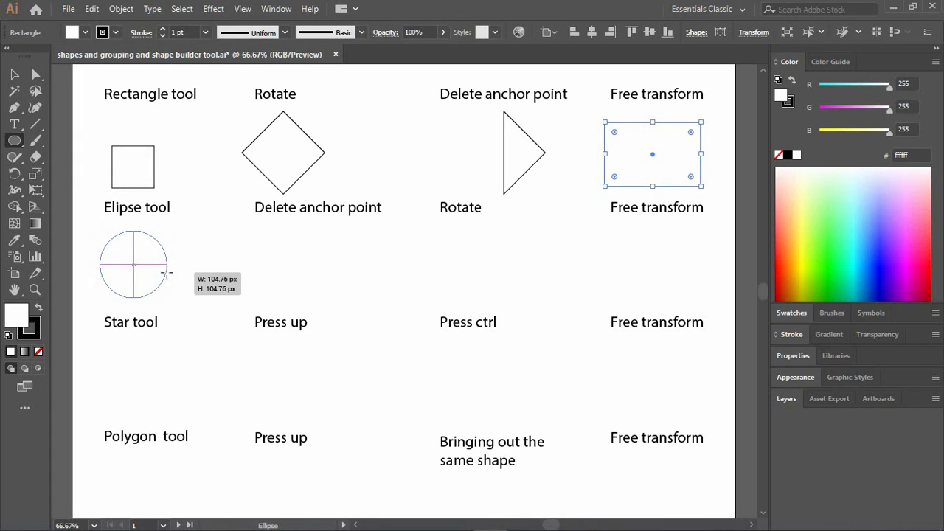
drag(166, 273, 165, 274)
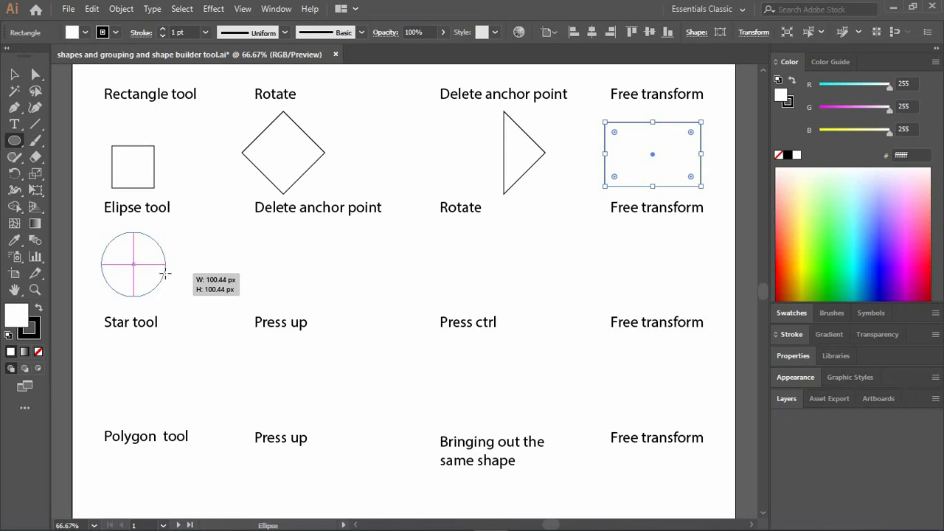
drag(164, 274, 160, 275)
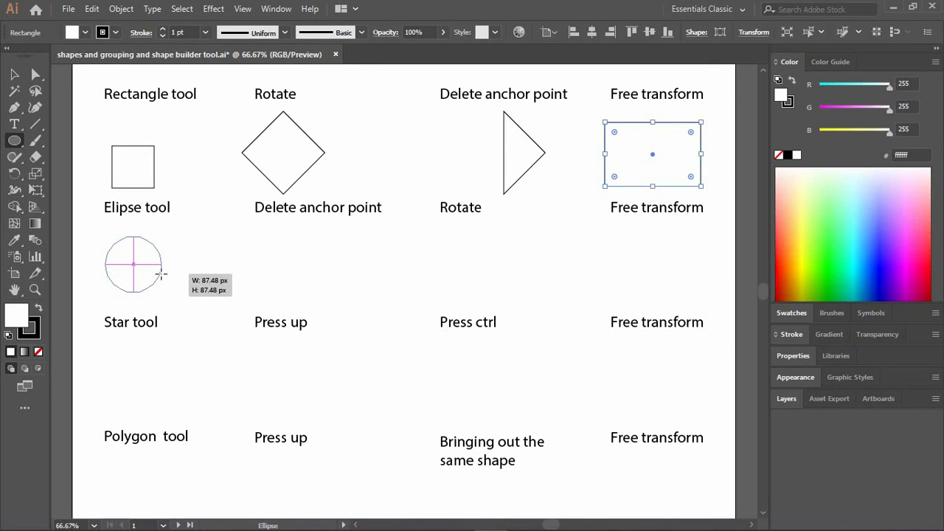
drag(161, 274, 168, 275)
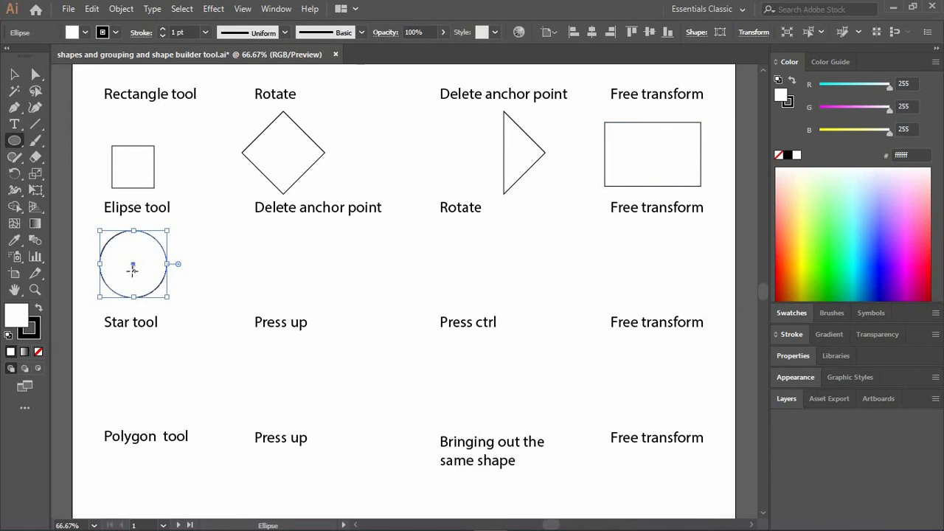
drag(225, 253, 328, 291)
key(ctrl+z)
Copy the circle under the second-row "Delete anchor point" label and delete the copy's left anchor point.
click(14, 74)
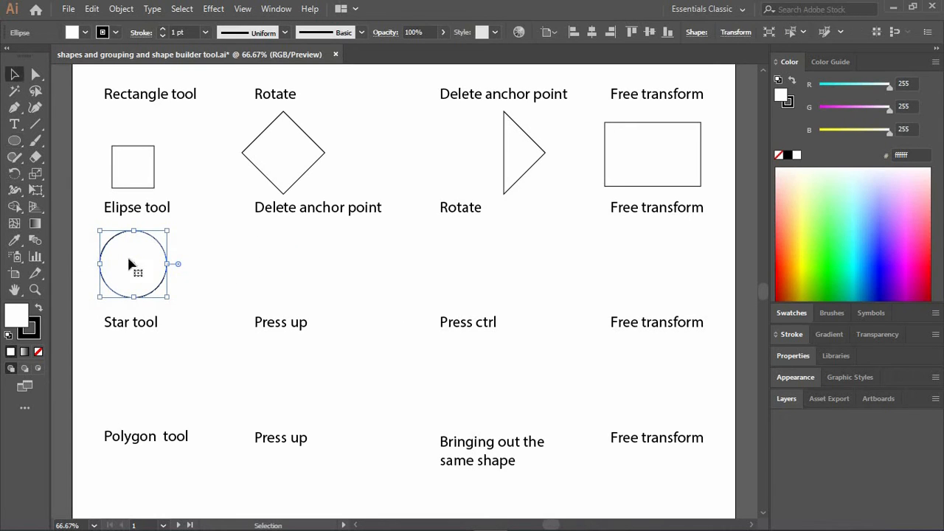
drag(148, 276, 327, 275)
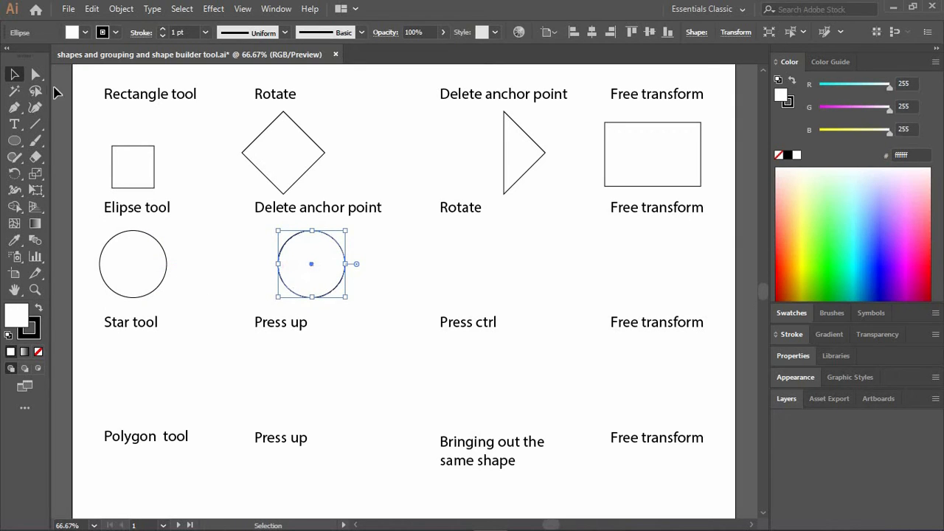
click(14, 108)
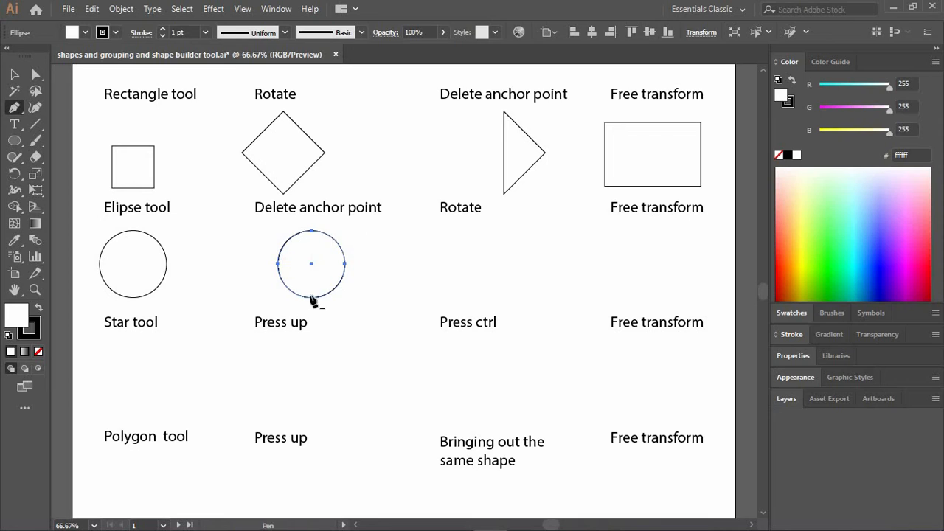
click(278, 267)
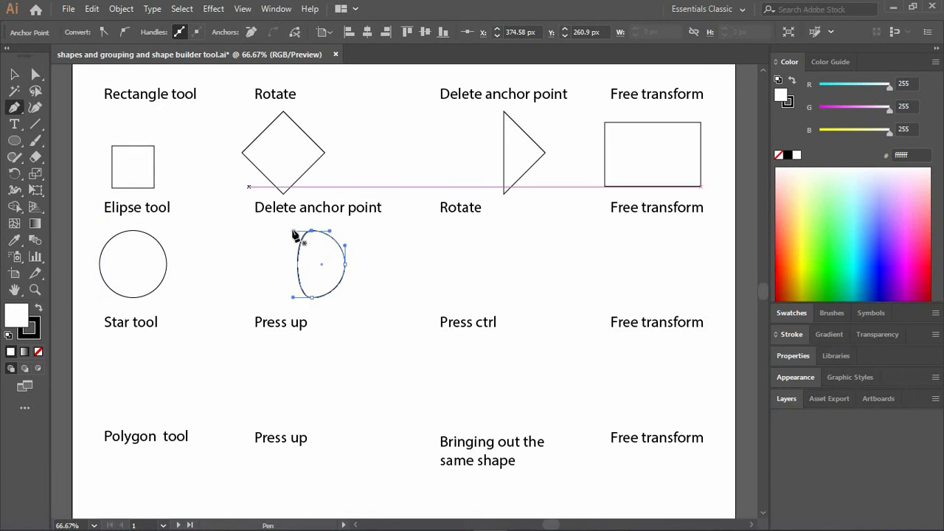
Convert the top and bottom anchor points of the altered circle to corners and deselect it.
click(35, 73)
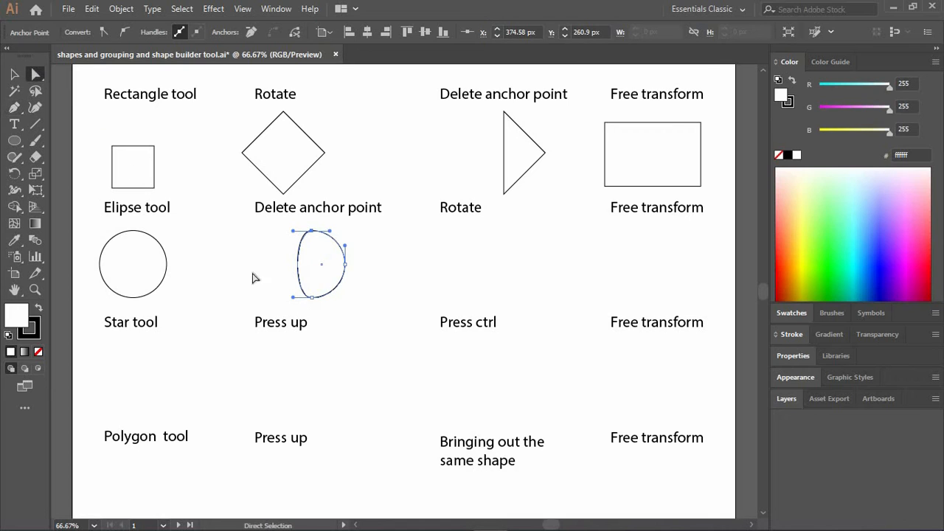
shift+click(312, 297)
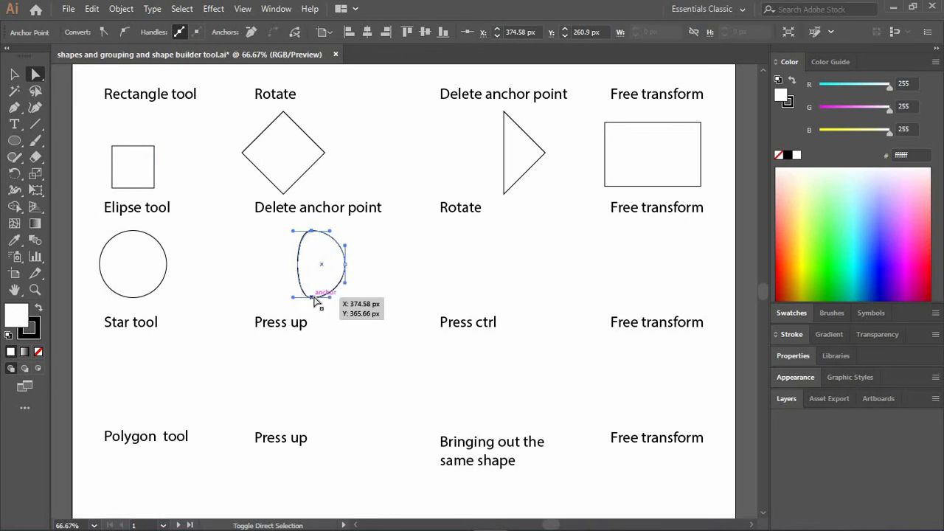
click(105, 32)
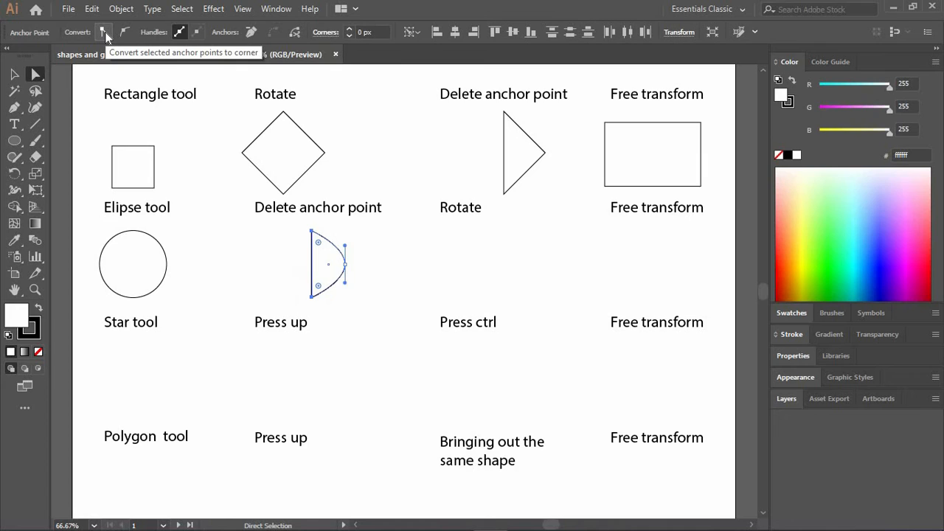
click(409, 288)
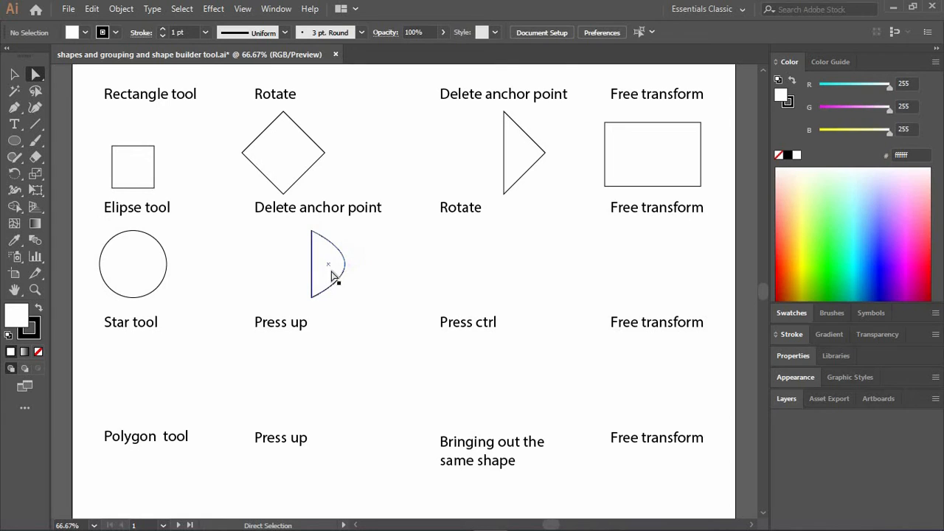
Copy the half-round shape under the second-row "Rotate" label and rotate the copy 90° counterclockwise.
drag(331, 270, 475, 273)
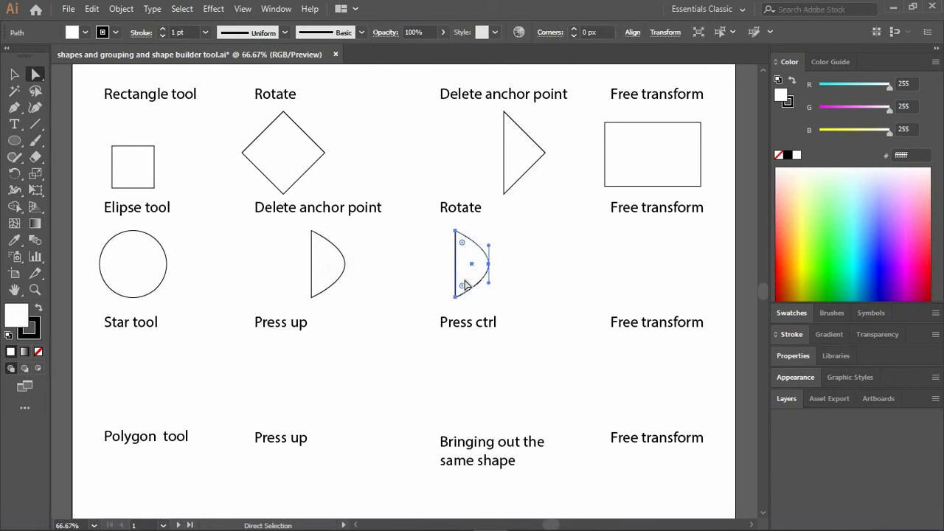
key(v)
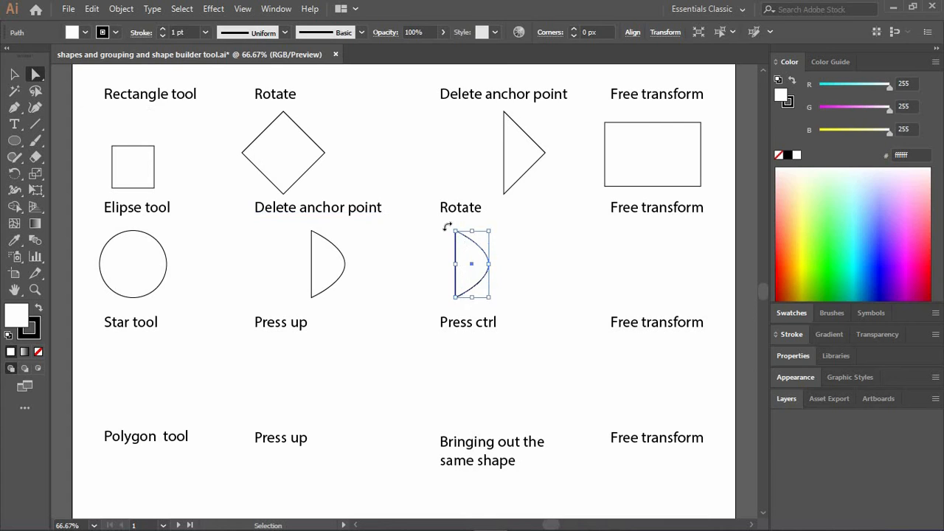
drag(449, 228, 411, 288)
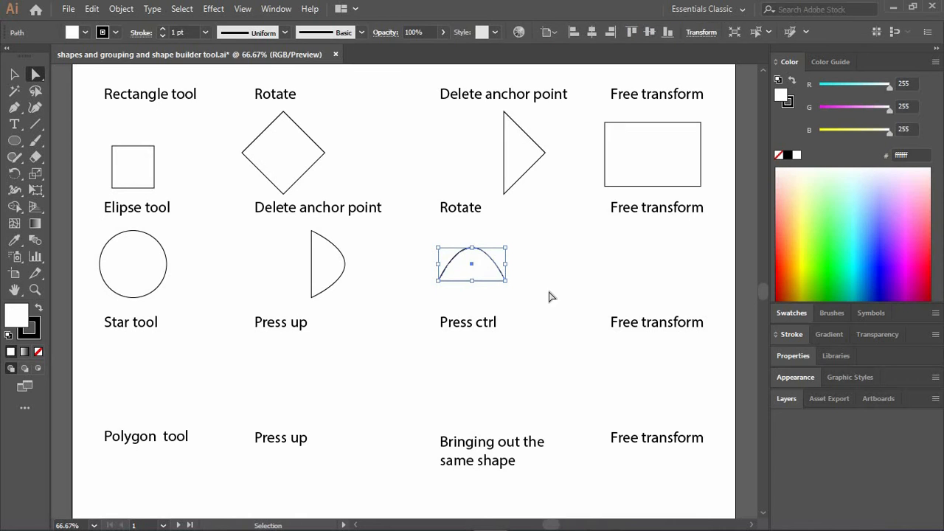
key(a)
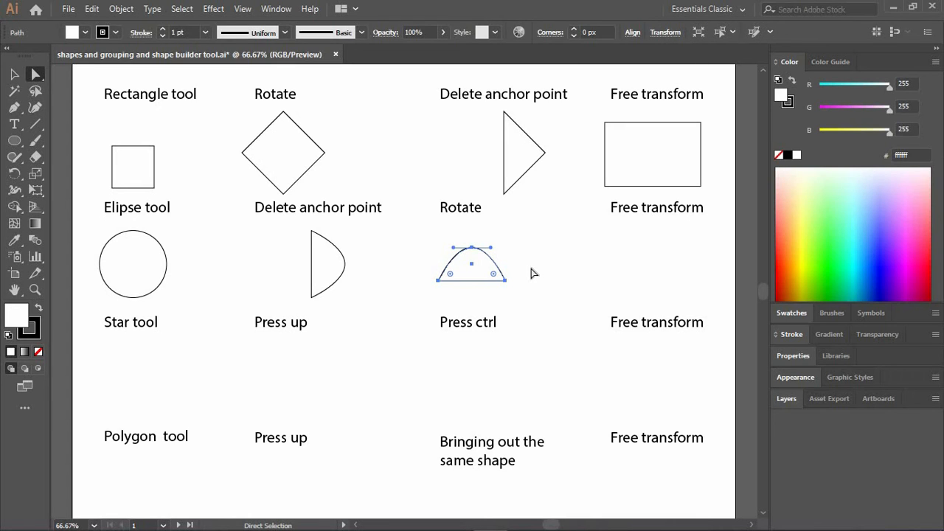
click(531, 274)
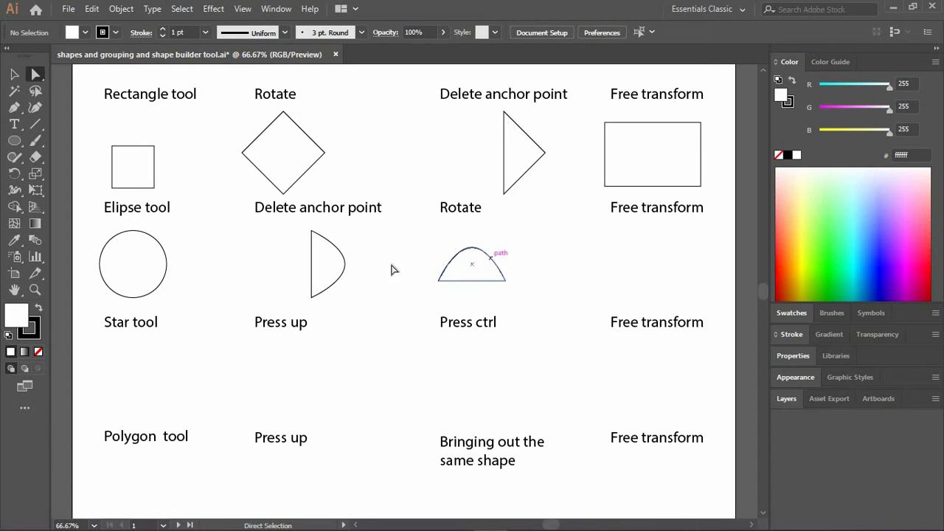
Copy the half-round shape from "Delete anchor point" to beneath the second-row "Free transform" label.
drag(340, 252, 413, 252)
key(ctrl+z)
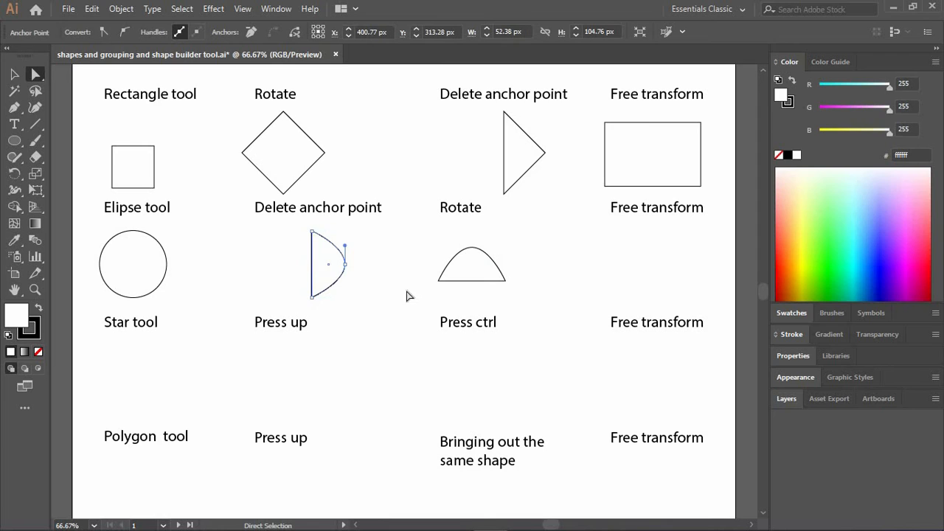
click(14, 74)
drag(330, 249, 656, 247)
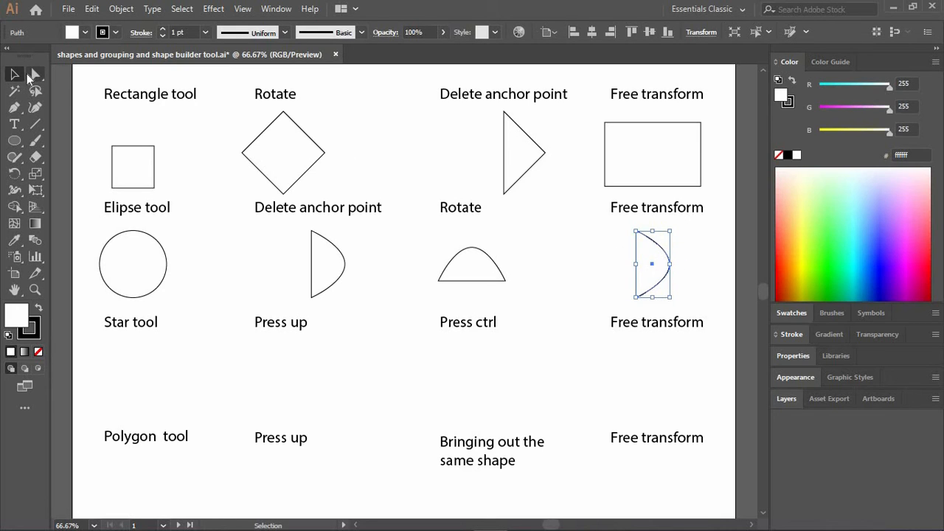
Reshape the half-round copy under the second-row "Free transform" label by moving its right anchor point outward and extending its upper handle upward.
key(a)
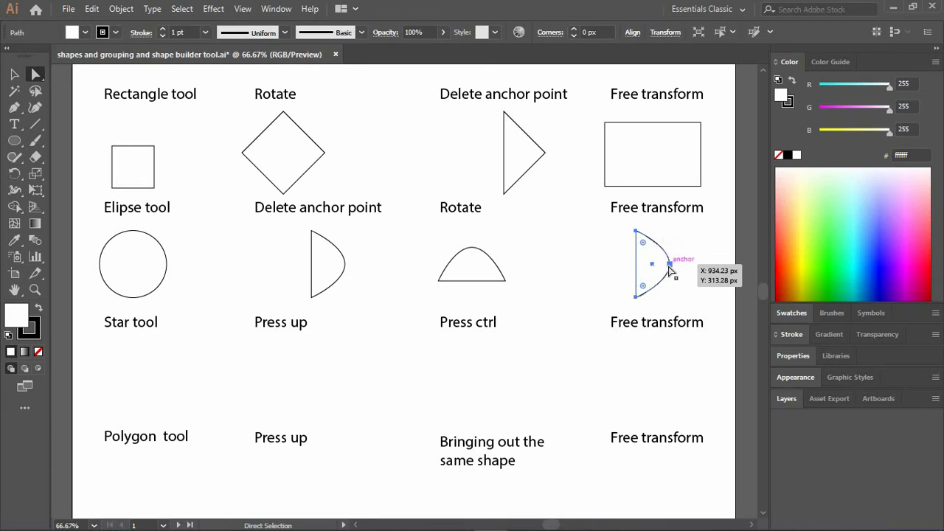
click(669, 266)
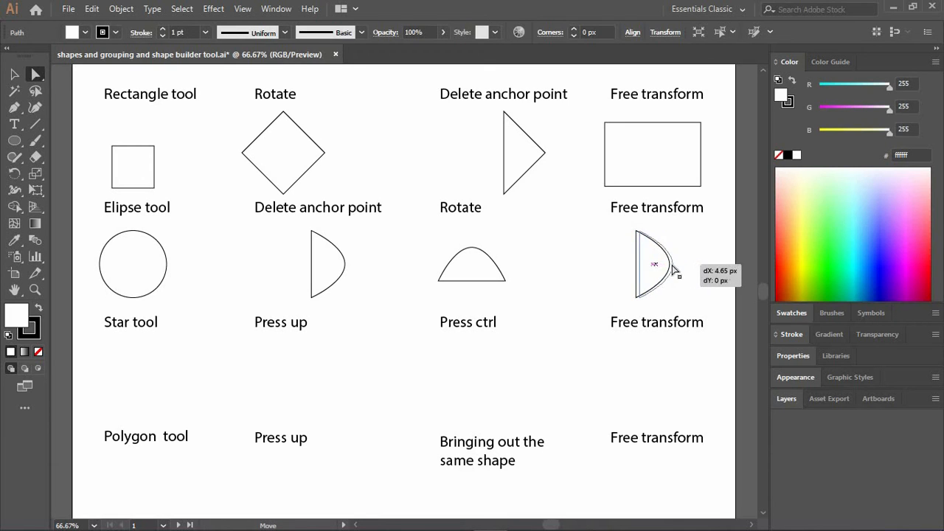
drag(669, 262, 717, 225)
key(ctrl+z)
mouse_move(715, 227)
mouse_down()
mouse_move(711, 246)
mouse_move(702, 228)
mouse_move(711, 219)
mouse_up()
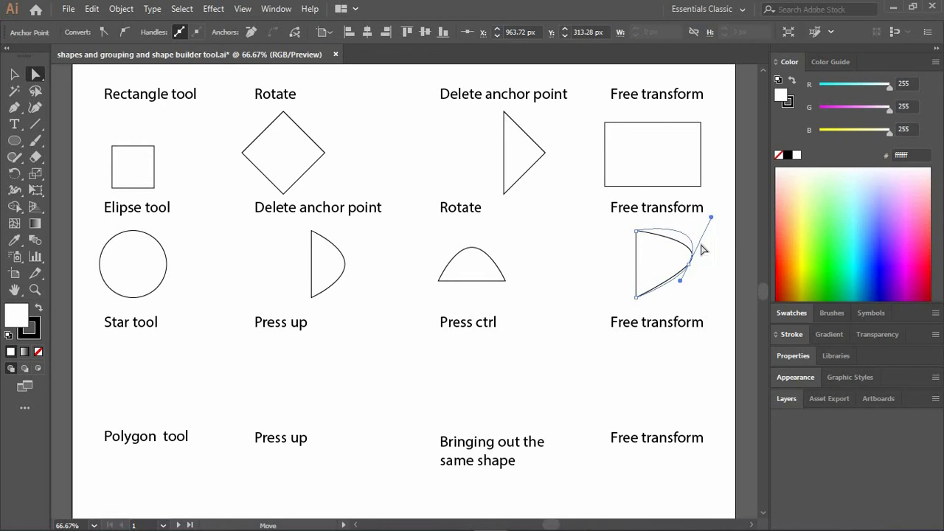
click(709, 266)
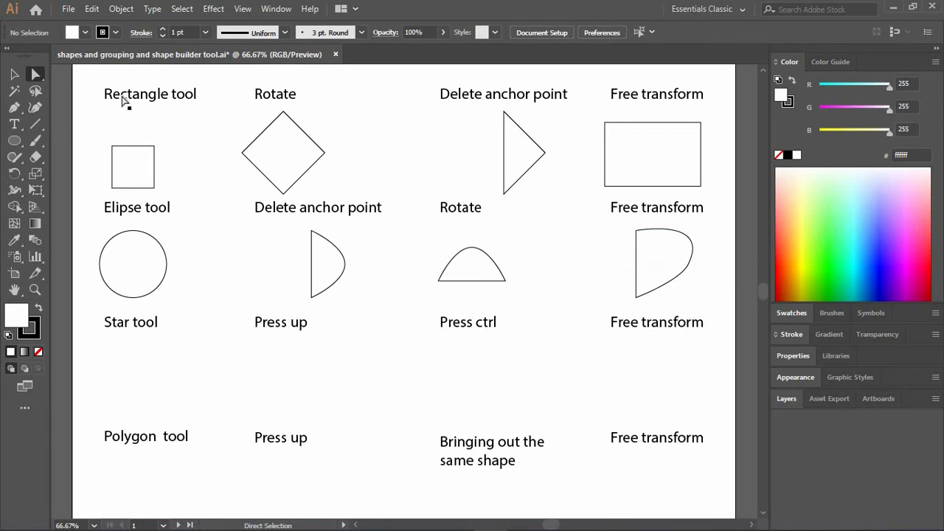
Try creating an ellipse 160.92 px wide and 61.56 px high over the second-row "Free transform" shape, and undo it.
click(14, 140)
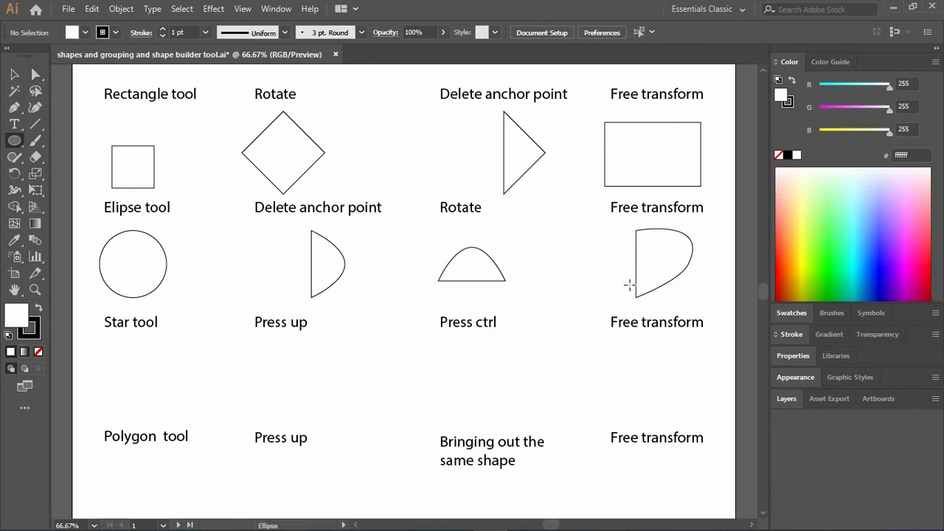
click(573, 263)
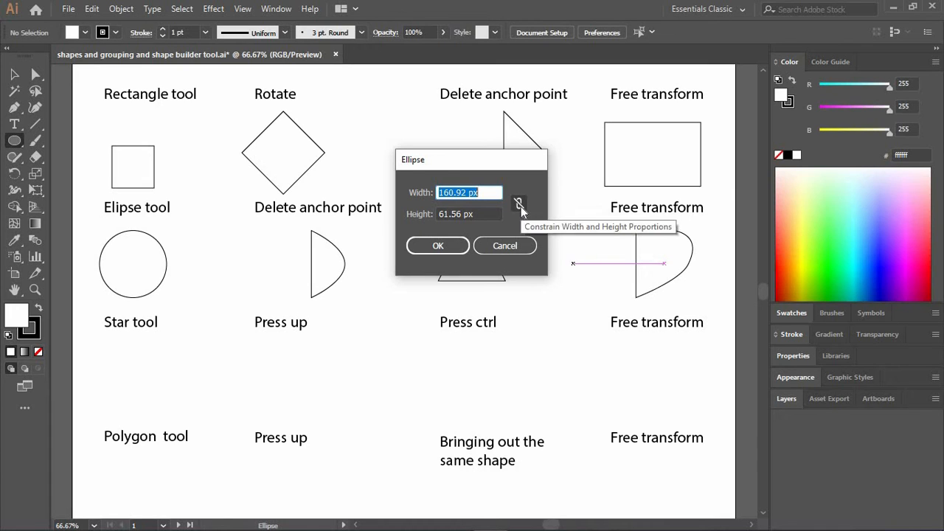
click(448, 247)
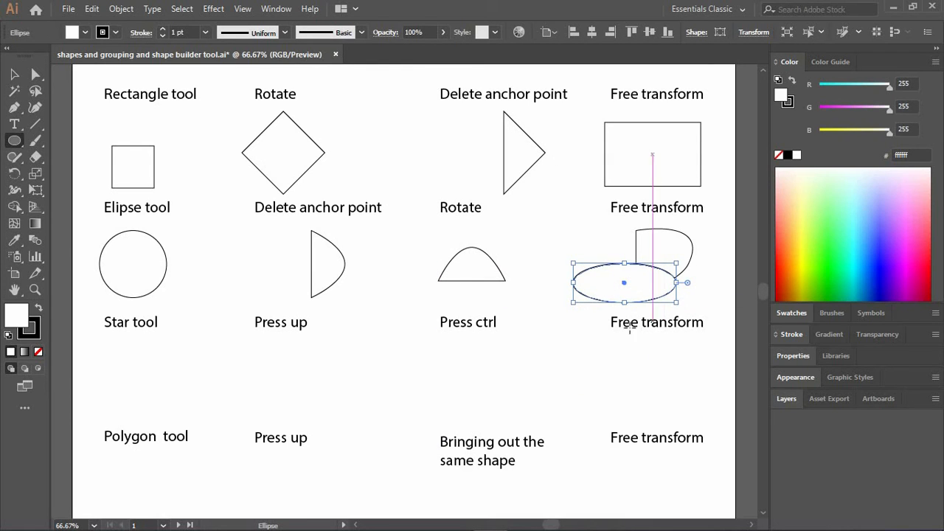
key(ctrl)
key(ctrl+z)
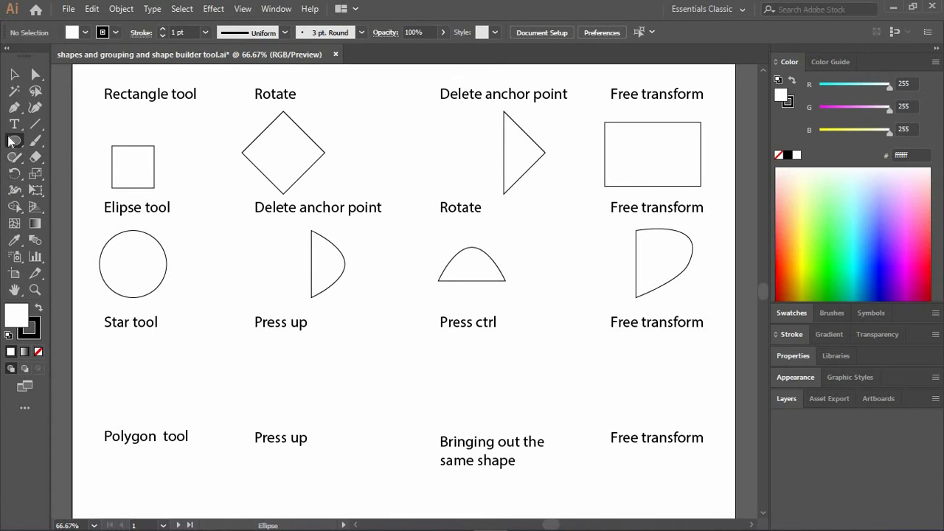
Draw an upright five-pointed star about 112 by 106 px beneath the "Star tool" label and deselect it.
click(15, 140)
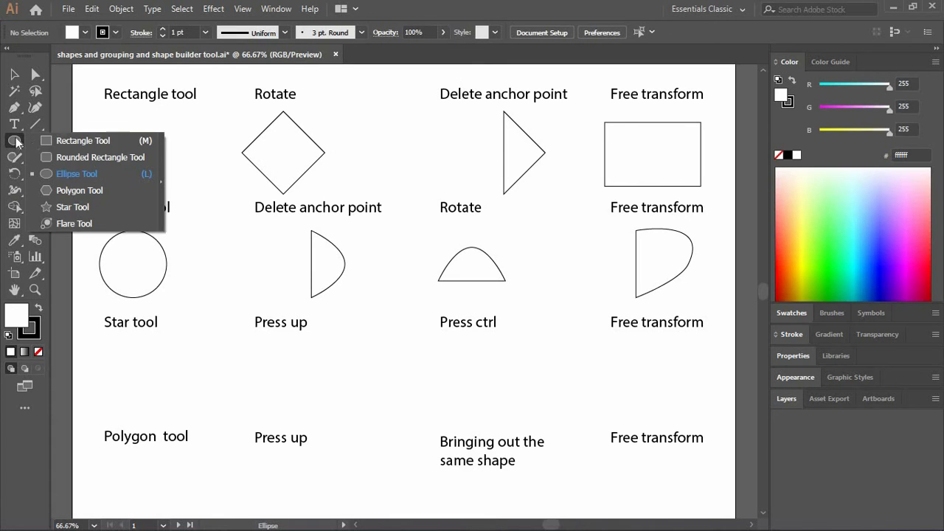
click(101, 207)
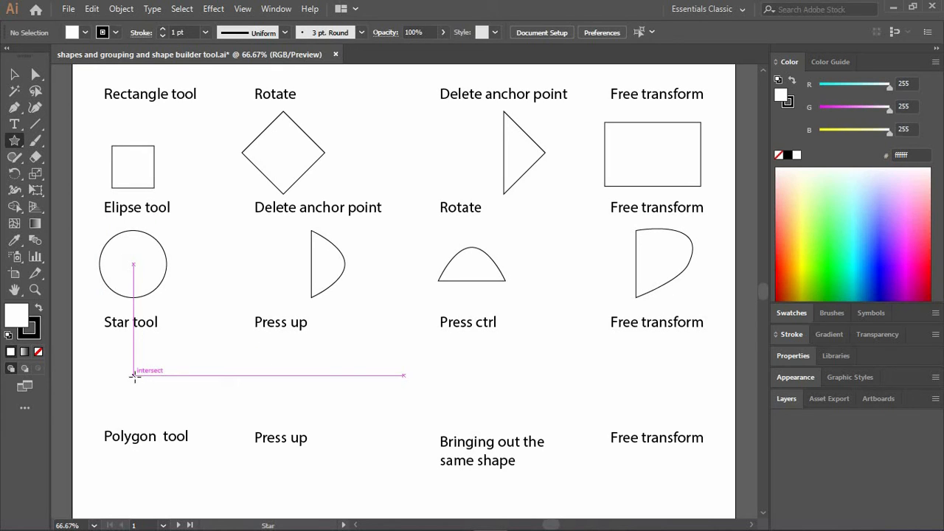
drag(134, 374, 152, 343)
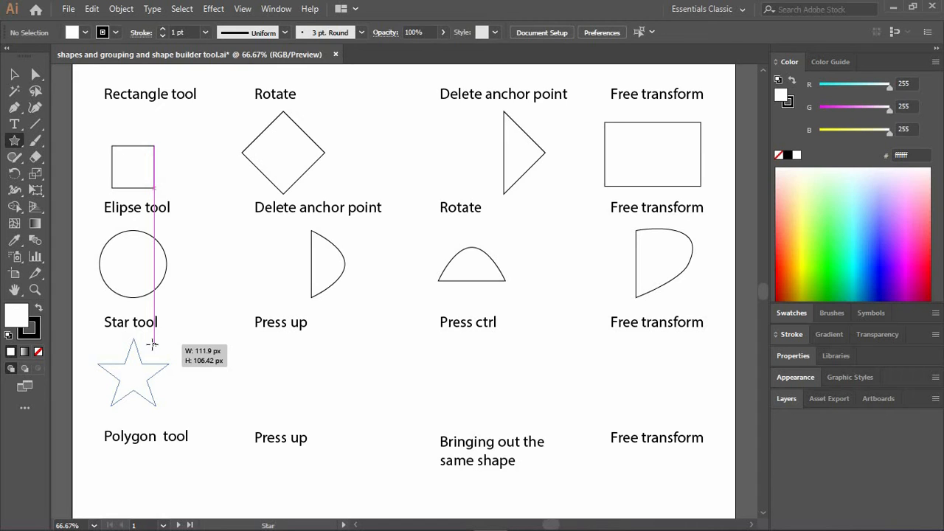
drag(152, 344, 152, 344)
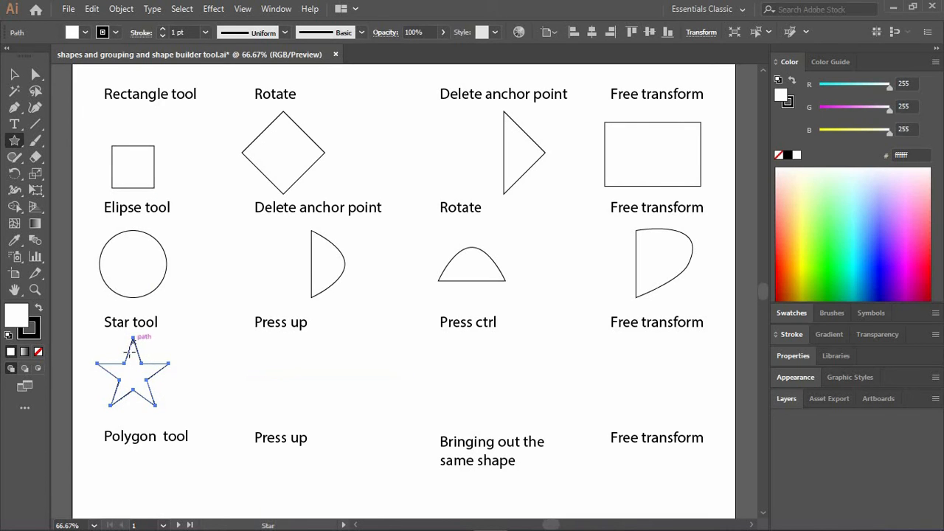
key(ctrl)
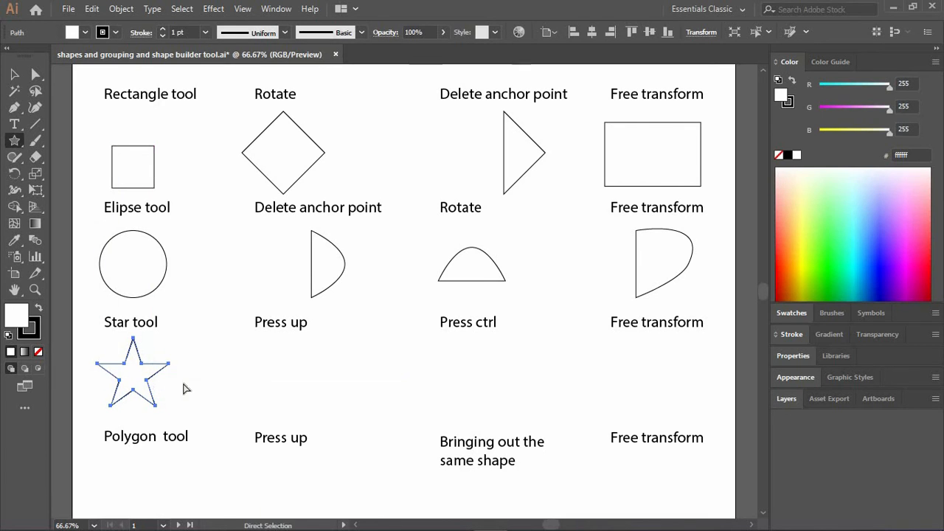
ctrl+click(186, 389)
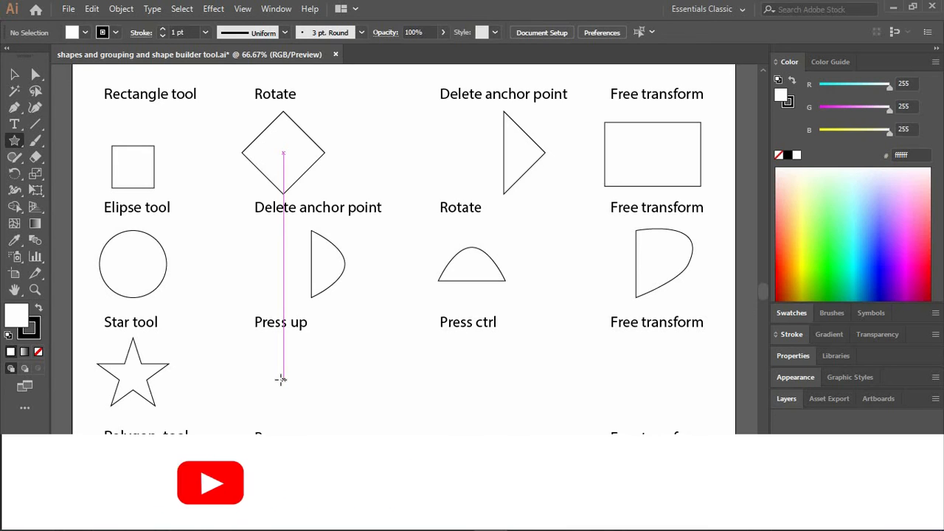
Draw a star beneath the third-row "Press up" label, varying its point count while drawing and finishing with ten points.
drag(280, 379, 321, 366)
key(Up)
key(Up)
key(Up)
key(Up)
key(Up)
key(Down)
key(Down)
key(Down)
key(Down)
key(Down)
key(Down)
key(Down)
key(Up)
key(Down)
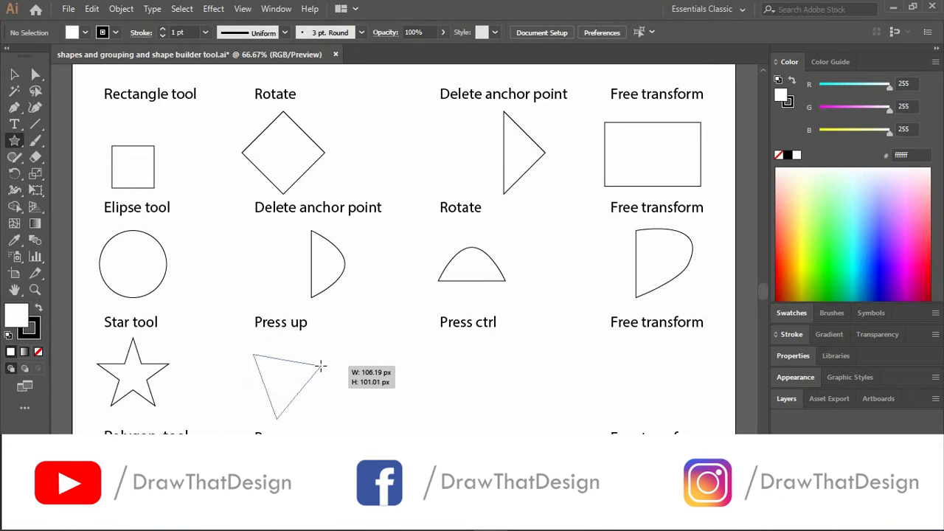
key(Up)
key(Up)
key(Up)
key(Up)
key(Up)
key(Up)
key(Up)
key(Up)
key(Up)
drag(321, 366, 321, 366)
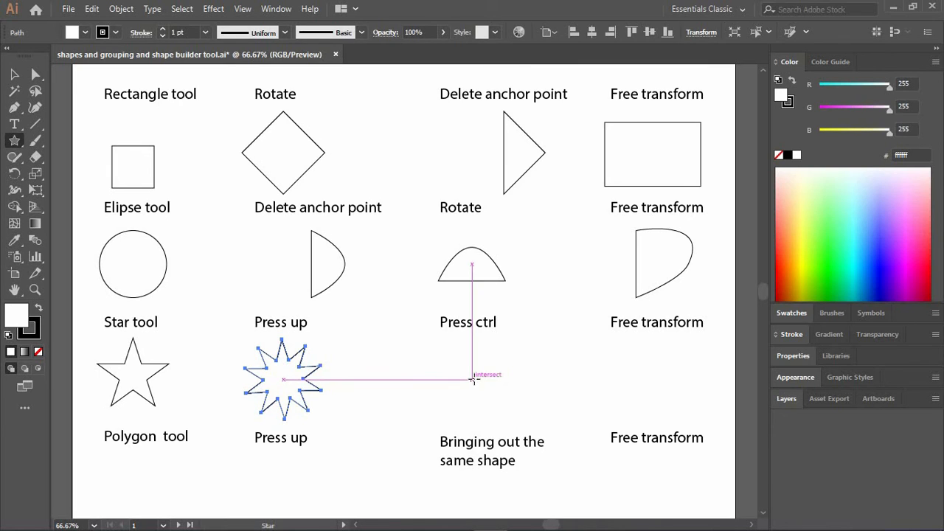
Try drawing a nine-pointed star about 134 by 136 px beneath the "Press ctrl" label, and undo it.
drag(473, 378, 515, 368)
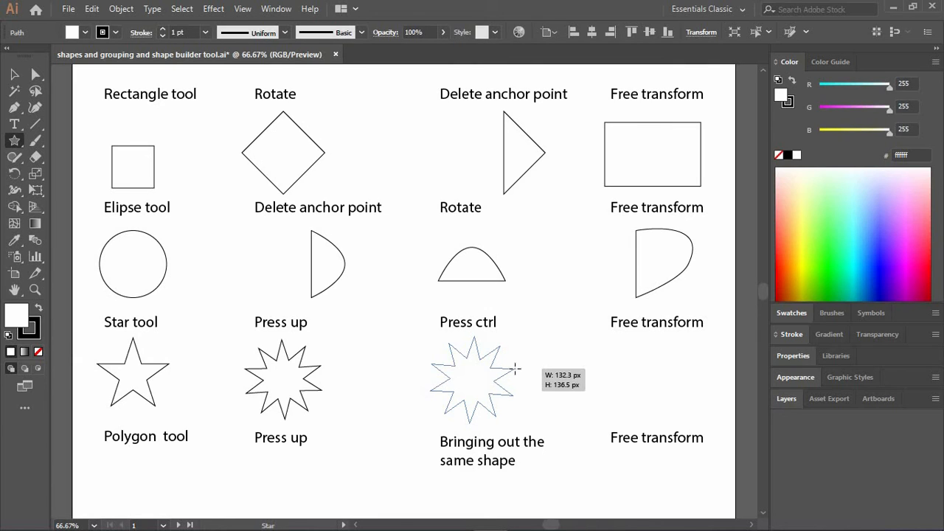
drag(515, 369, 513, 364)
key(Down)
key(Down)
key(Down)
key(Down)
key(Down)
key(Up)
key(Up)
key(Up)
key(Up)
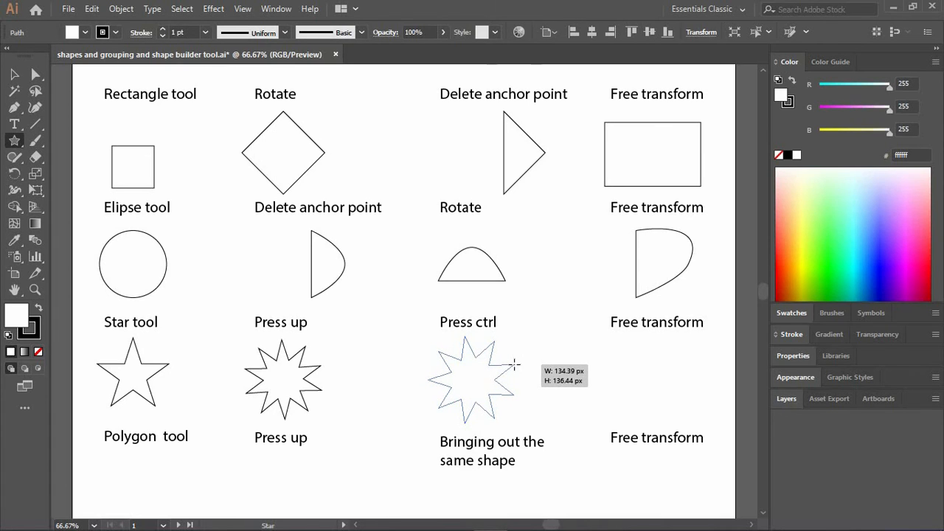
drag(511, 364, 514, 364)
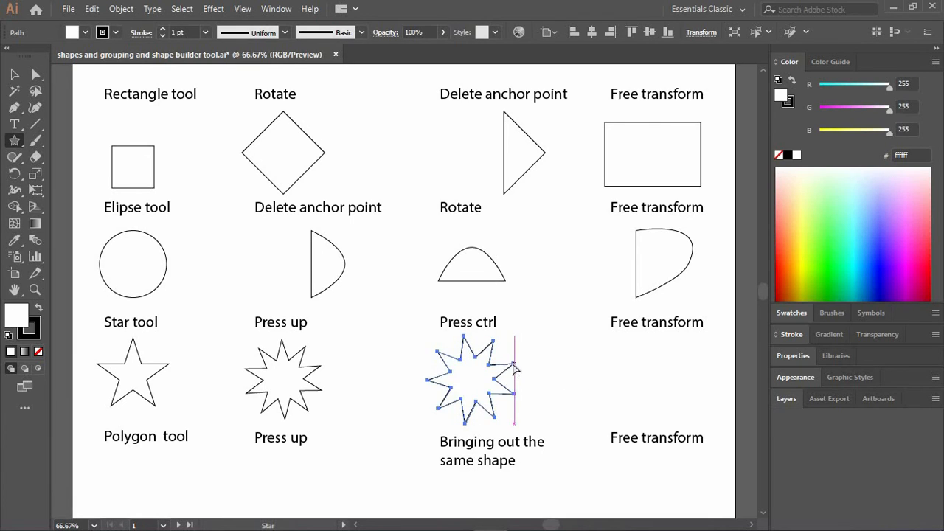
key(ctrl+z)
Draw a nine-pointed star beneath the "Press ctrl" label, stretching its outer points while holding the inner radius fixed to form long spikes.
scroll(489, 380, up, 3)
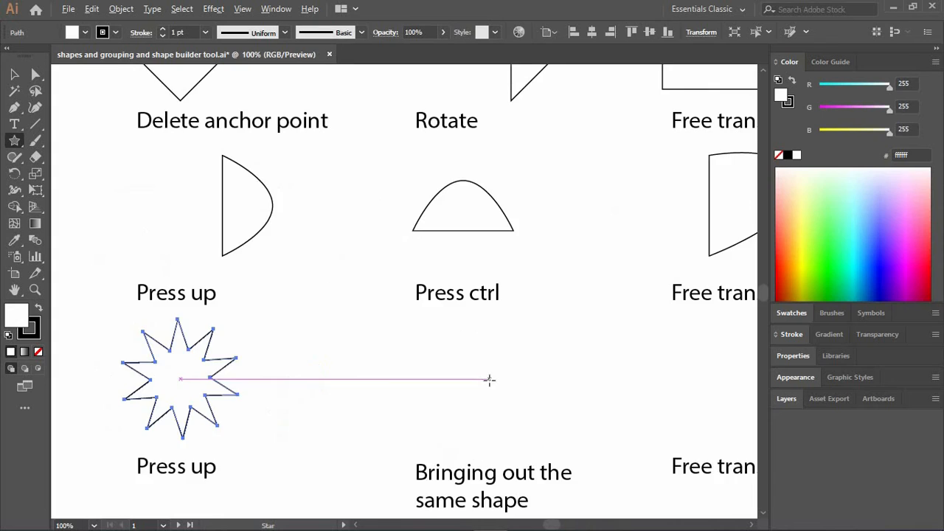
scroll(490, 380, down, 1)
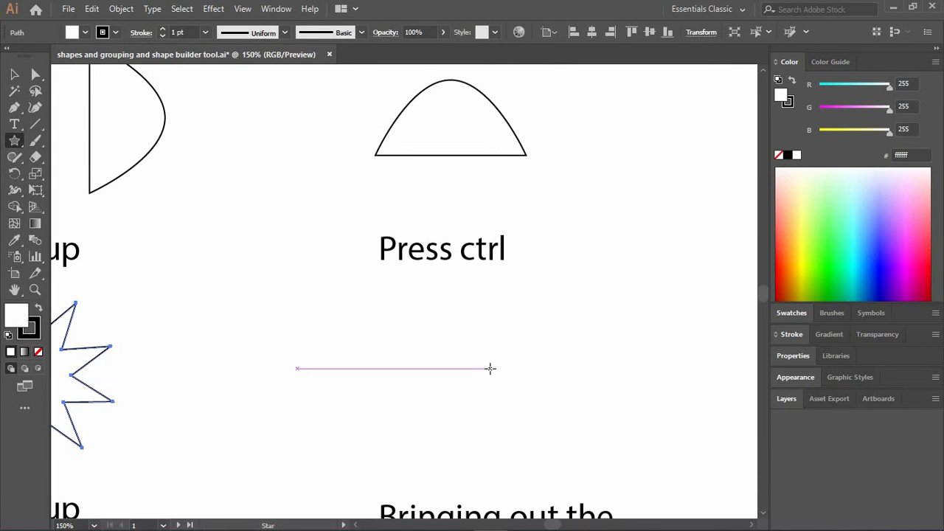
mouse_move(472, 380)
mouse_down()
mouse_move(562, 346)
mouse_move(527, 359)
mouse_move(552, 344)
mouse_move(539, 350)
mouse_up()
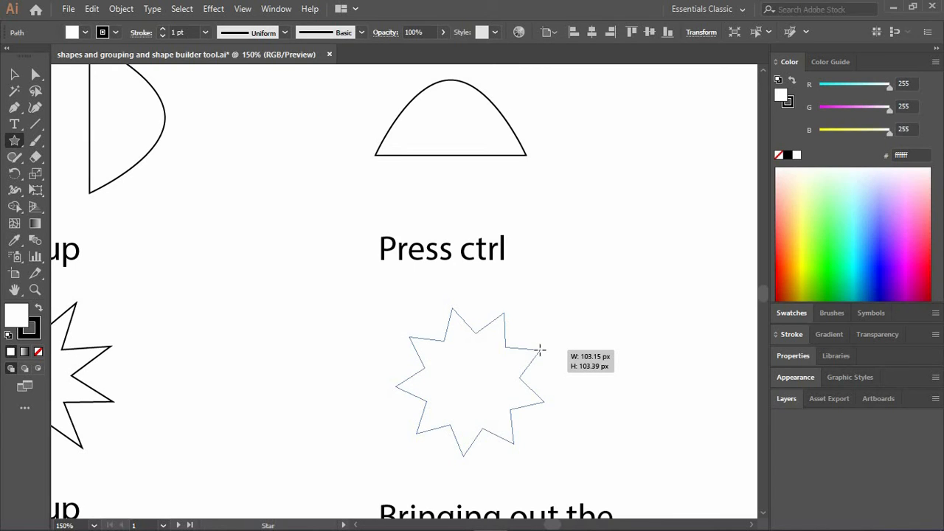
drag(540, 351, 647, 156)
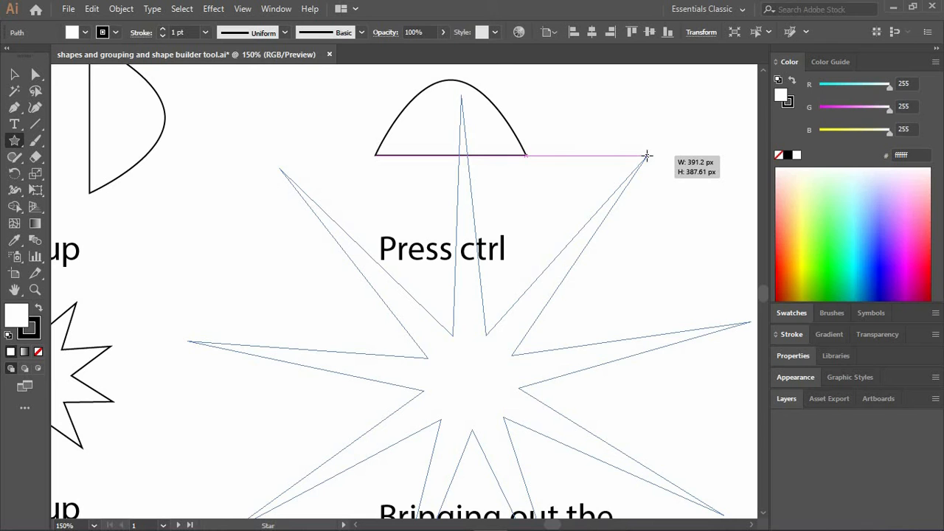
drag(647, 157, 530, 338)
drag(503, 367, 477, 391)
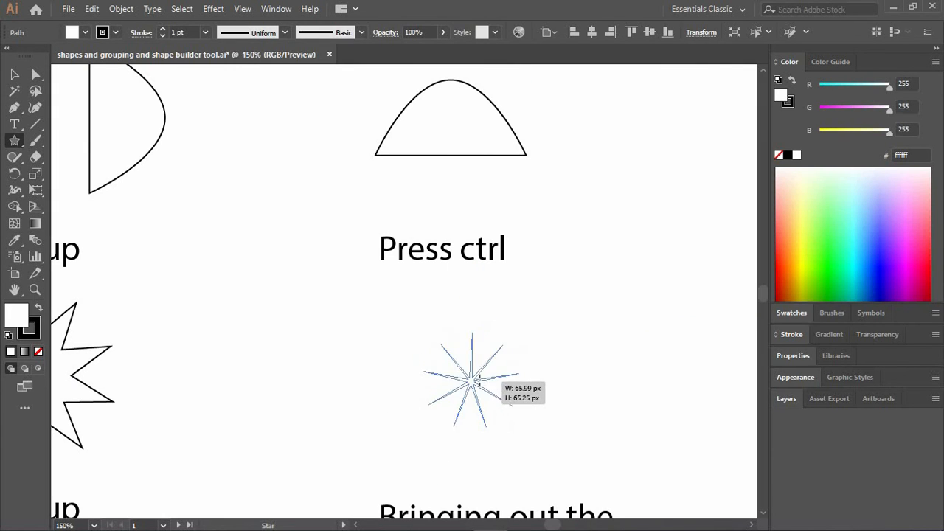
drag(478, 380, 662, 163)
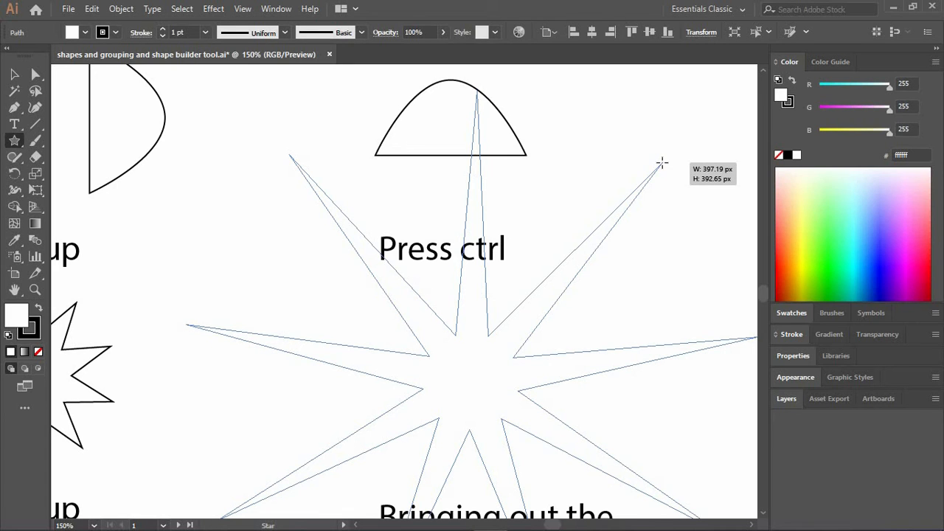
drag(664, 162, 647, 212)
drag(653, 205, 673, 191)
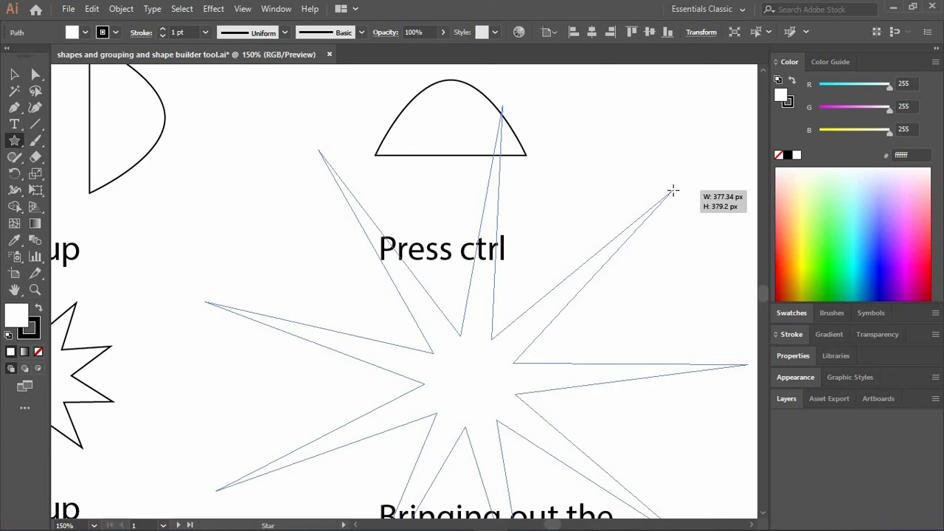
drag(672, 191, 546, 354)
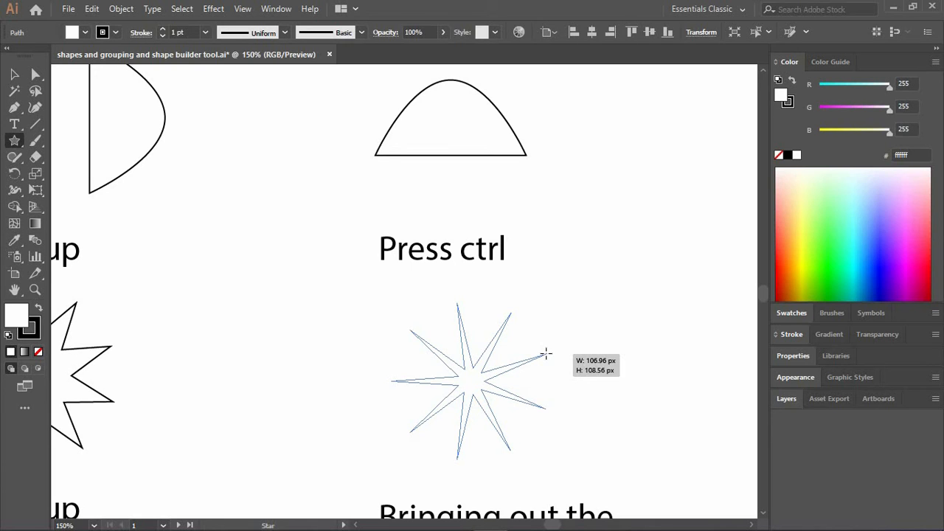
drag(545, 355, 545, 297)
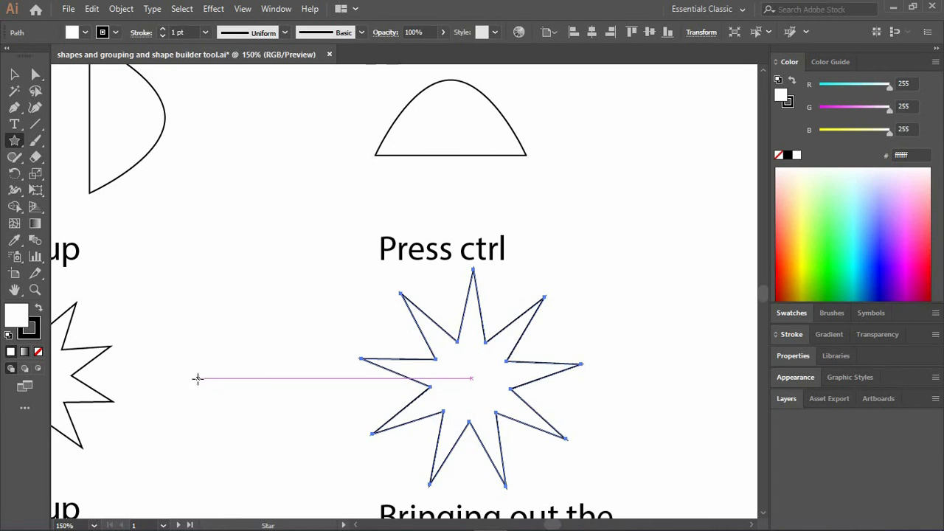
Draw an upright five-pointed star beneath the third-row "Free transform" label, reducing the number of points while drawing.
scroll(197, 384, left, 3)
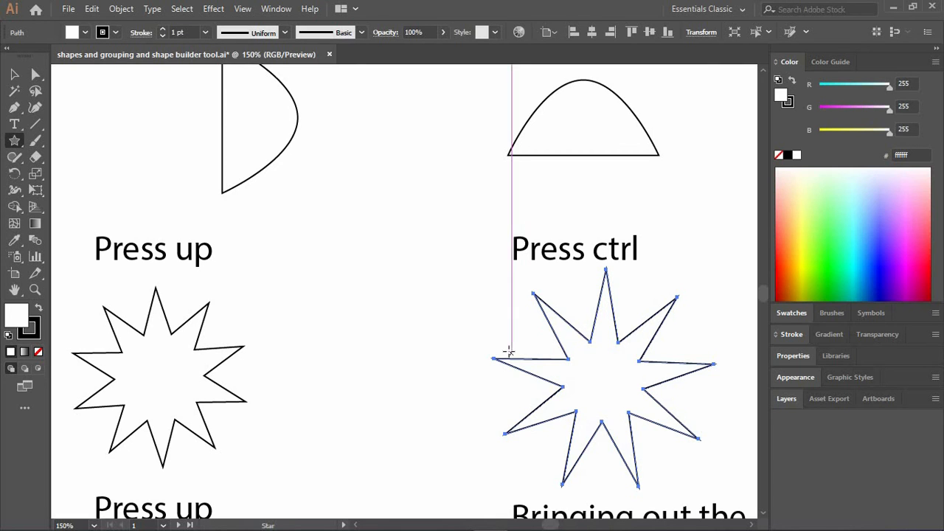
key(ctrl)
scroll(509, 357, right, 10)
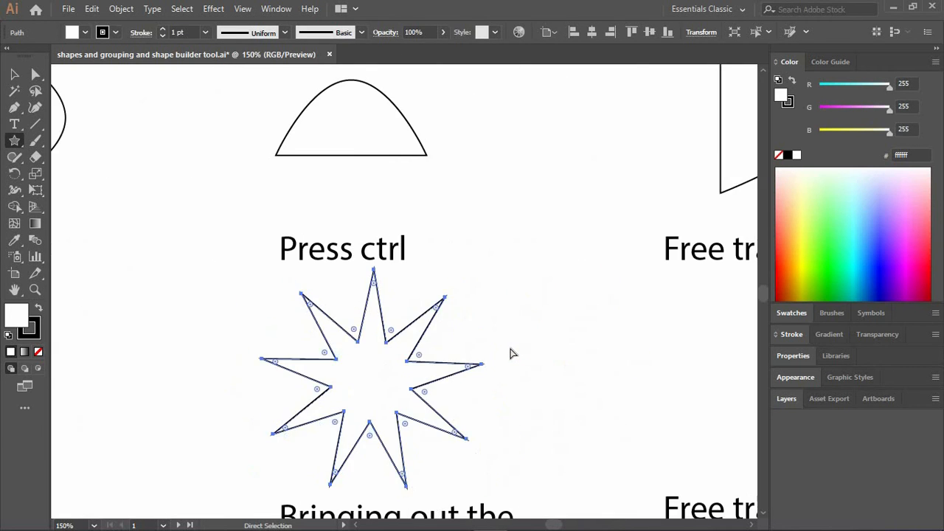
scroll(511, 351, right, 1)
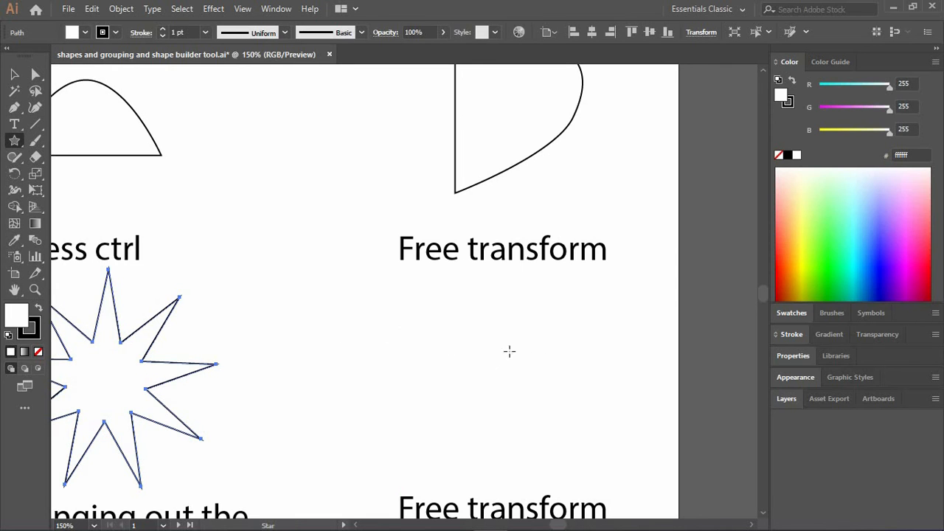
drag(502, 366, 591, 340)
key(Down)
key(Down)
key(Down)
key(Down)
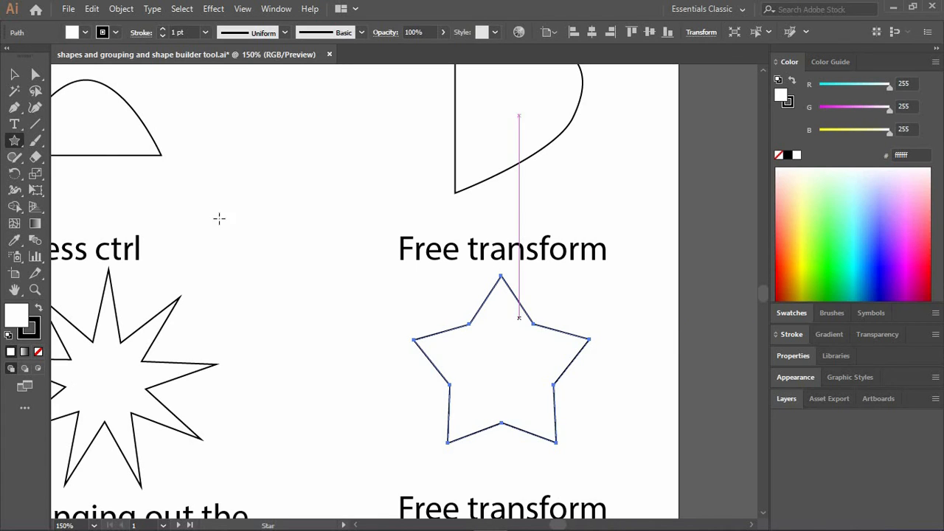
Distort the five-pointed star by moving its top tip to the right and its left and lower-left tips outward with Direct Selection.
click(35, 75)
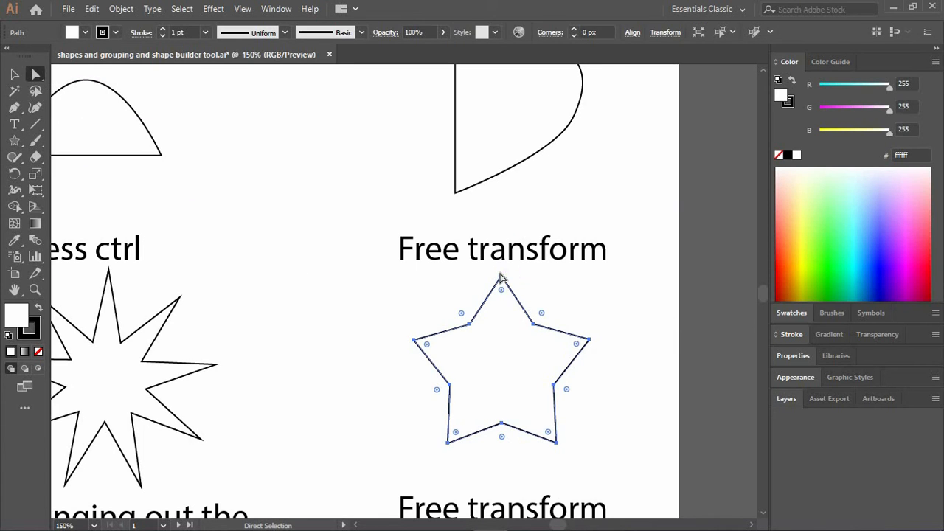
drag(501, 277, 548, 286)
drag(419, 354, 396, 310)
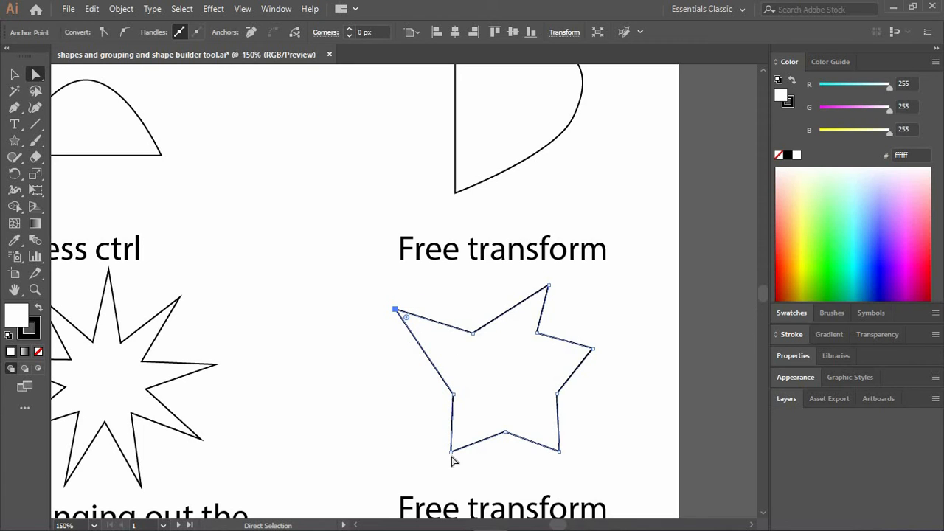
drag(451, 451, 360, 421)
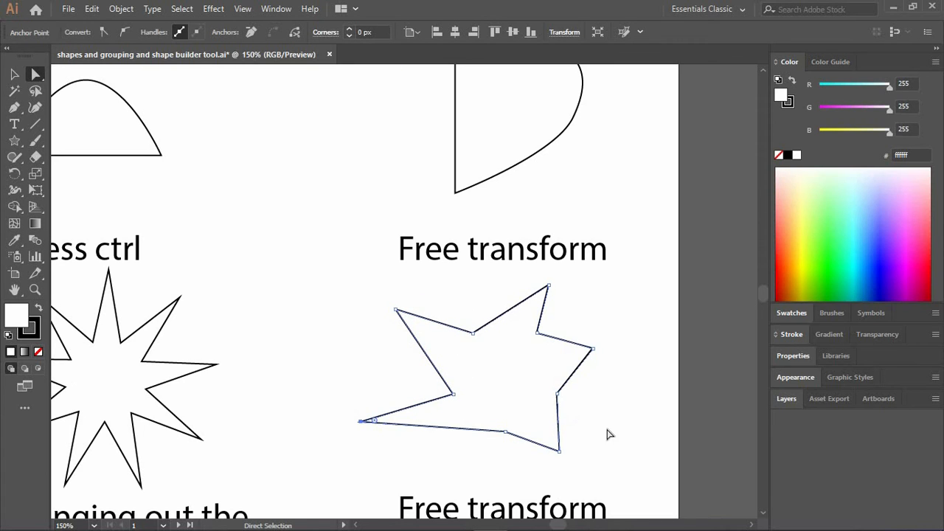
Undo the anchor-point distortions and the drawing of the five-pointed star beneath the third-row "Free transform" label.
key(ctrl+z)
key(ctrl+z)
key(ctrl+z)
key(ctrl+z)
key(ctrl+z)
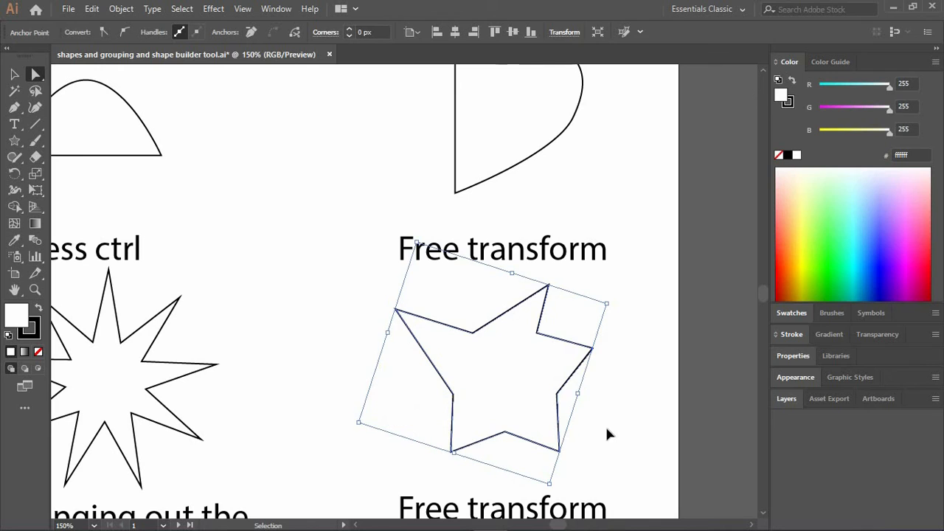
key(ctrl+z)
key(ctrl+z)
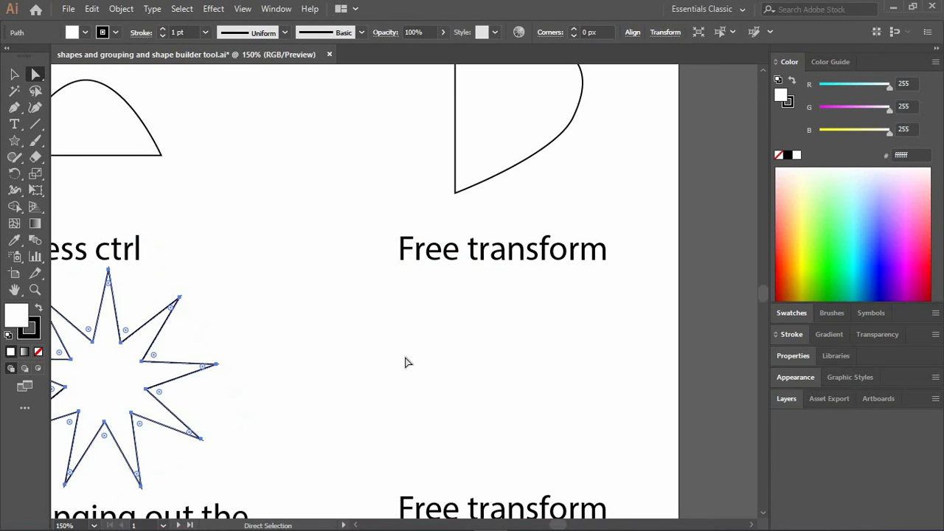
Begin a star by exact dimensions beneath the third-row "Free transform" label and set its Radius 2 to 40 px.
click(12, 143)
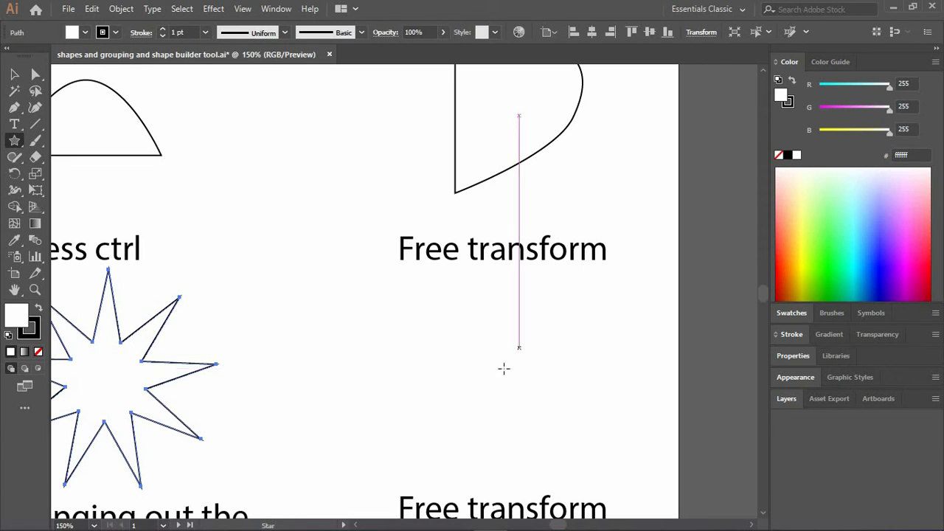
click(504, 369)
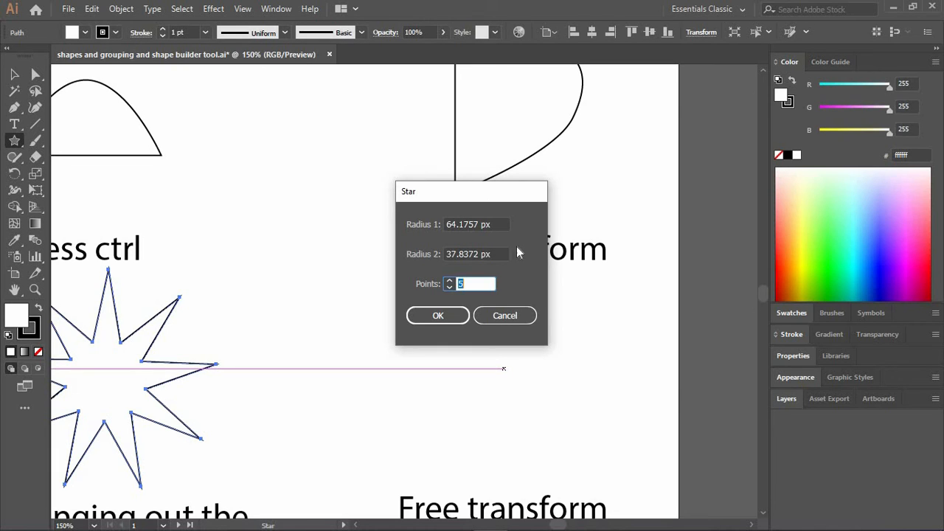
click(480, 223)
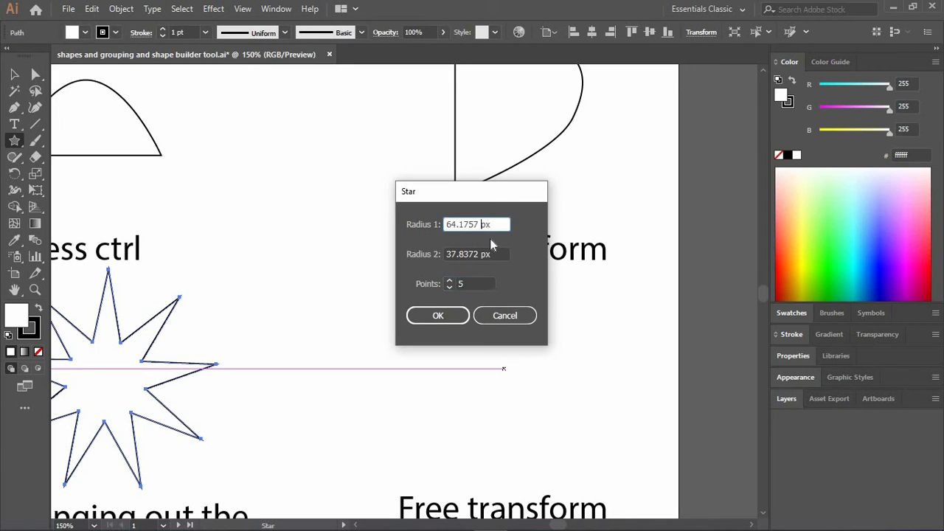
click(481, 254)
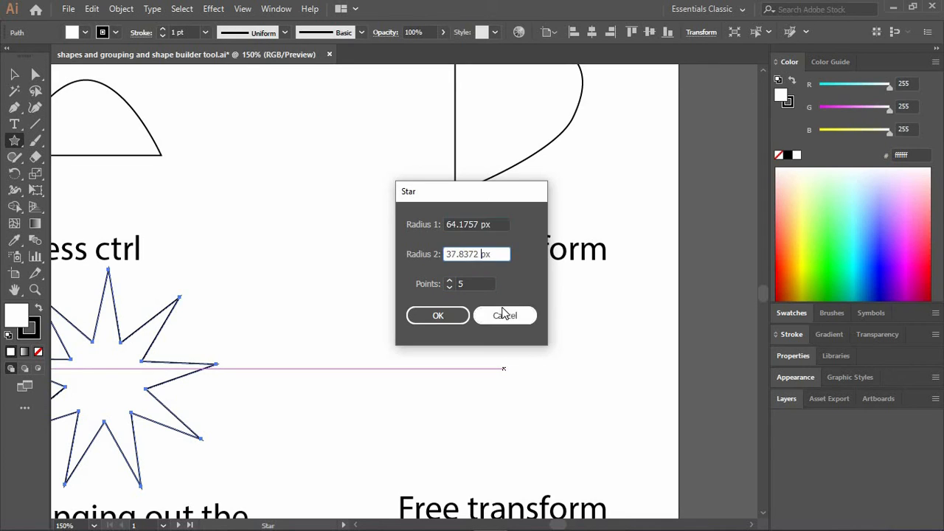
key(BackSpace)
key(BackSpace)
key(BackSpace)
key(BackSpace)
key(BackSpace)
key(BackSpace)
key(BackSpace)
text(40)
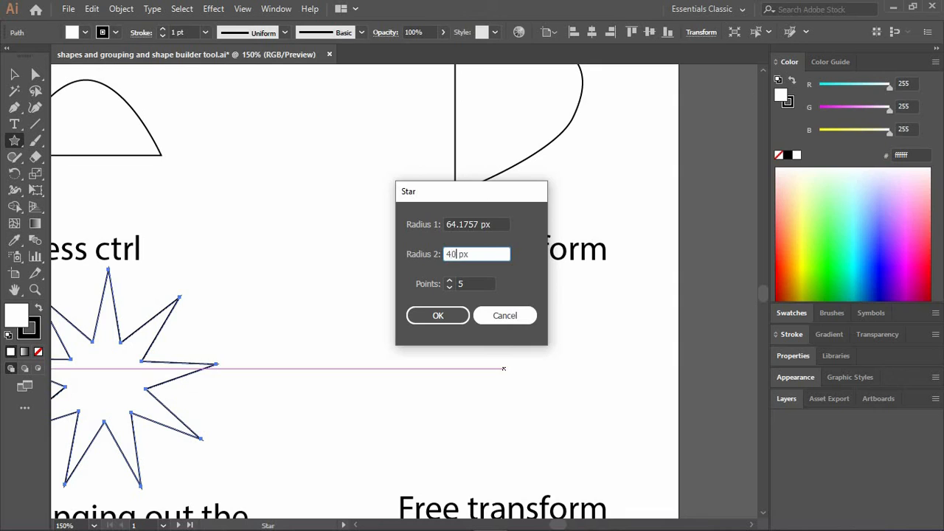
Set Radius 1 to 100 px, create the five-pointed star, and undo it.
click(480, 225)
key(BackSpace)
key(BackSpace)
key(BackSpace)
key(BackSpace)
key(BackSpace)
key(BackSpace)
key(BackSpace)
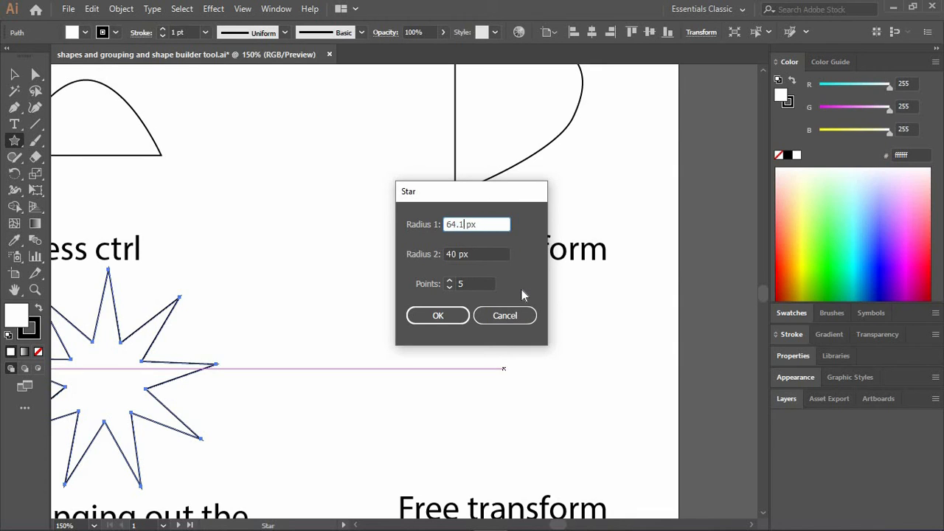
text(1000)
key(BackSpace)
click(462, 317)
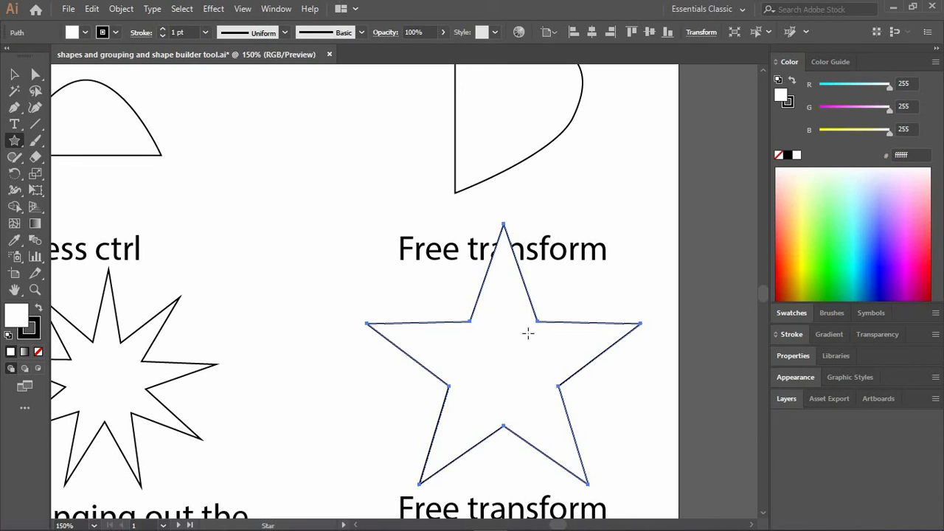
key(ctrl+z)
Try a five-pointed star with Radius 1 of 40 px and Radius 2 of 100 px in the same spot, and undo it.
click(504, 360)
double_click(481, 282)
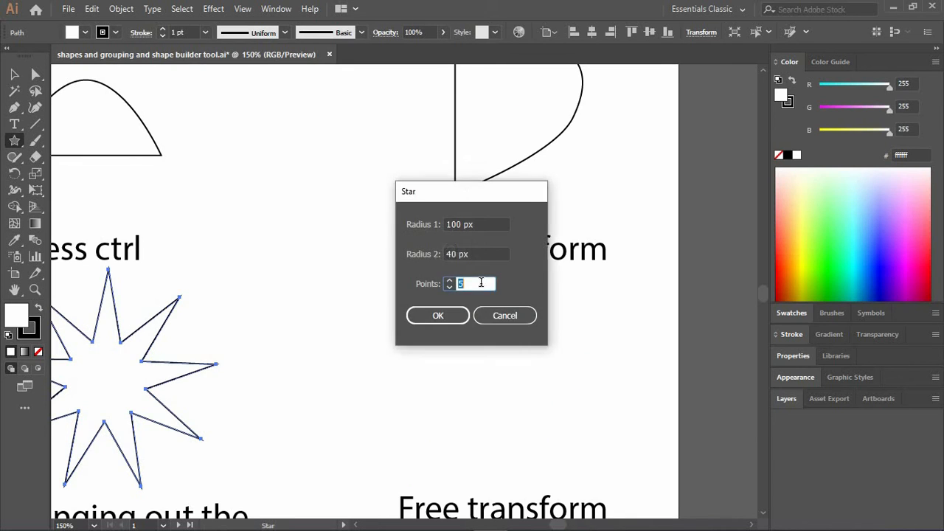
click(459, 254)
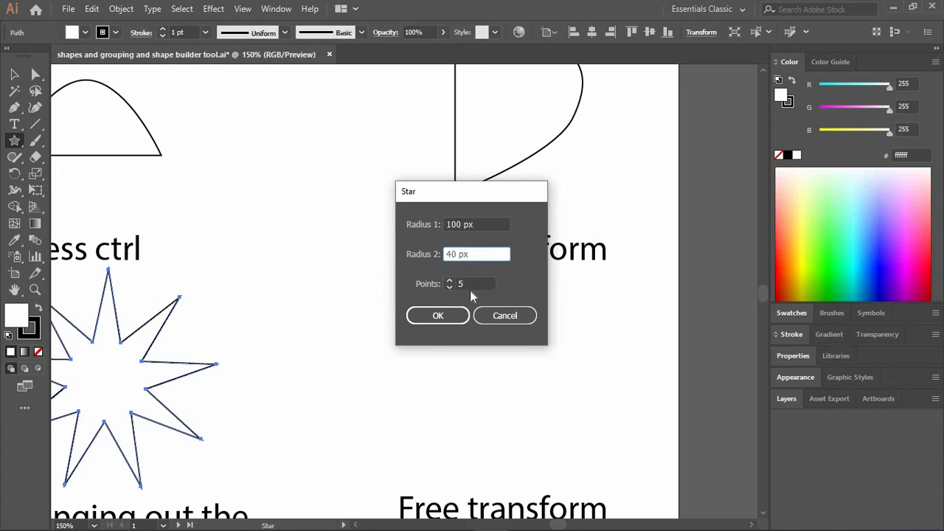
key(BackSpace)
text(10)
drag(457, 225, 446, 224)
key(BackSpace)
text(4)
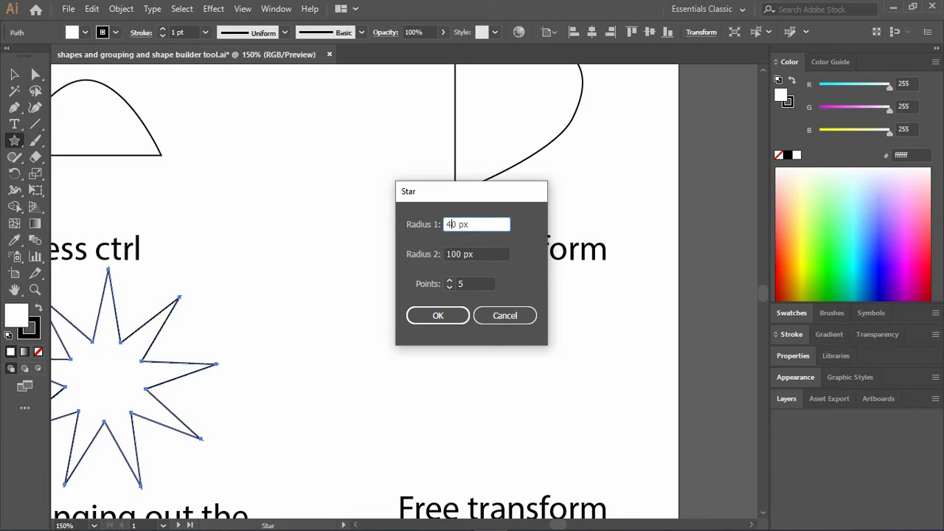
click(453, 316)
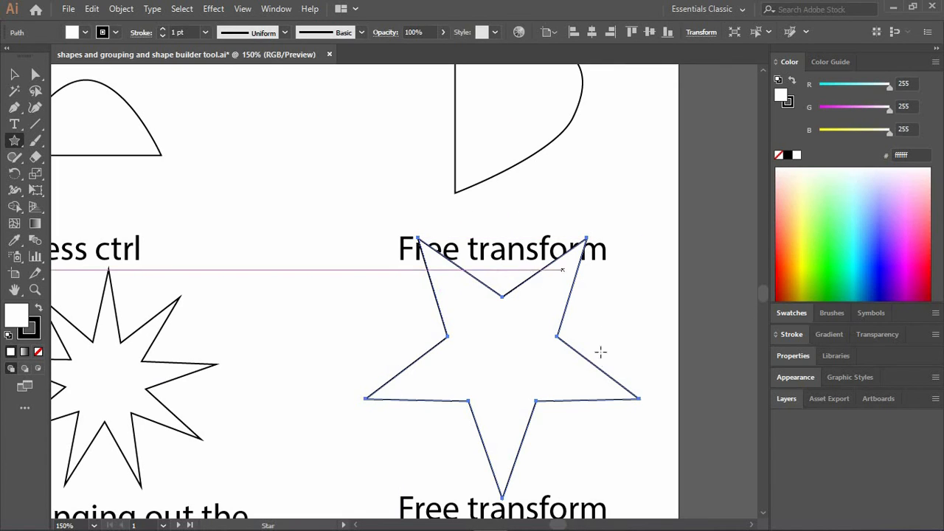
key(ctrl+z)
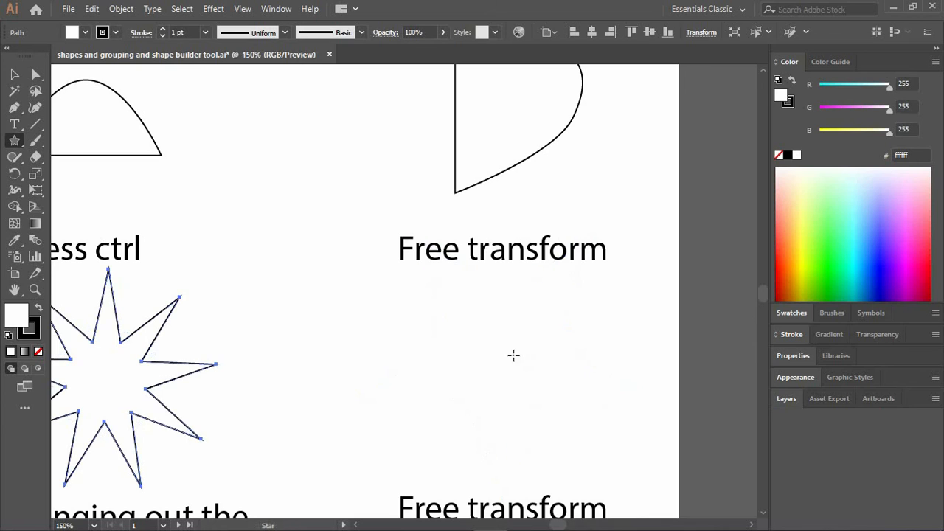
Try a five-pointed star with Radius 1 enlarged to 400 px and Radius 2 kept at 100 px, and undo it.
click(485, 359)
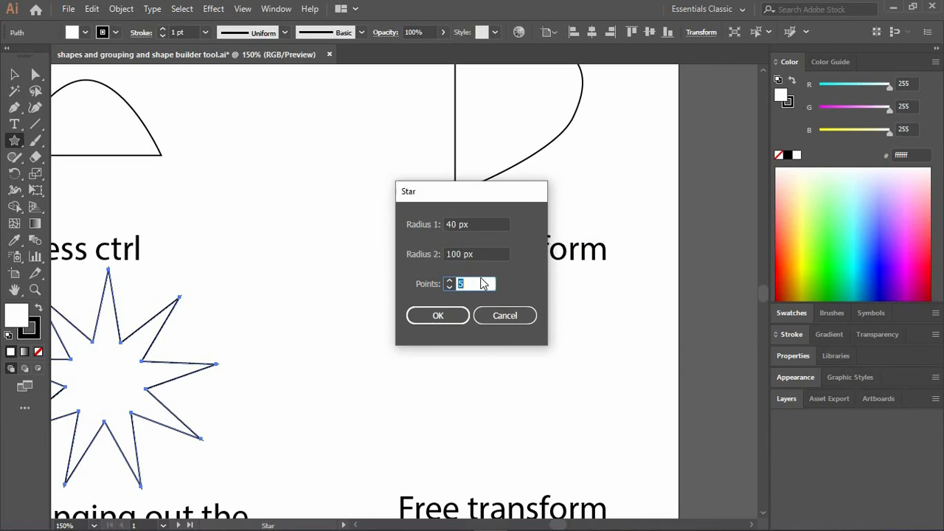
click(452, 224)
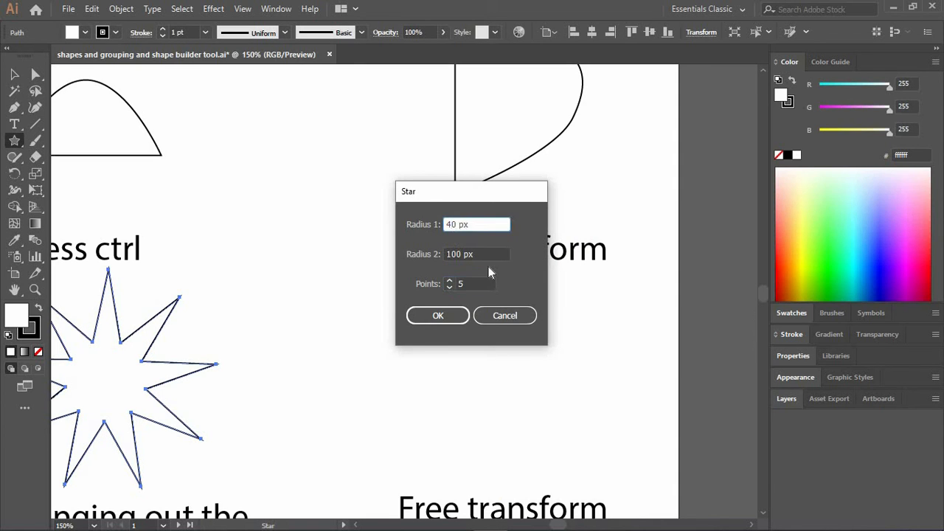
text(0)
click(452, 316)
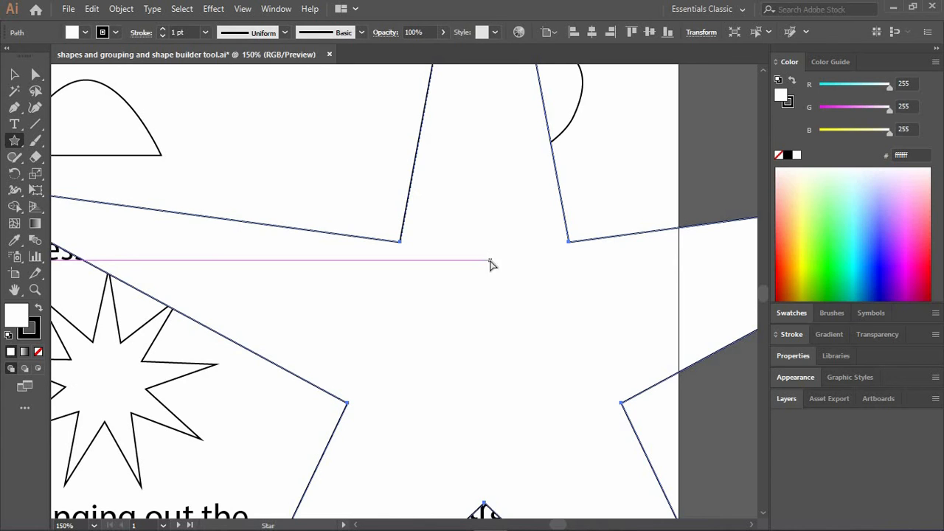
key(ctrl+z)
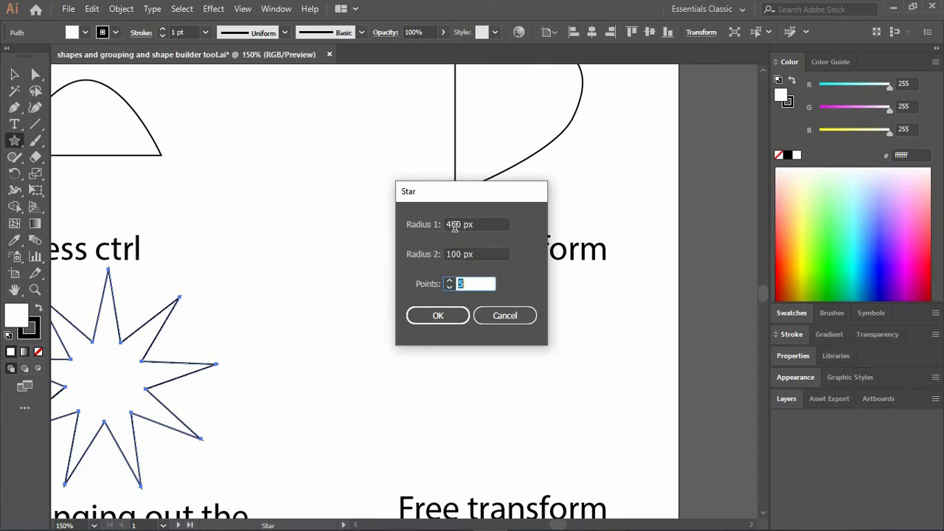
Try a five-pointed star with Radius 1 of 40 px and Radius 2 of 400 px, and undo it.
click(453, 224)
key(Down)
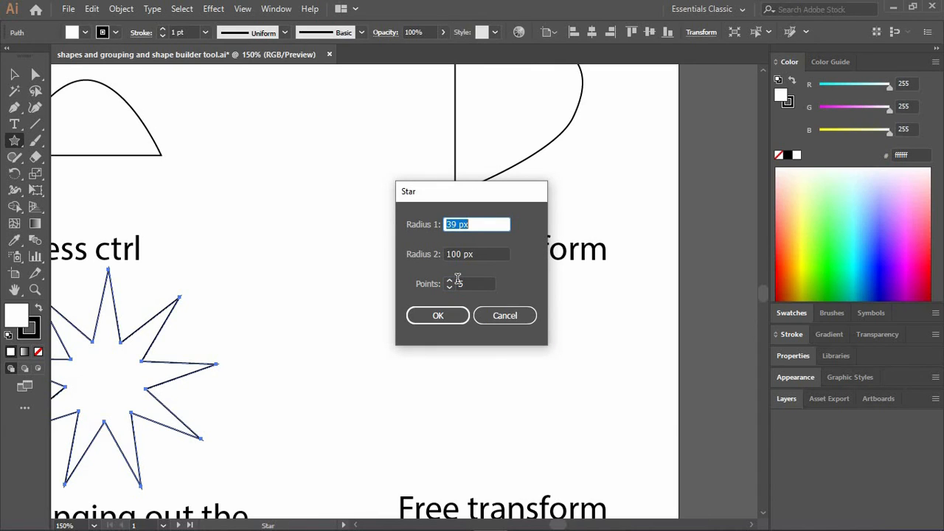
click(450, 256)
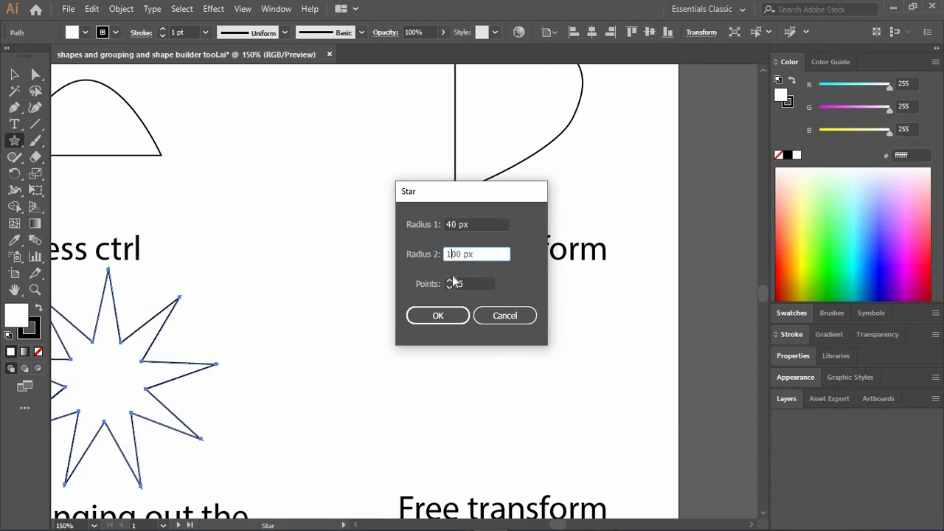
key(BackSpace)
text(4)
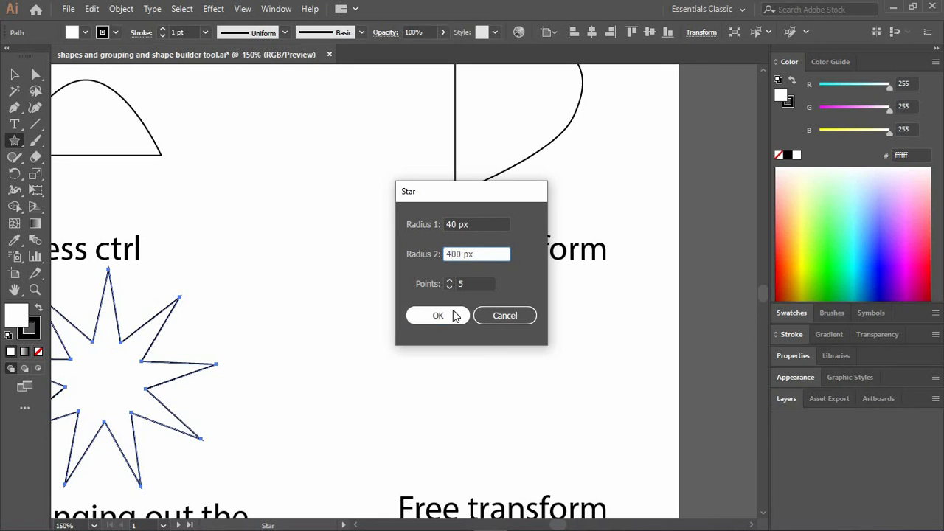
click(453, 310)
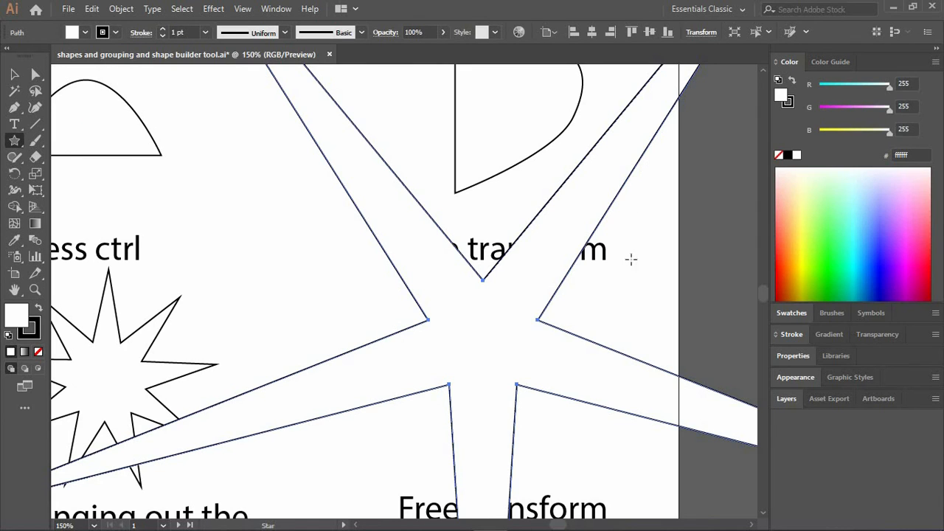
key(ctrl+z)
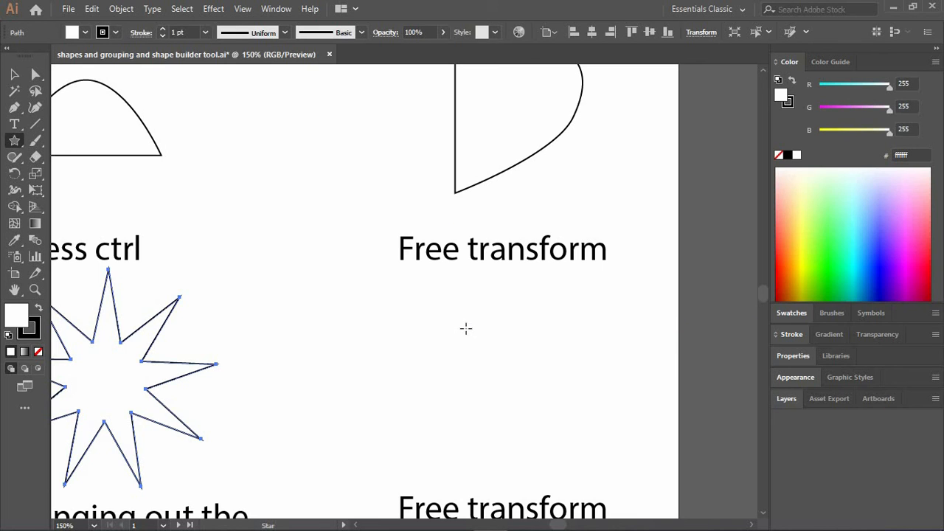
Draw a hexagon with horizontal upper and lower edges beneath the "Polygon tool" label, constraining its orientation.
scroll(466, 329, down, 5)
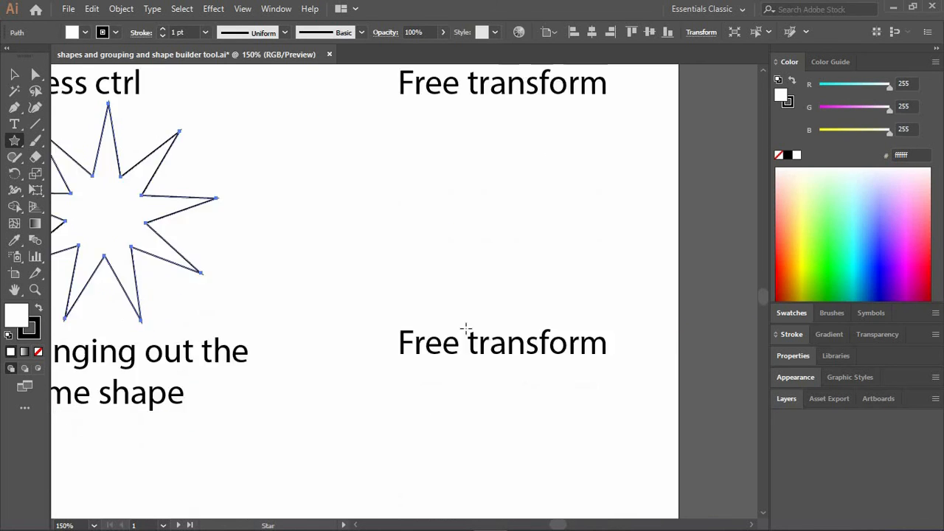
scroll(466, 330, left, 10)
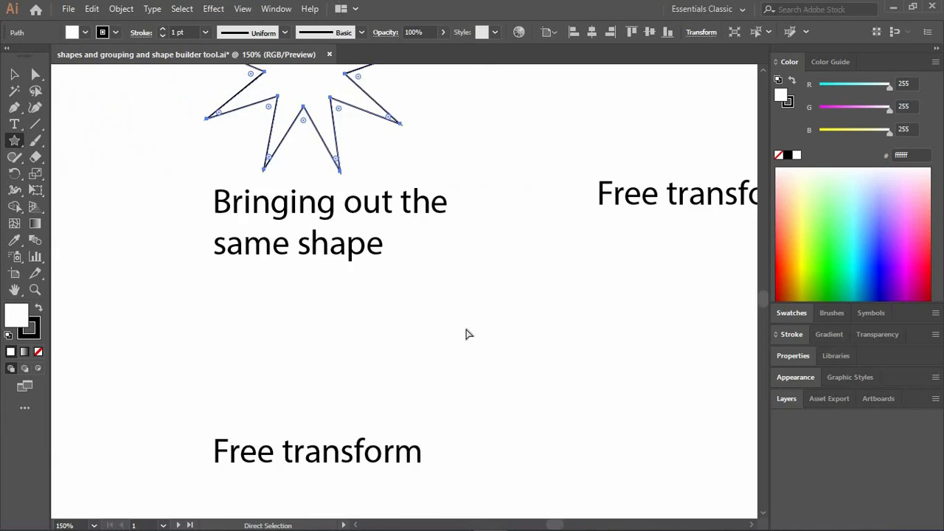
scroll(465, 332, left, 10)
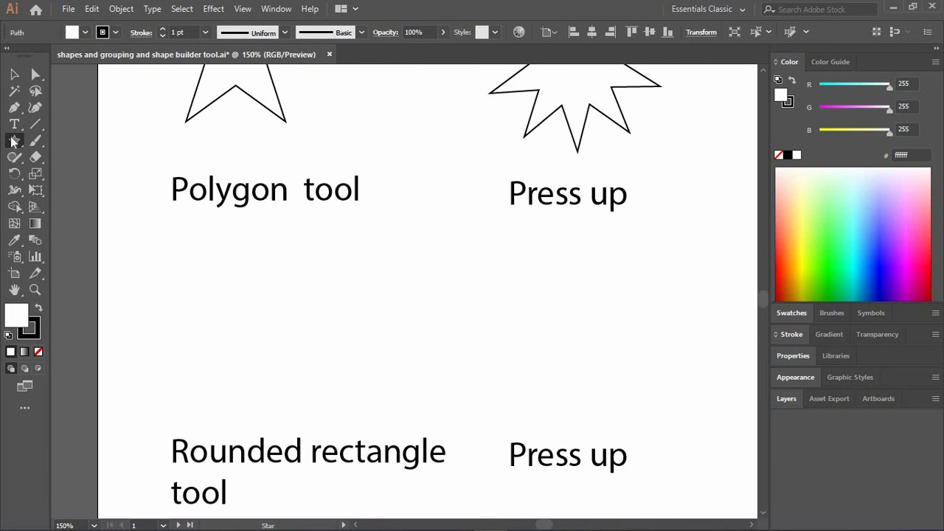
drag(13, 142, 106, 186)
drag(269, 314, 341, 307)
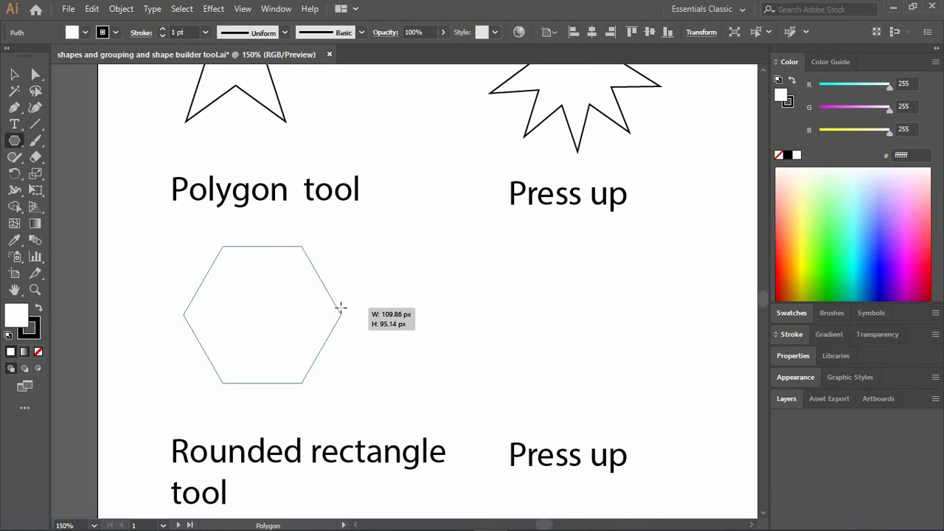
mouse_move(341, 307)
mouse_down()
mouse_move(350, 305)
mouse_move(276, 310)
mouse_move(346, 306)
mouse_move(291, 316)
mouse_move(354, 302)
mouse_move(315, 313)
mouse_move(349, 294)
mouse_move(342, 302)
mouse_move(369, 300)
mouse_move(369, 275)
mouse_move(369, 299)
mouse_move(262, 316)
mouse_up()
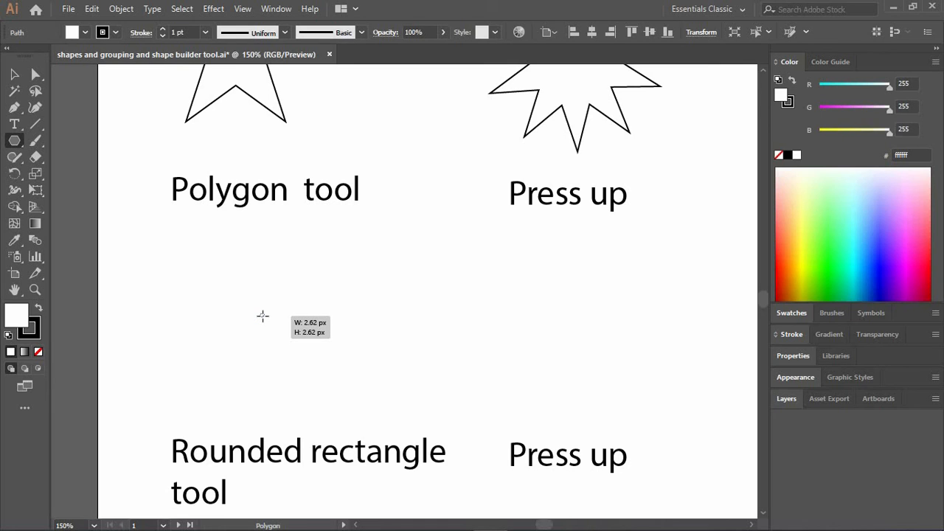
drag(284, 301, 325, 276)
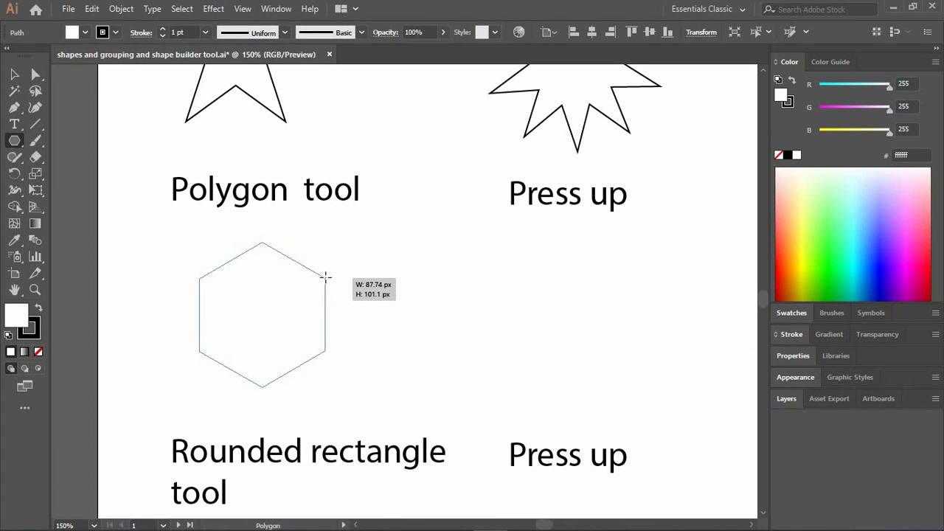
mouse_move(325, 276)
mouse_down()
mouse_move(369, 276)
mouse_move(349, 282)
mouse_move(325, 354)
mouse_move(234, 383)
mouse_move(370, 259)
mouse_move(310, 249)
mouse_move(340, 226)
mouse_move(358, 266)
mouse_move(368, 359)
mouse_move(272, 415)
mouse_move(169, 293)
mouse_move(321, 253)
mouse_move(352, 296)
mouse_move(335, 258)
mouse_move(344, 288)
mouse_move(325, 288)
mouse_move(358, 275)
mouse_move(338, 280)
mouse_up()
key(shift)
drag(246, 258, 243, 250)
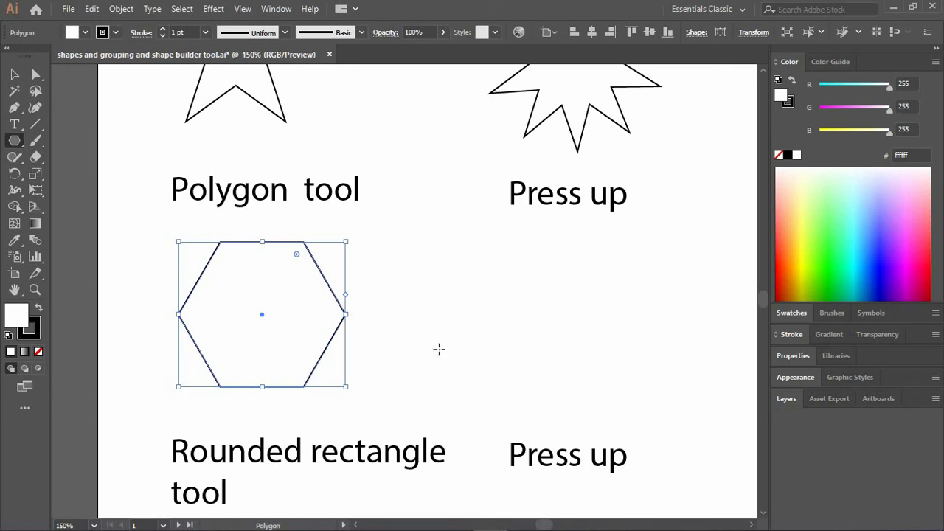
Draw an upright nine-sided polygon beneath the "Press up" label beside the hexagon, increasing the sides while drawing, and deselect it.
mouse_move(474, 336)
mouse_down()
mouse_move(550, 310)
mouse_move(538, 280)
mouse_move(381, 241)
mouse_move(544, 323)
mouse_move(421, 249)
mouse_move(497, 200)
mouse_move(415, 386)
mouse_move(470, 301)
mouse_move(526, 264)
mouse_move(518, 290)
mouse_move(525, 267)
mouse_up()
key(ctrl+z)
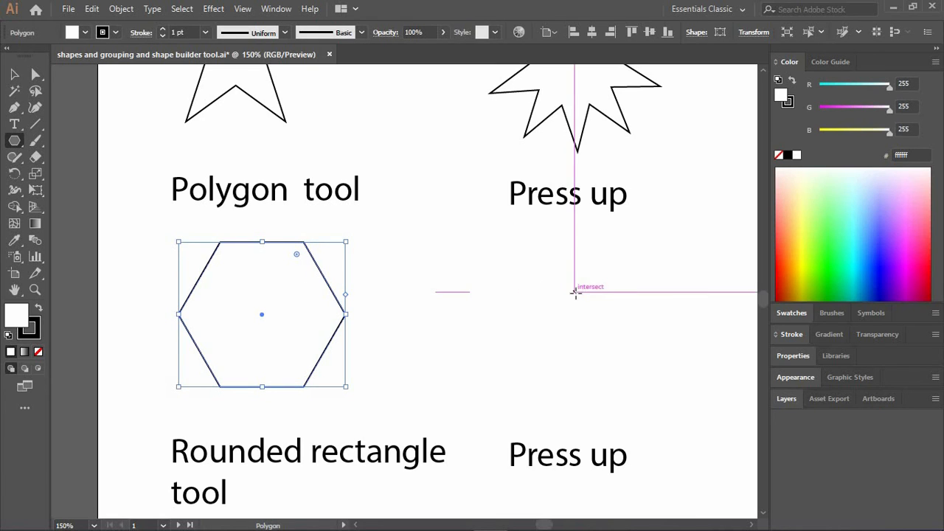
key(a)
scroll(575, 298, right, 8)
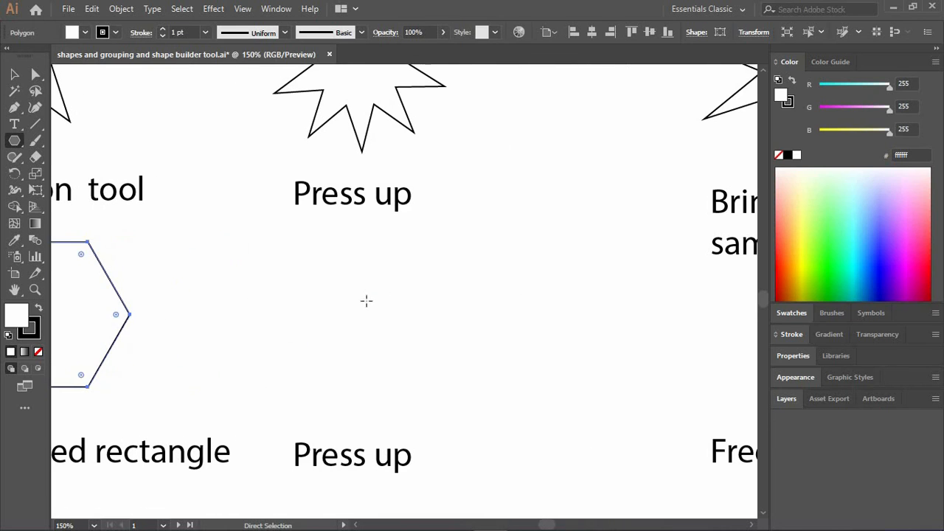
mouse_move(365, 303)
mouse_down()
mouse_move(442, 270)
mouse_move(436, 303)
mouse_move(479, 272)
mouse_move(415, 295)
mouse_up()
key(Up)
key(Up)
key(Up)
key(Up)
key(Down)
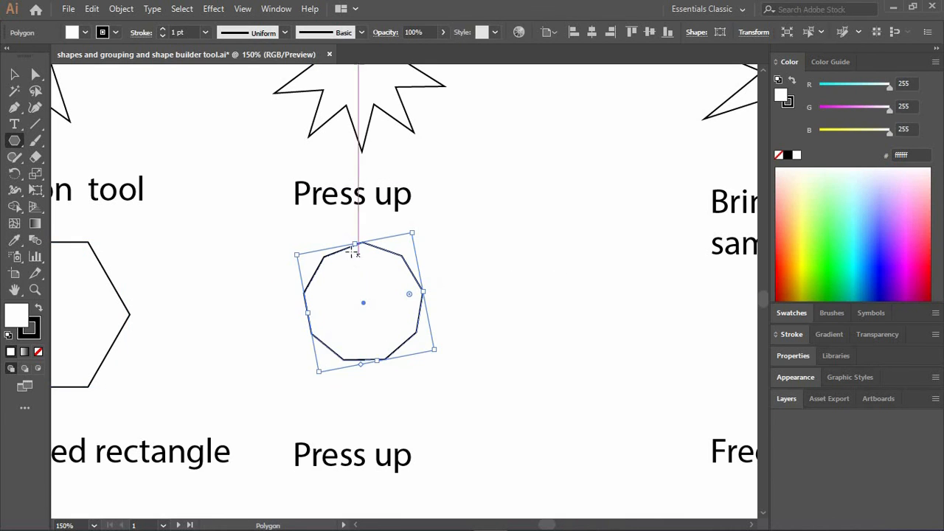
key(ctrl+shift+a)
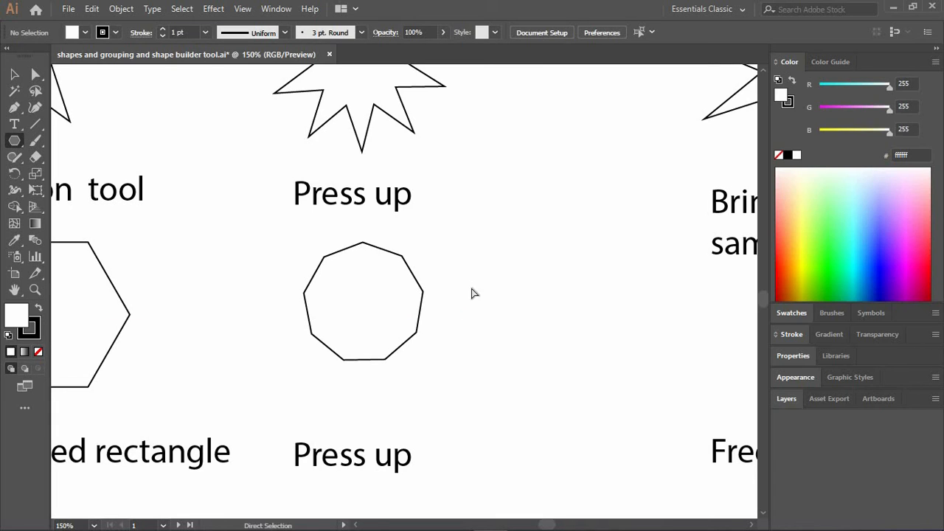
Draw a triangle pointing right beside the nine-sided polygon, reducing the number of sides to three while drawing.
mouse_move(476, 323)
mouse_down()
mouse_move(580, 253)
mouse_move(507, 289)
mouse_move(565, 267)
mouse_move(533, 226)
mouse_move(559, 225)
mouse_move(597, 257)
mouse_move(583, 371)
mouse_move(591, 290)
mouse_move(586, 331)
mouse_move(571, 315)
mouse_move(550, 321)
mouse_up()
key(Down)
key(Down)
key(Down)
key(Down)
key(Down)
key(Down)
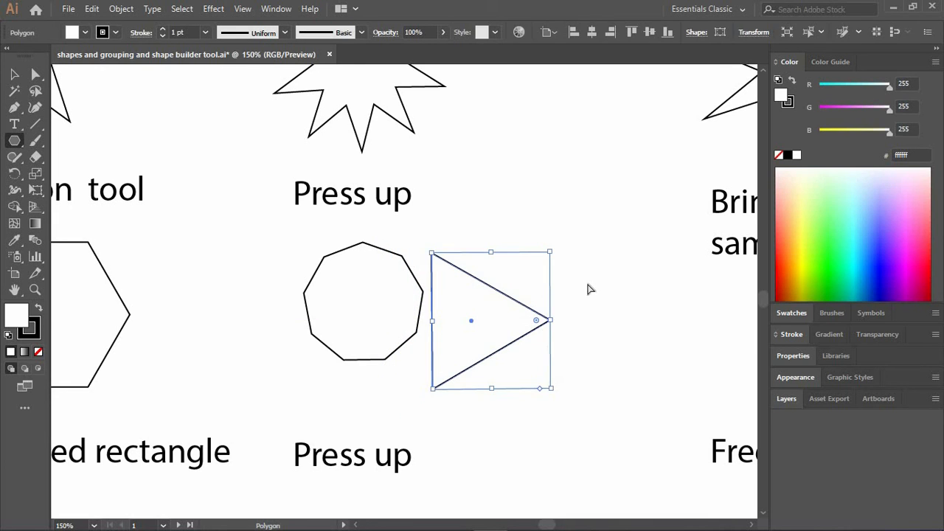
Draw a triangle pointing right beneath the "Bringing out the same shape" label, varying the number of sides while drawing, and deselect it.
key(ctrl+shift+a)
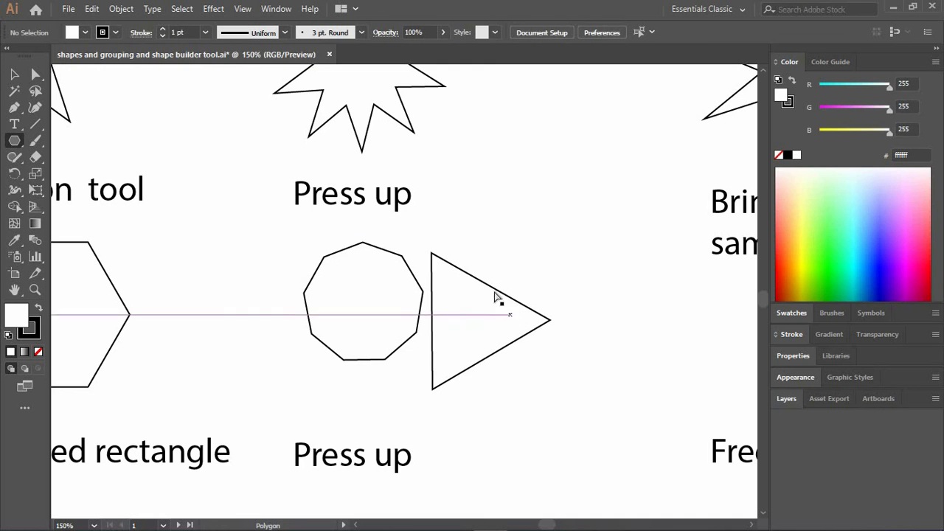
scroll(495, 296, right, 1)
scroll(495, 296, right, 10)
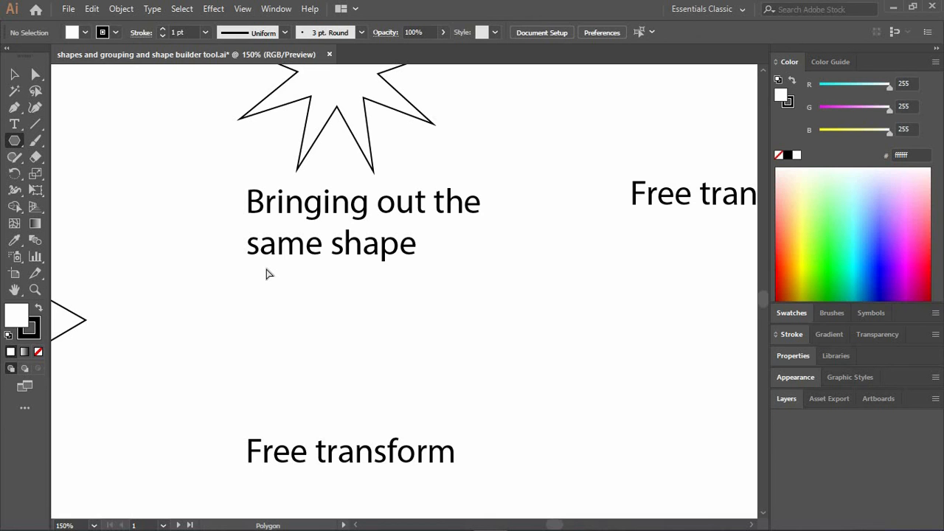
scroll(268, 273, left, 6)
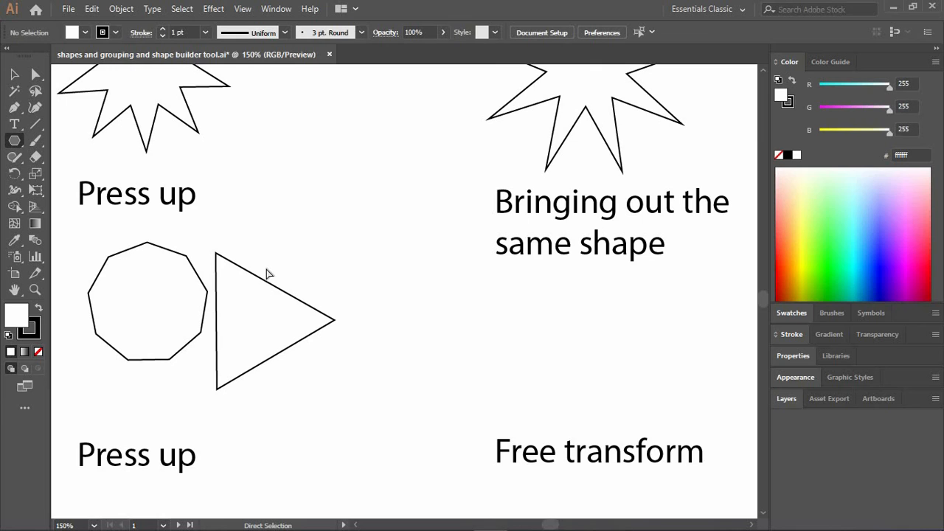
scroll(268, 274, right, 5)
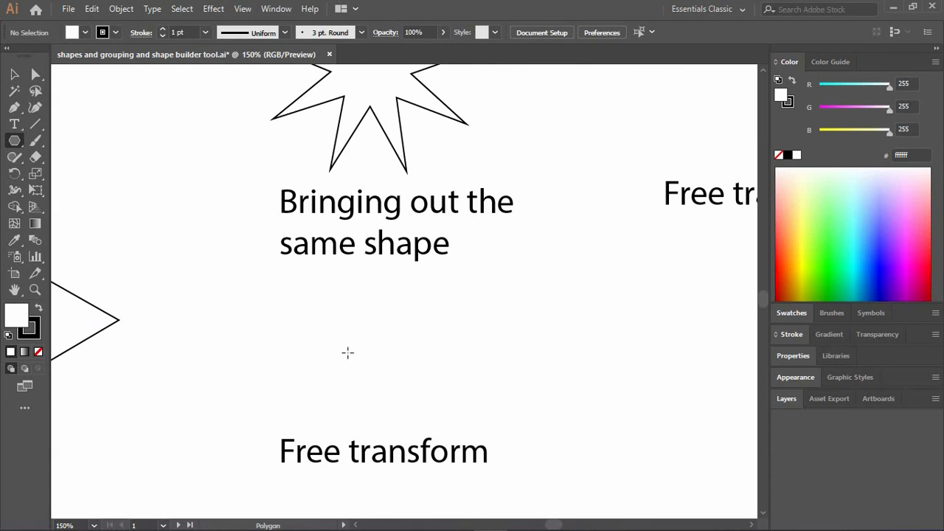
drag(364, 351, 442, 316)
key(Up)
key(Up)
key(Up)
key(Up)
key(Up)
key(Up)
key(Up)
key(Up)
key(Up)
key(Up)
key(Up)
key(Up)
key(Up)
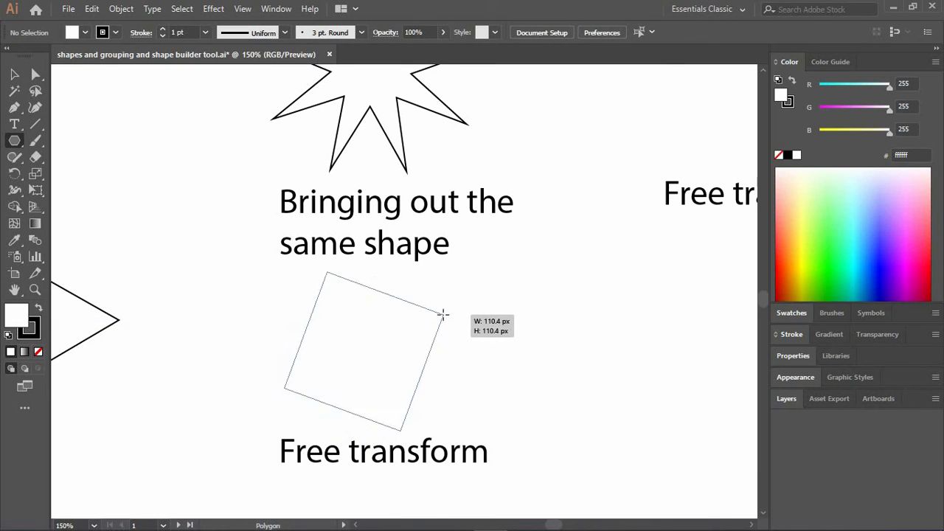
drag(447, 304, 448, 347)
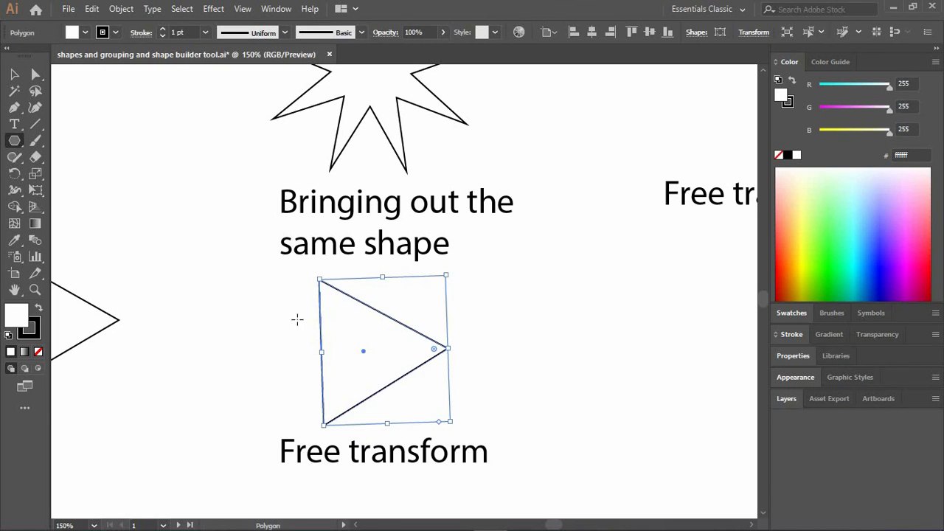
ctrl+click(253, 332)
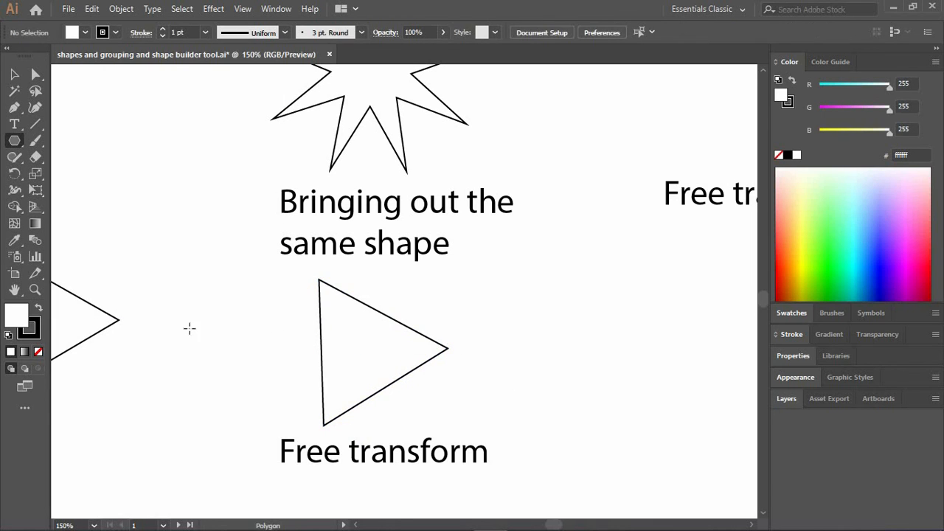
Delete the earlier triangle that sits beside the nine-sided polygon.
ctrl+click(91, 303)
key(Delete)
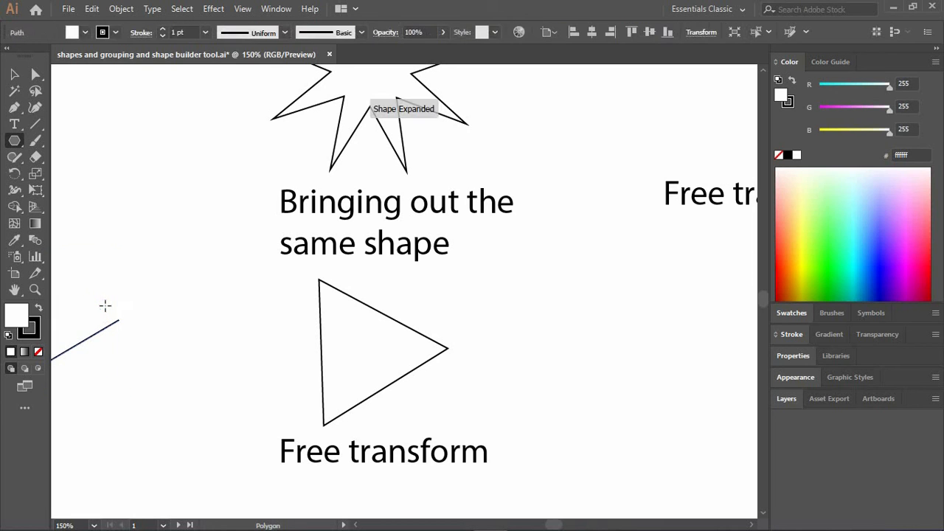
key(Delete)
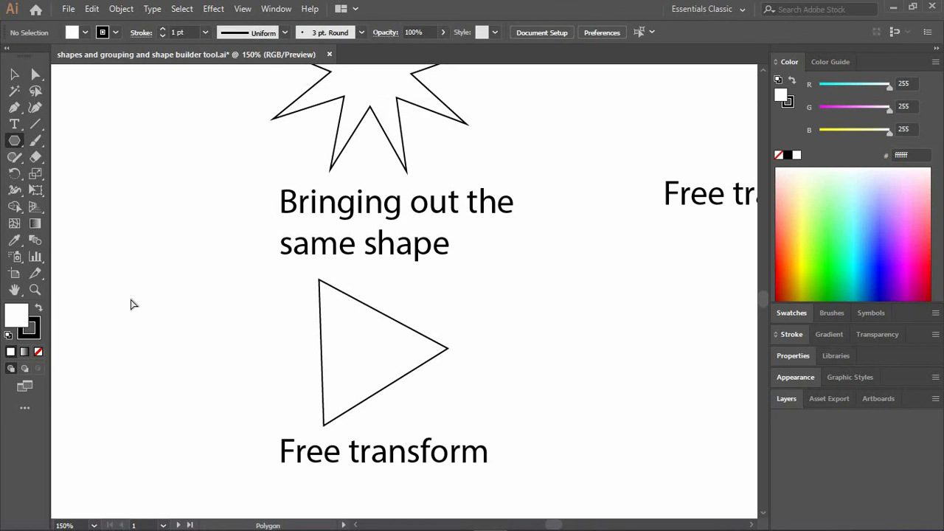
Draw a small hexagon next to the triangle beneath "Bringing out the same shape", increasing the sides to six while drawing, and deselect it.
scroll(133, 305, right, 5)
scroll(134, 305, right, 5)
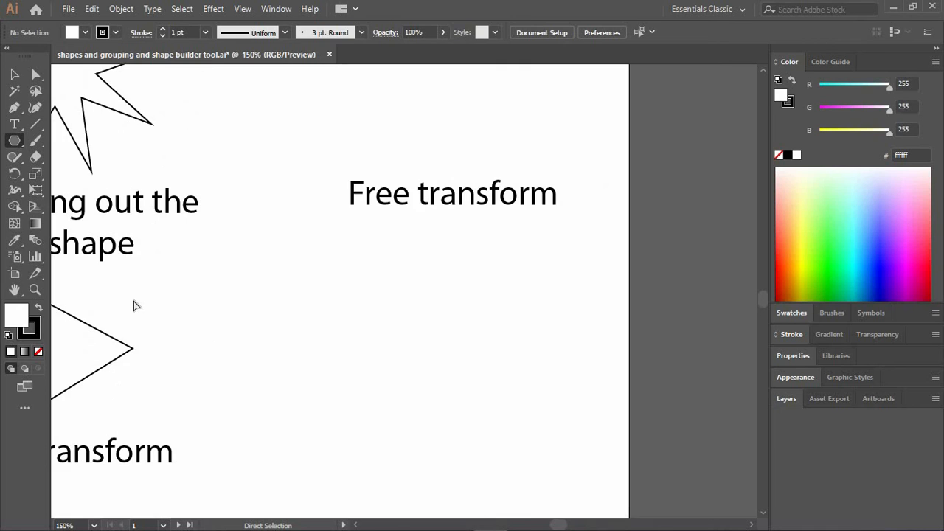
scroll(134, 306, left, 5)
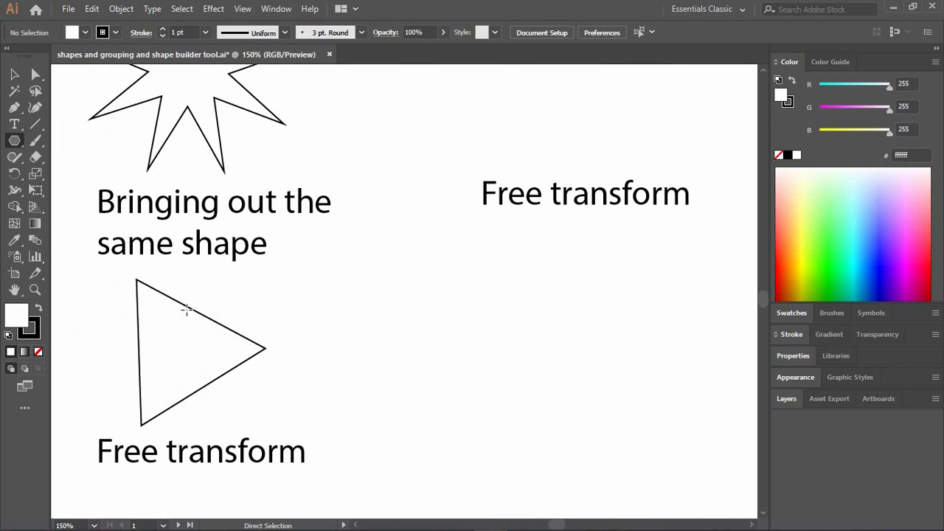
mouse_move(327, 344)
mouse_down()
mouse_move(405, 337)
mouse_move(372, 342)
mouse_move(381, 346)
mouse_up()
key(Up)
key(Up)
key(Up)
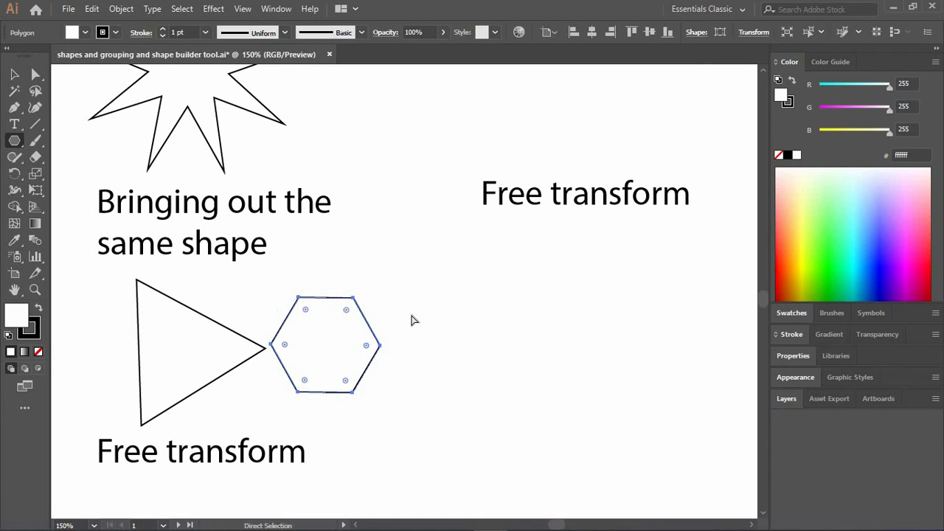
ctrl+click(411, 320)
Try a six-sided polygon with a radius of 30 px beneath the upper "Free transform" label, and delete it.
scroll(483, 320, right, 3)
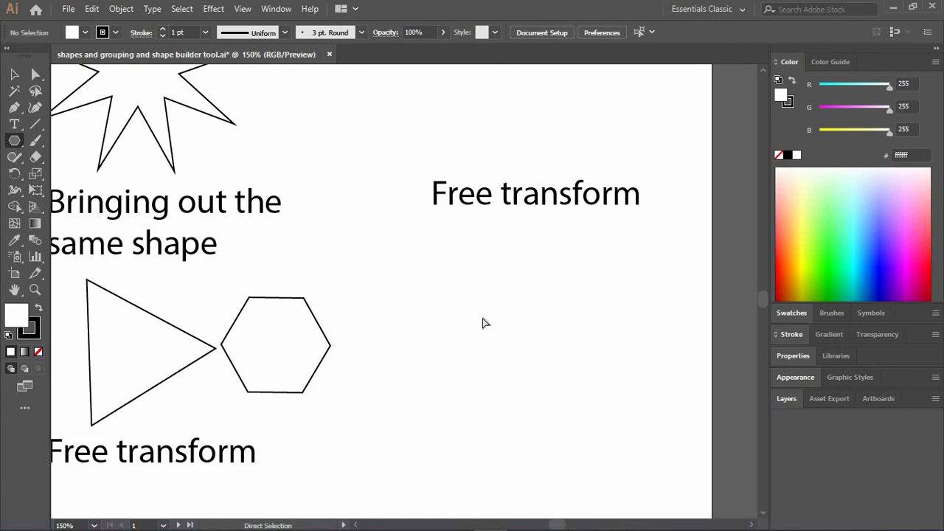
click(483, 319)
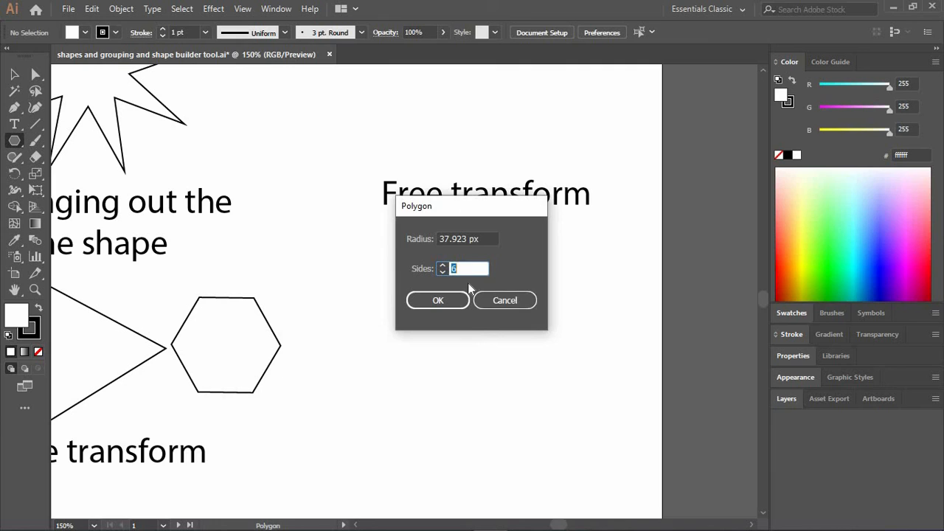
click(453, 239)
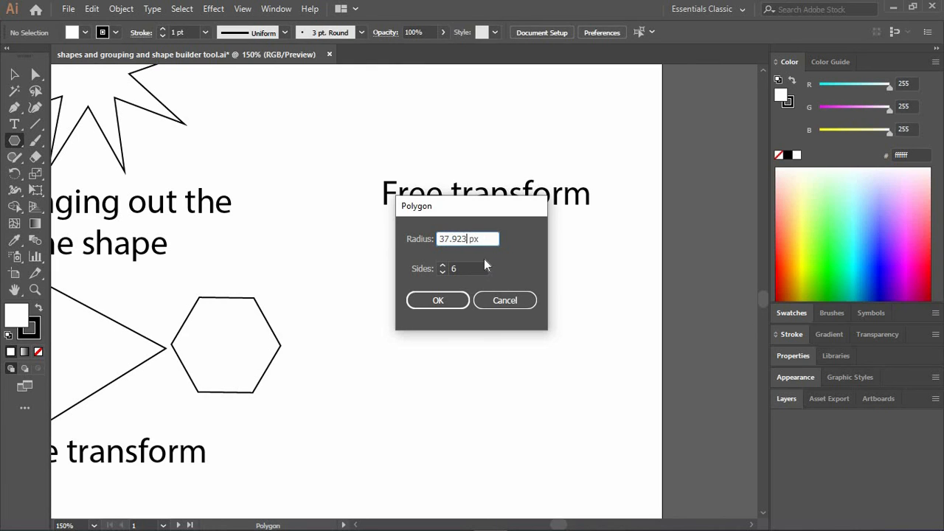
key(BackSpace)
key(BackSpace)
key(BackSpace)
key(BackSpace)
key(BackSpace)
key(BackSpace)
text(0)
click(439, 301)
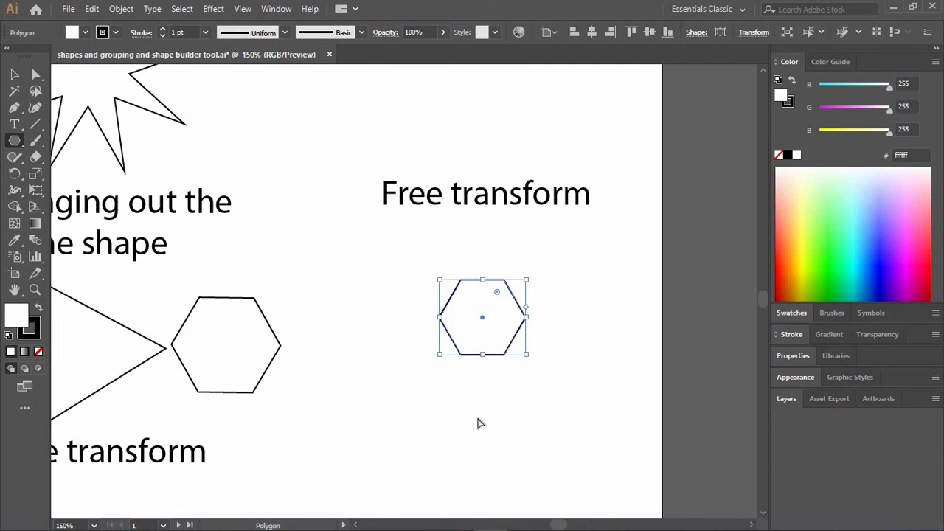
key(Delete)
Try a six-sided polygon with a radius of 300 px beneath the upper "Free transform" label, and undo it.
click(501, 313)
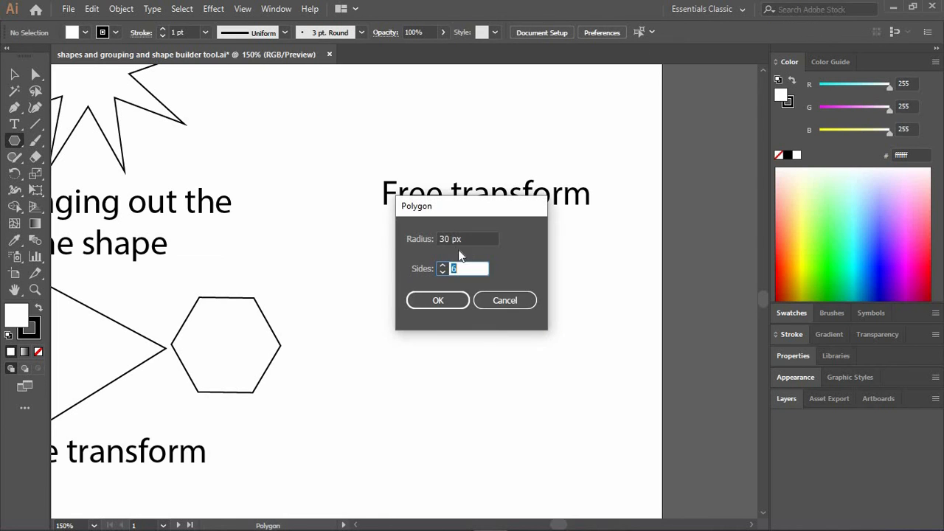
text(300)
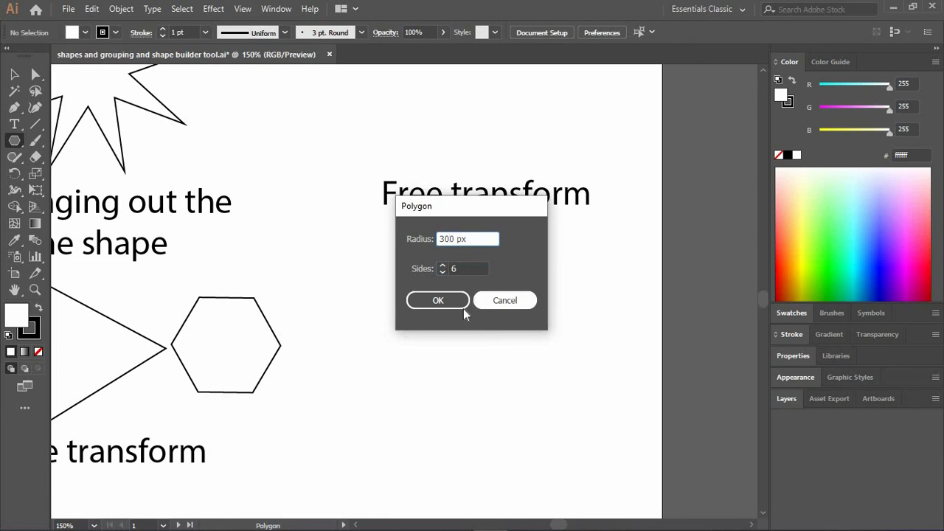
click(463, 309)
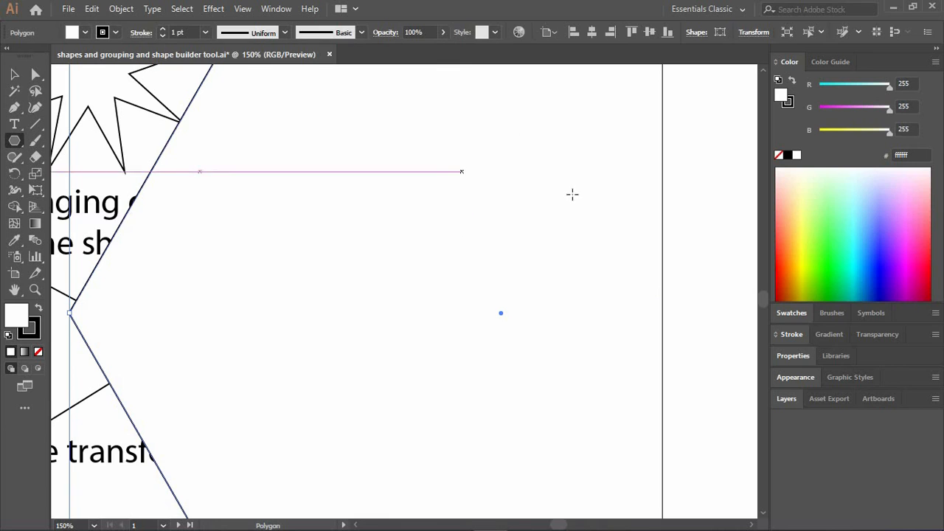
key(ctrl+z)
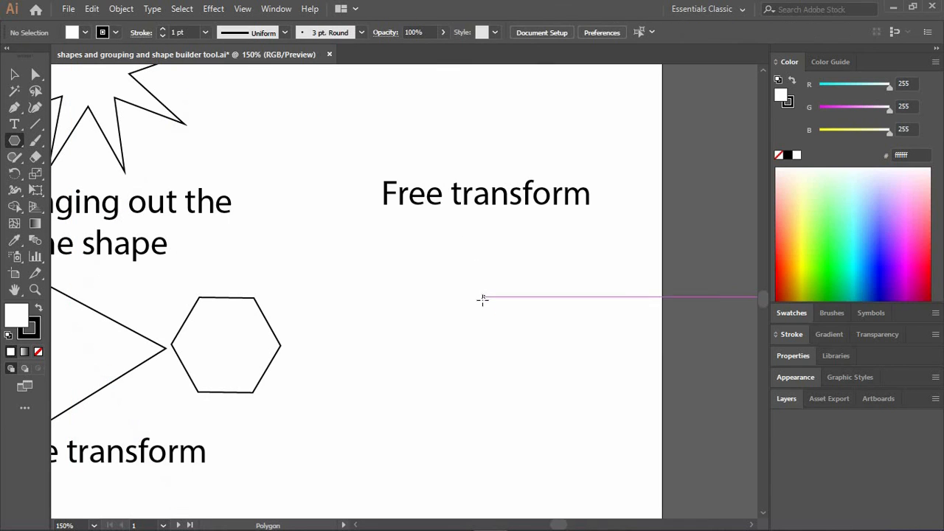
Create a six-sided polygon with a radius of 100 px beneath the upper "Free transform" label and move it down clear of the text.
click(476, 334)
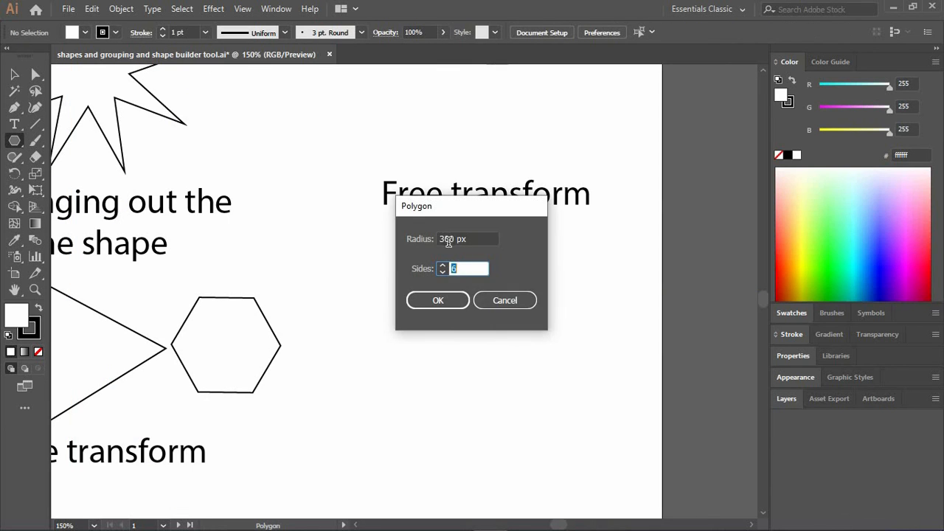
key(BackSpace)
text(10)
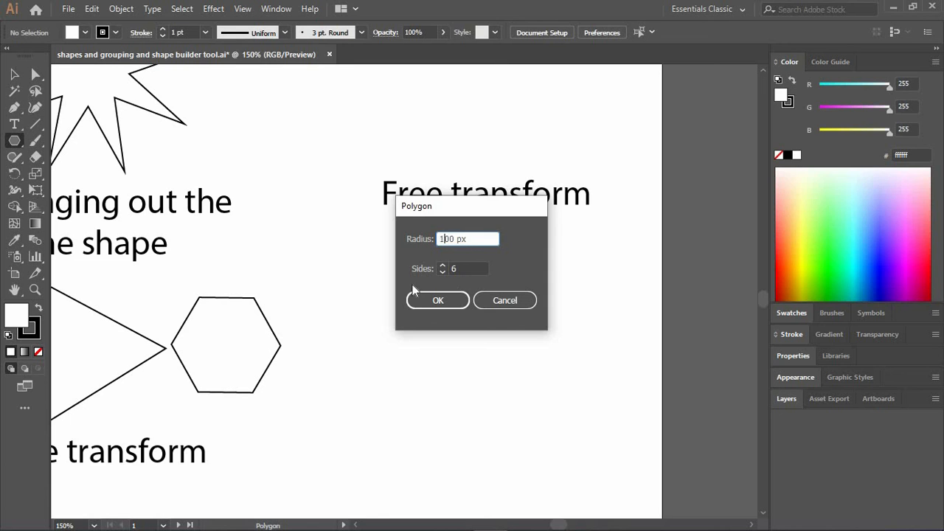
click(429, 305)
key(a)
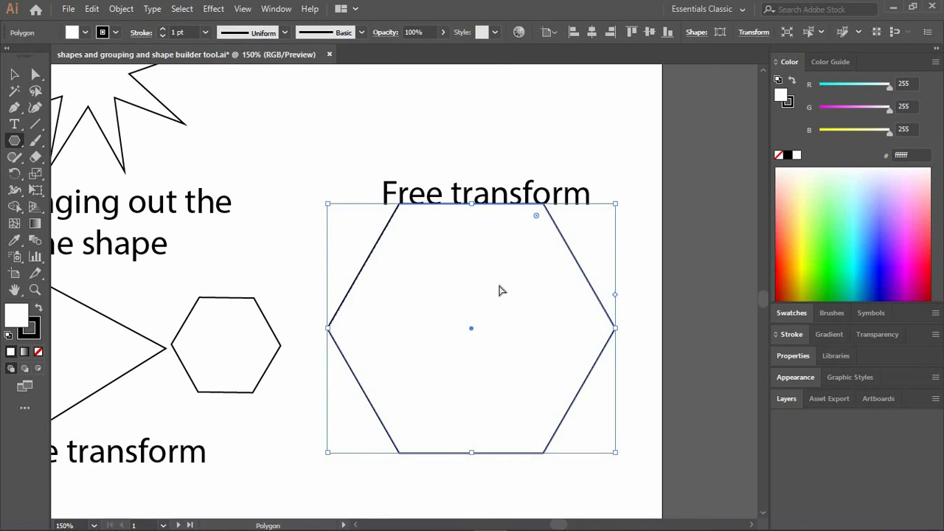
drag(499, 295, 503, 307)
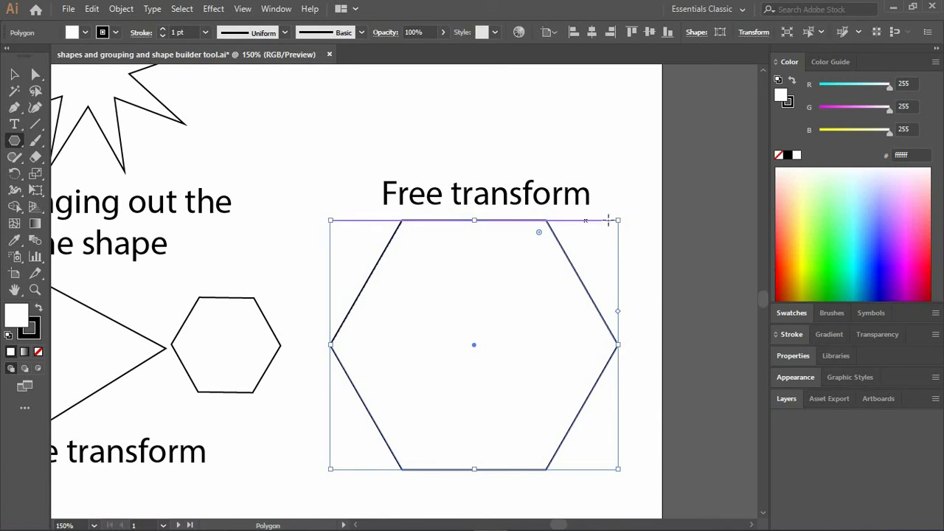
Scale the new hexagon down proportionally in two stages and recentre it beneath the "Free transform" label.
drag(617, 217, 579, 255)
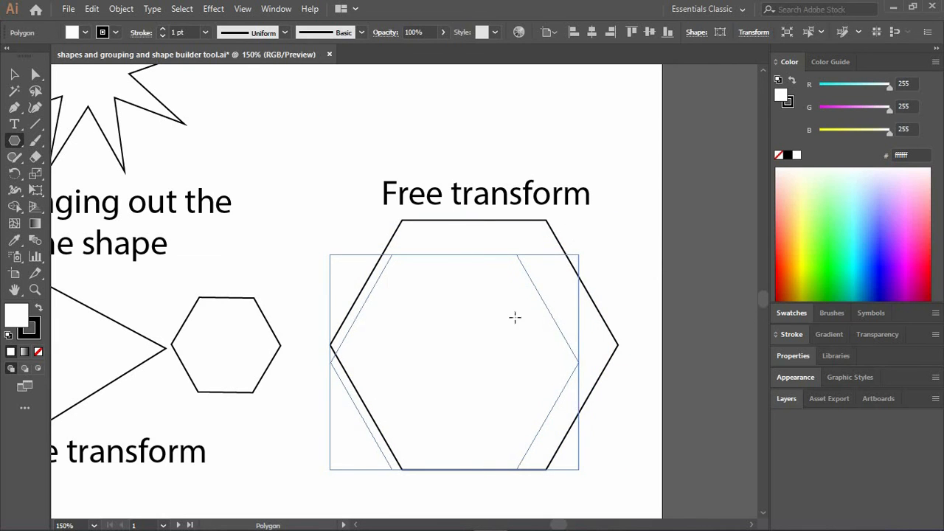
drag(491, 336, 526, 285)
key(ctrl+z)
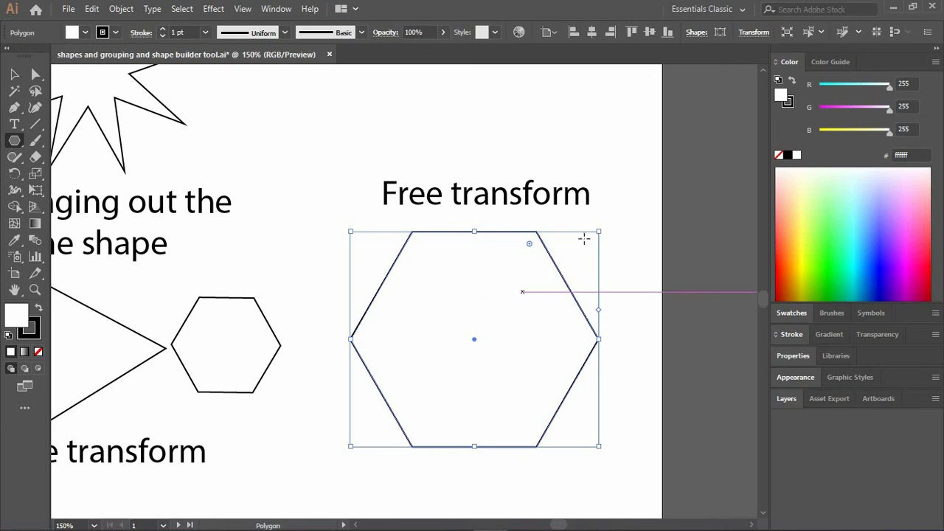
drag(599, 233, 524, 281)
drag(463, 338, 506, 288)
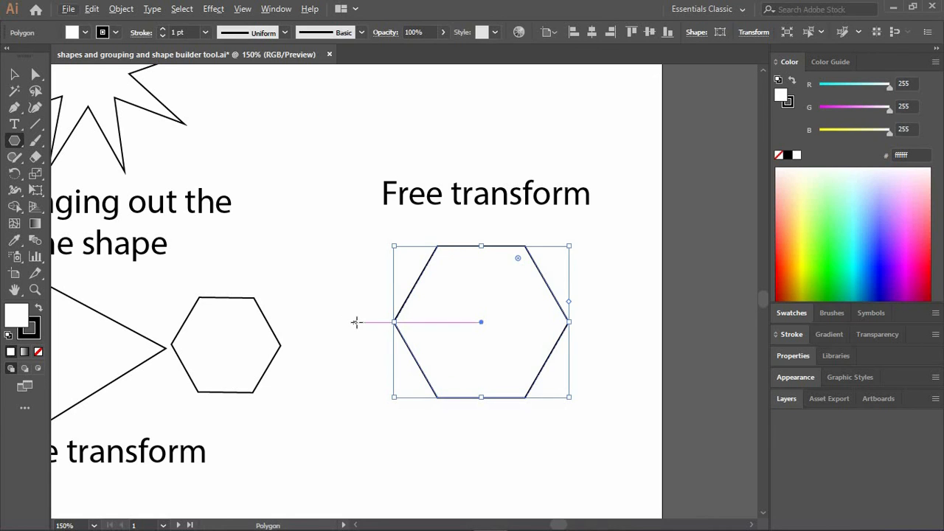
Draw a wide rounded rectangle beneath the "Rounded rectangle tool" label with the Rounded Rectangle tool, and deselect it.
scroll(358, 320, down, 2)
scroll(367, 309, down, 2)
scroll(355, 326, down, 2)
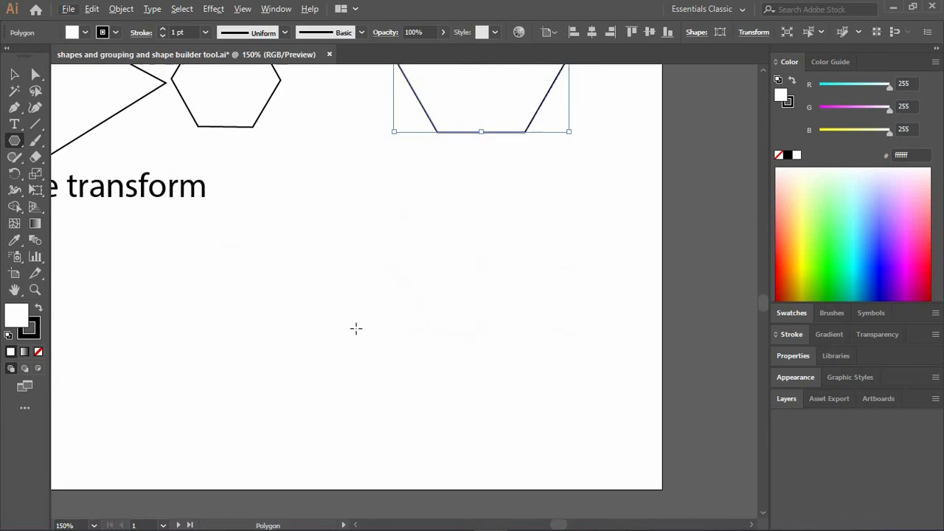
scroll(357, 333, left, 5)
scroll(356, 334, left, 10)
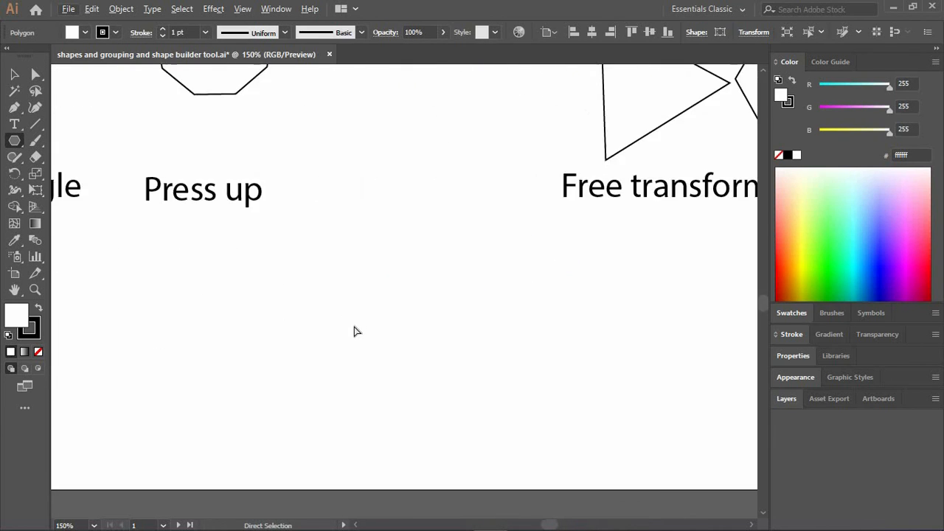
scroll(352, 331, right, 5)
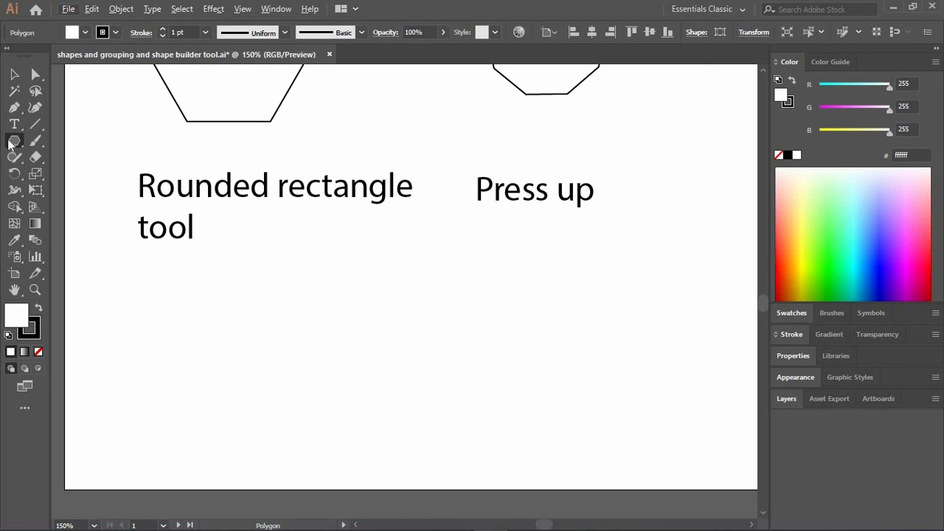
click(13, 143)
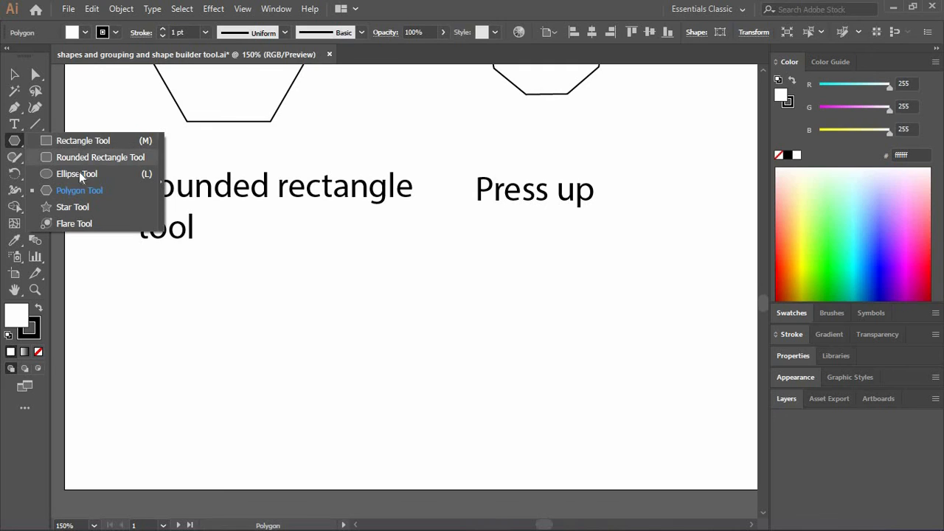
click(85, 158)
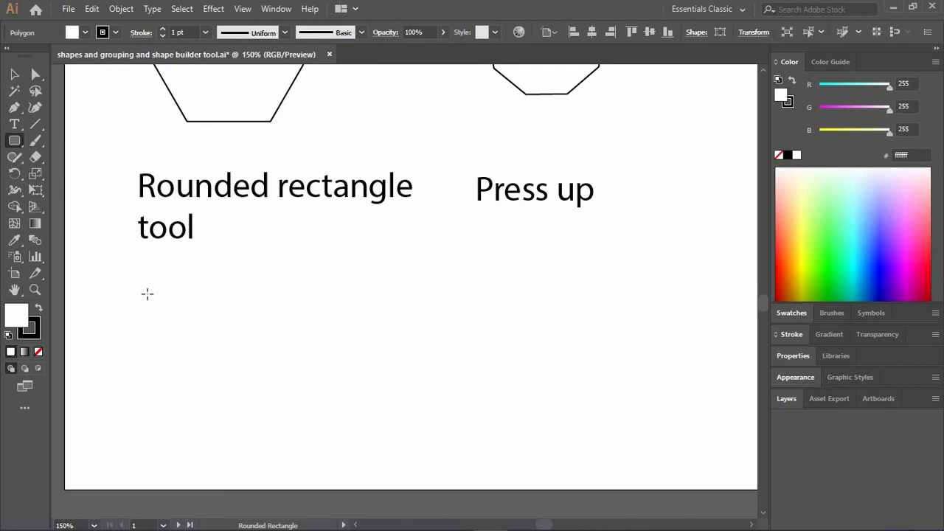
drag(146, 295, 386, 394)
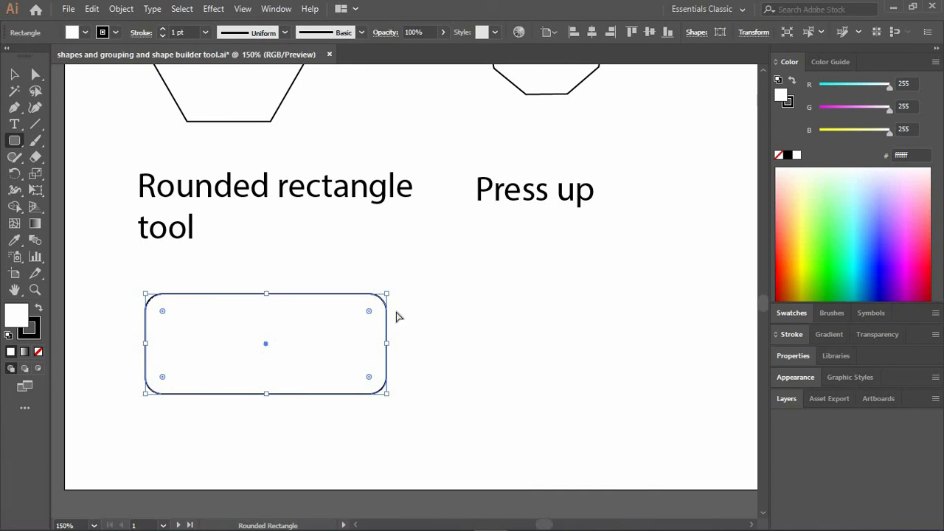
ctrl+click(398, 317)
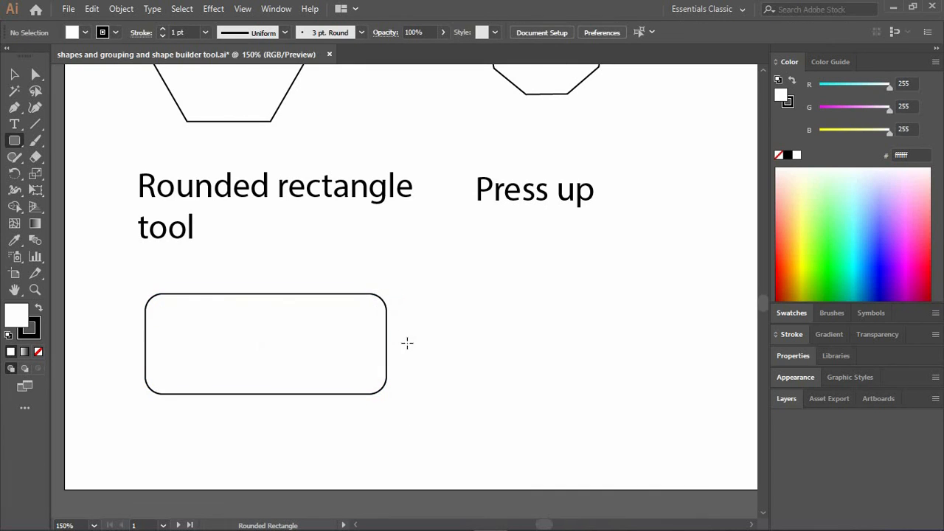
drag(473, 318, 515, 317)
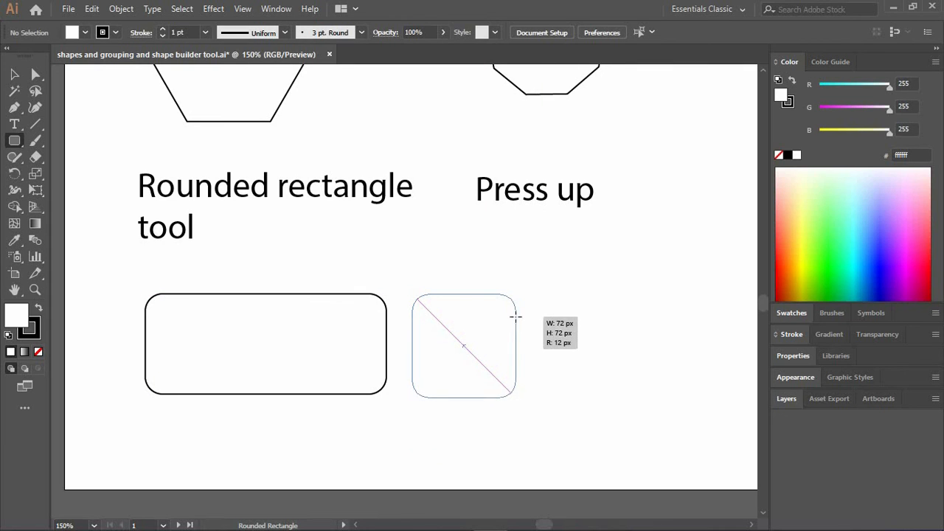
drag(567, 334, 566, 338)
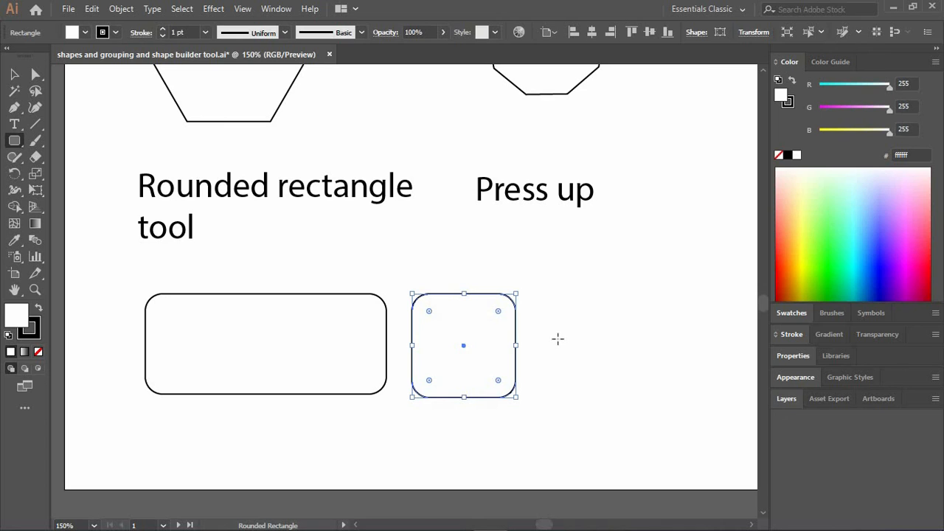
key(Delete)
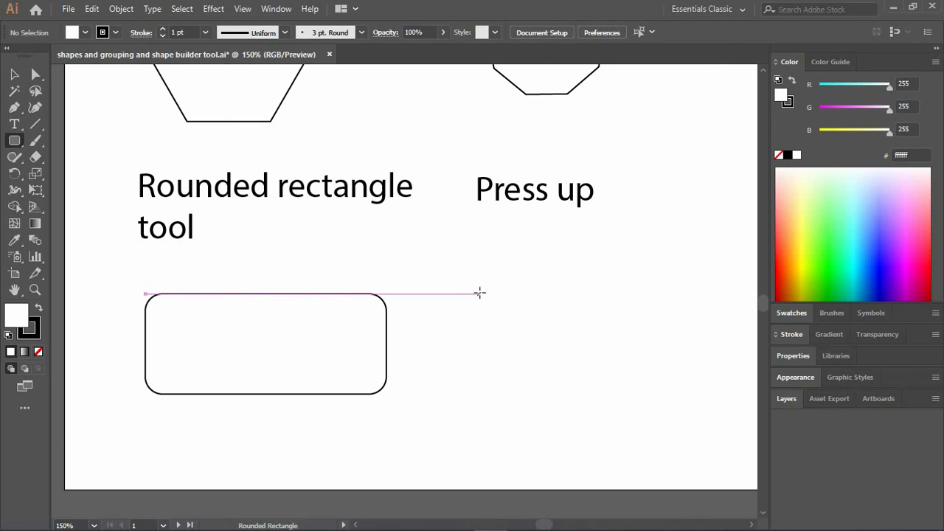
Draw a rounded rectangle about 89 by 70 px with a 21 px corner radius beneath the lower "Press up" label, and deselect it.
drag(480, 293, 618, 398)
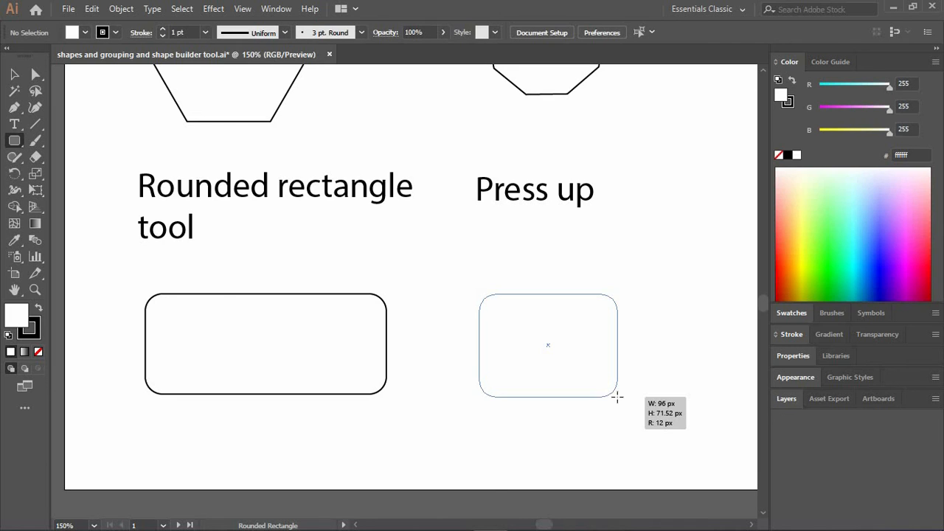
drag(617, 398, 598, 397)
key(Up)
key(Up)
key(Up)
key(Up)
key(Up)
key(Up)
key(Up)
key(Up)
key(Up)
key(Up)
key(Up)
key(Up)
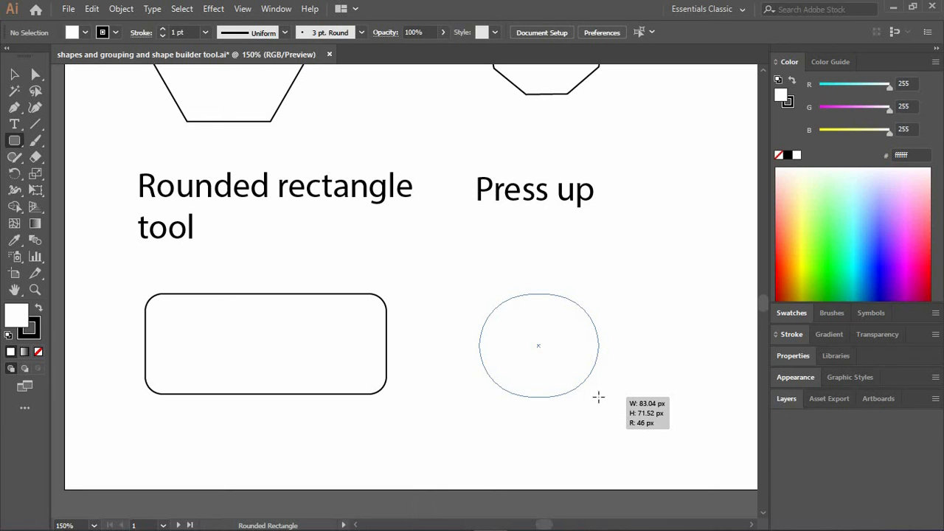
mouse_move(598, 397)
mouse_down()
mouse_move(555, 410)
mouse_move(601, 384)
mouse_move(574, 408)
mouse_move(597, 407)
mouse_move(576, 391)
mouse_move(590, 401)
mouse_move(563, 327)
mouse_move(580, 411)
mouse_move(592, 376)
mouse_move(567, 378)
mouse_move(607, 393)
mouse_up()
key(Down)
key(Down)
key(Down)
key(Down)
key(Down)
key(Down)
key(Down)
key(Down)
key(Up)
key(Up)
key(Up)
key(Up)
key(Up)
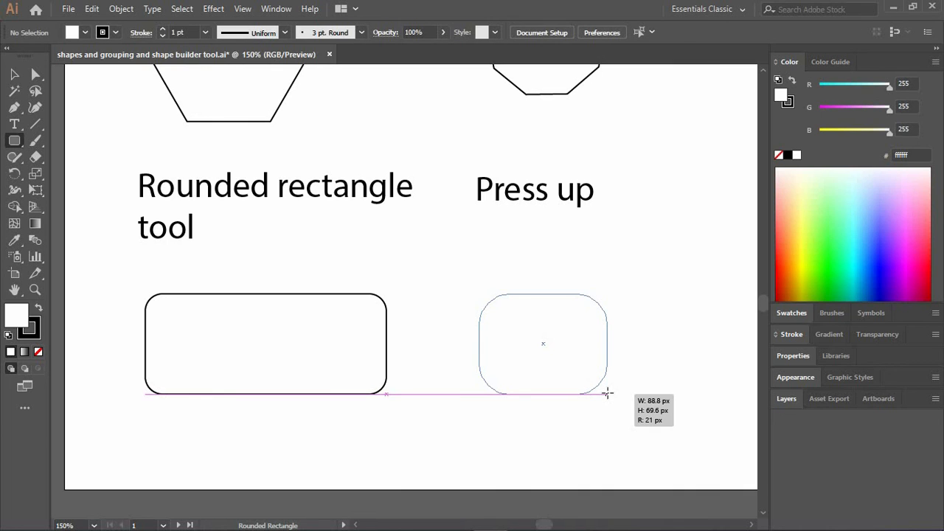
drag(604, 363, 606, 393)
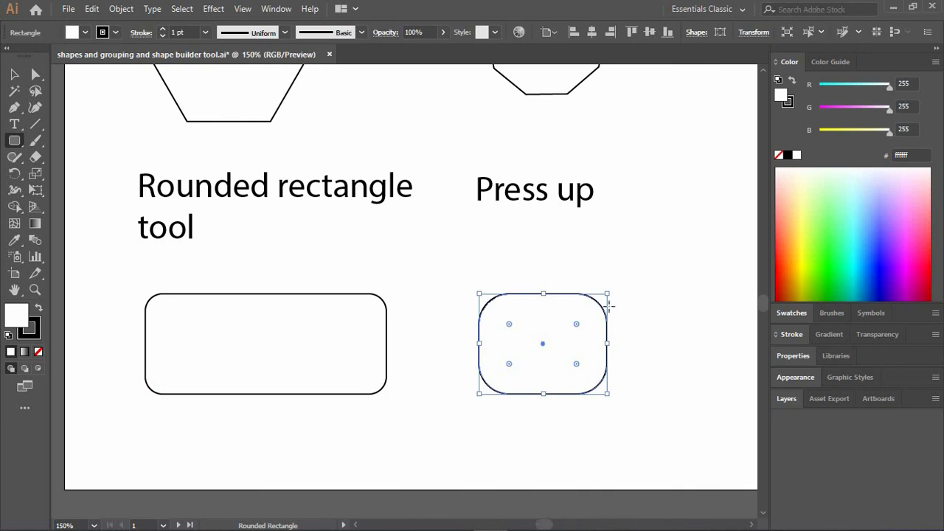
click(612, 328)
Draw a rounded square overlapping the shape beneath "Press up", increasing its corner radius until it forms a circle.
click(514, 293)
drag(519, 239, 641, 361)
key(Up)
key(Up)
key(Up)
key(Up)
key(Up)
key(Up)
key(Up)
key(Up)
key(Up)
key(Up)
key(Up)
key(Up)
key(Up)
key(Up)
key(Up)
key(Up)
key(Up)
key(Up)
key(Up)
key(Up)
key(Up)
key(Up)
key(Up)
key(Up)
key(Up)
key(Up)
key(Up)
key(Up)
key(Up)
key(Up)
key(Up)
key(Up)
key(Up)
key(Up)
key(Up)
key(Up)
key(Up)
key(Up)
key(Up)
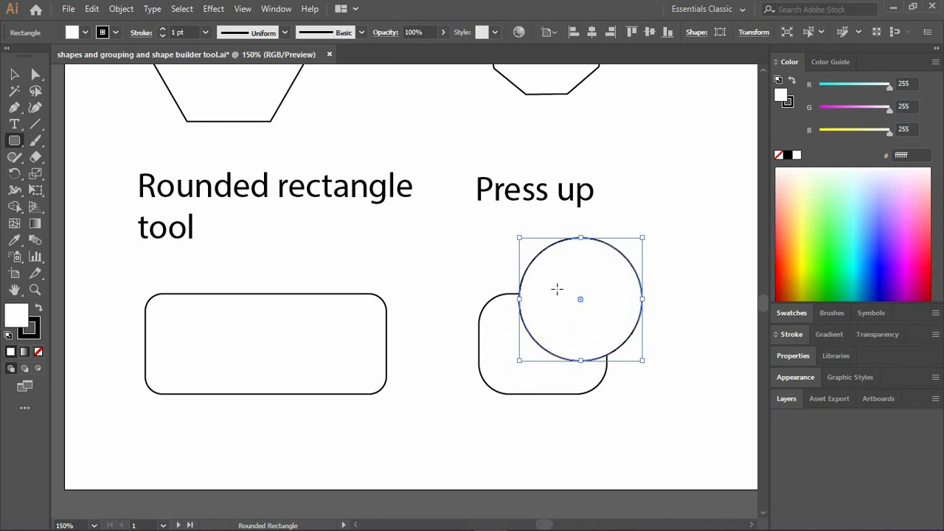
Draw another rectangle over the circle, reducing its corner radius until the corners are square.
drag(551, 371, 612, 391)
key(Down)
key(Down)
key(Down)
key(Down)
key(Down)
key(Down)
key(Down)
key(Down)
key(Down)
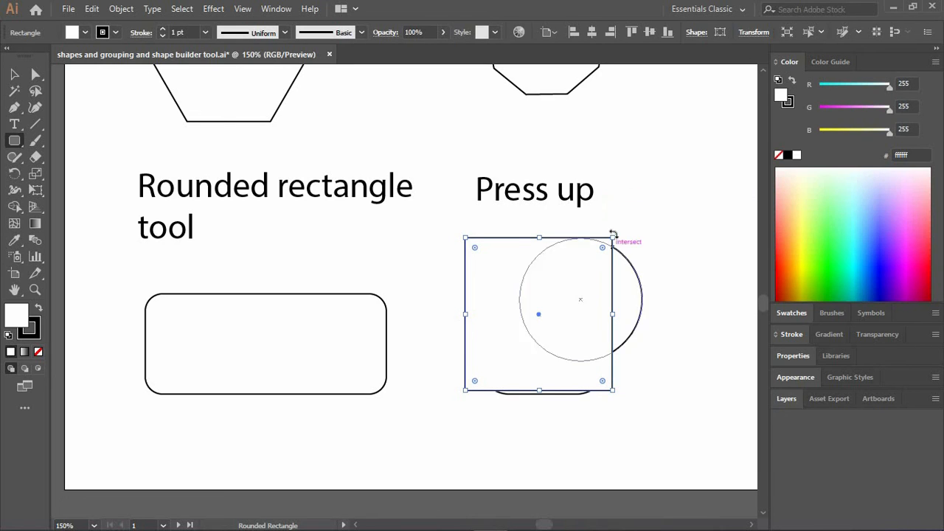
Delete the trial circle and the square-cornered rectangle beneath the lower "Press up" label.
ctrl+click(628, 294)
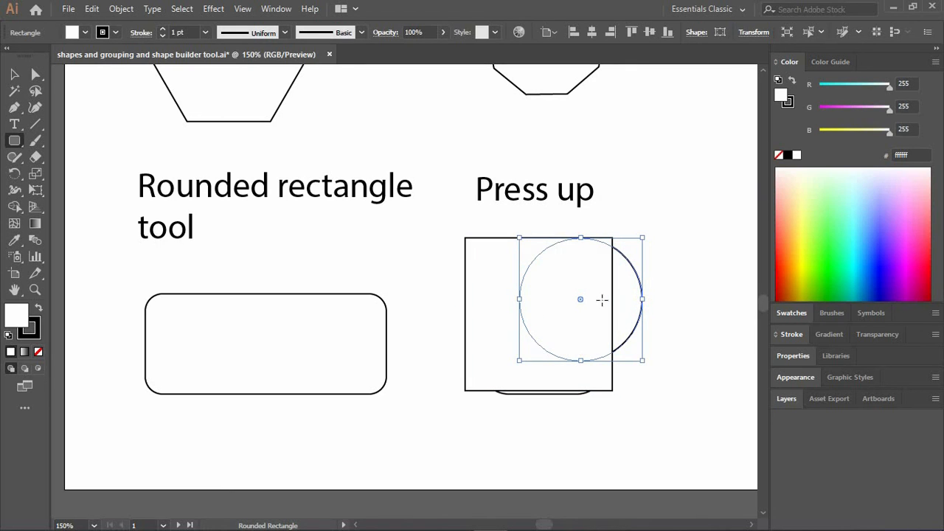
scroll(603, 299, up, 5)
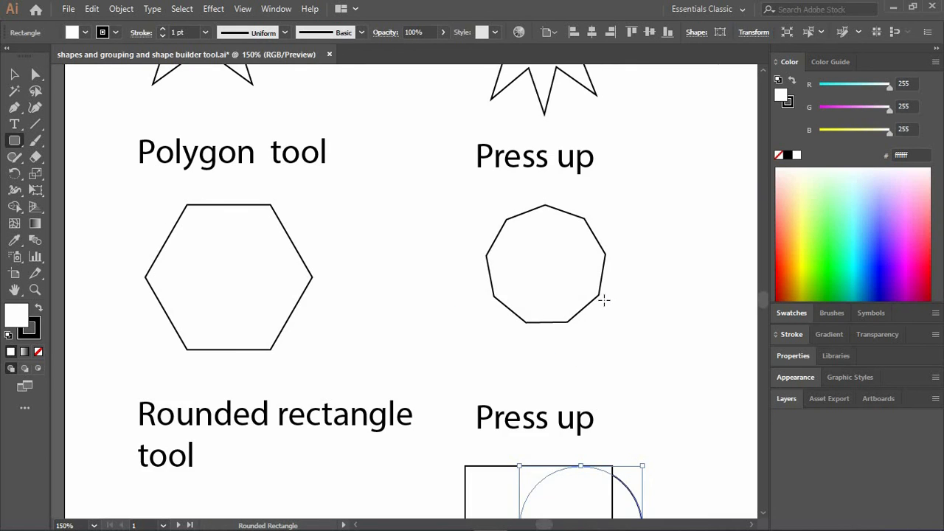
scroll(607, 300, down, 5)
key(Delete)
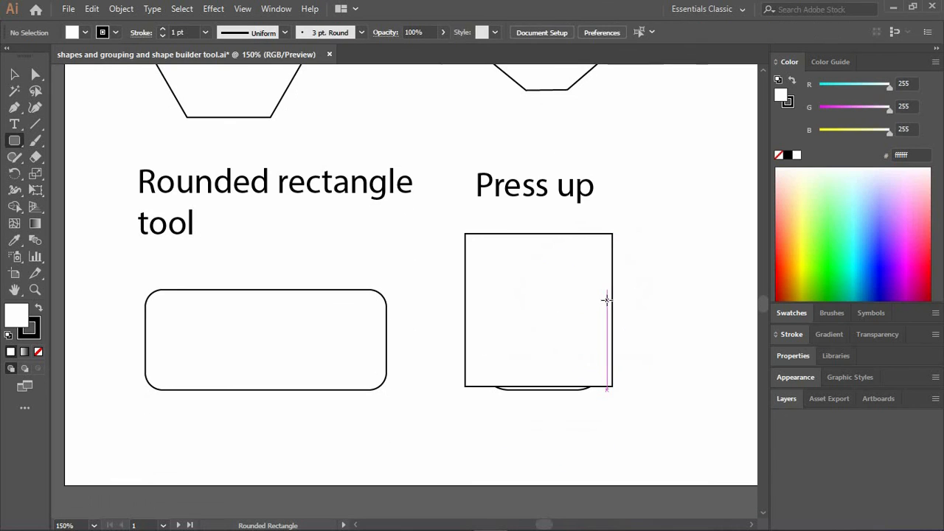
drag(599, 322, 598, 321)
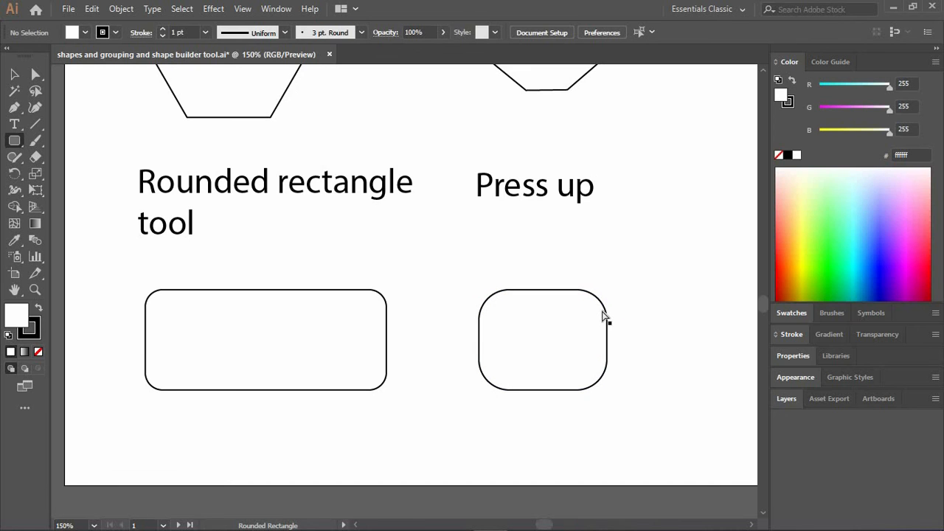
Draw a rounded rectangle about 118 by 67 px with a 14 px corner radius beneath the lower "Free transform" label.
scroll(602, 312, right, 5)
scroll(601, 313, right, 5)
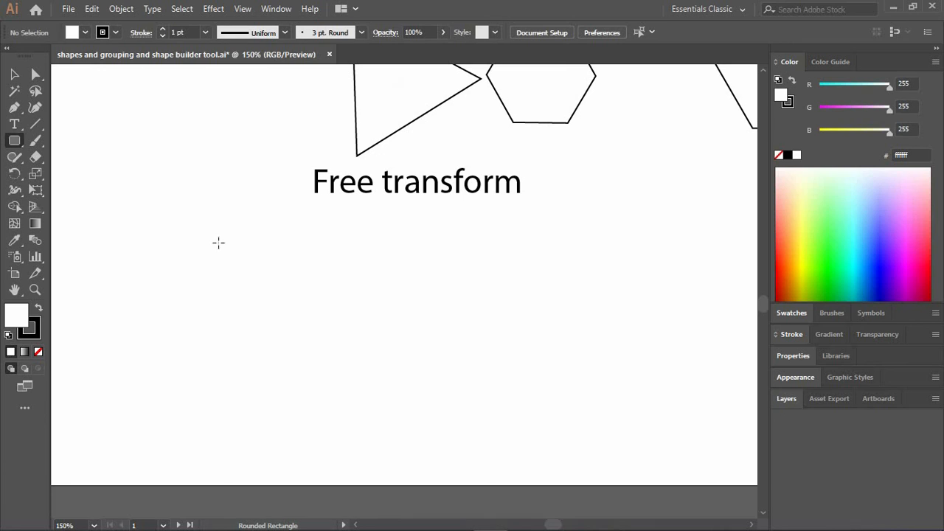
drag(210, 247, 380, 342)
key(Up)
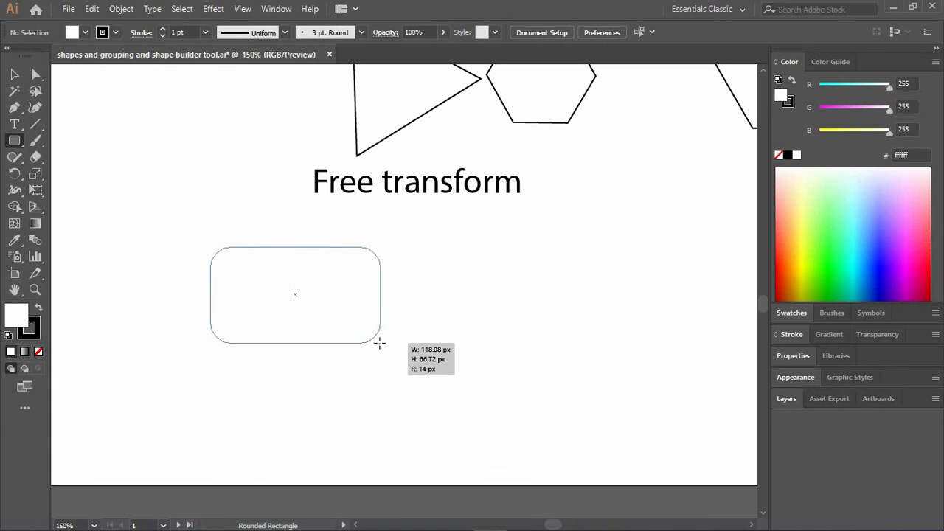
Try reshaping the rounded rectangle by moving one upper and one lower anchor point with Direct Selection, and delete the shape.
click(34, 76)
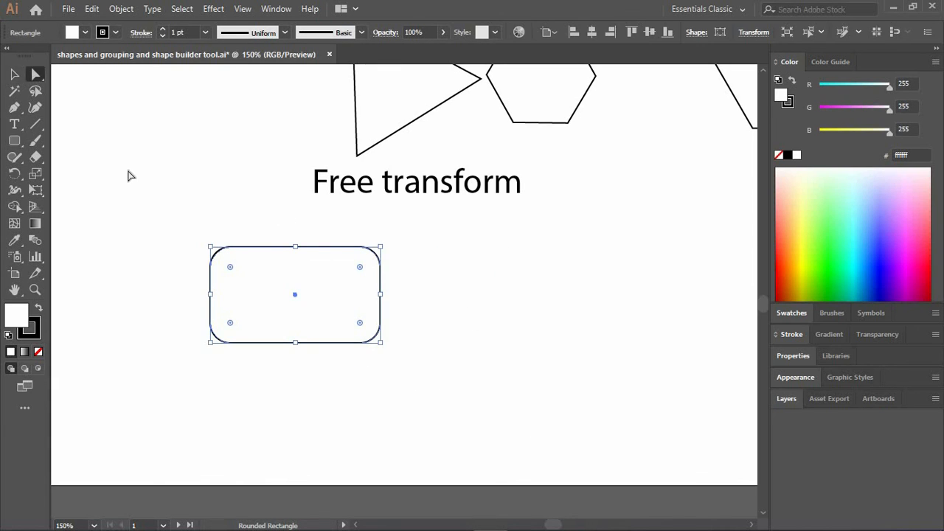
click(360, 247)
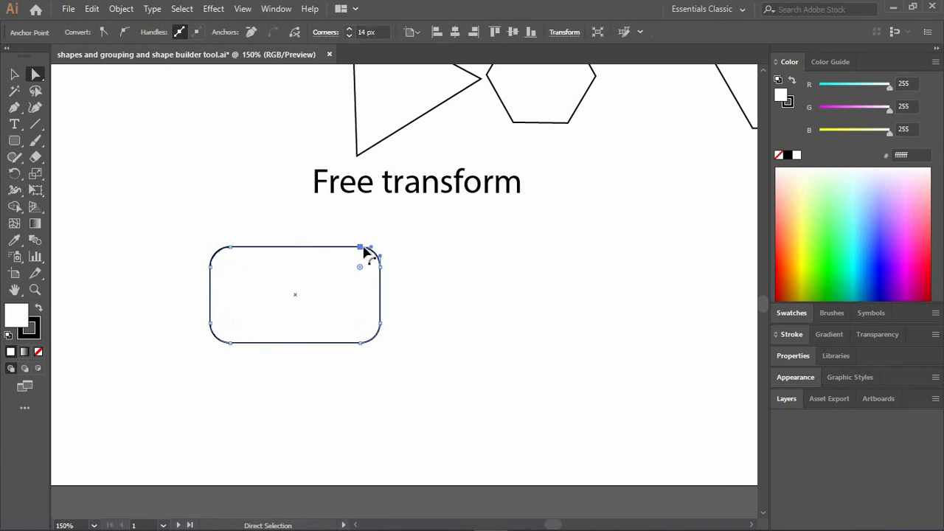
drag(363, 252, 288, 204)
drag(361, 347, 225, 384)
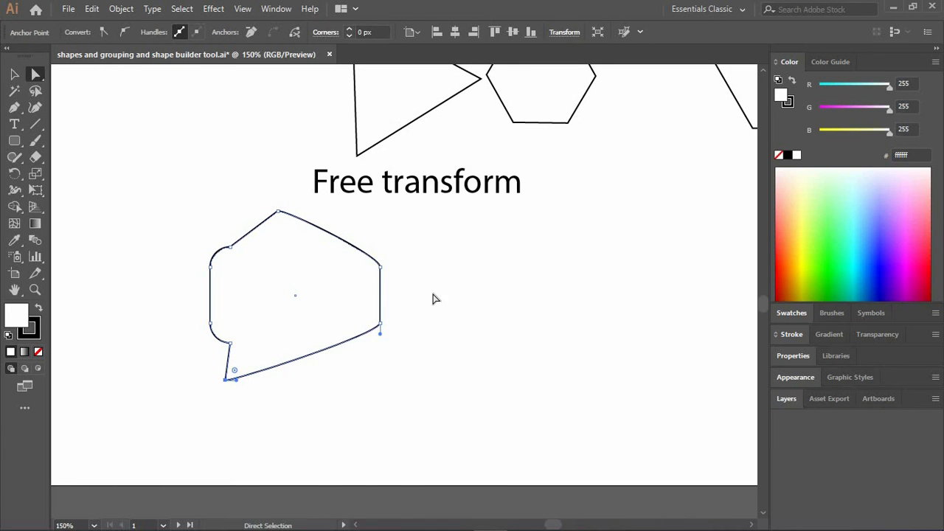
key(Delete)
key(Delete)
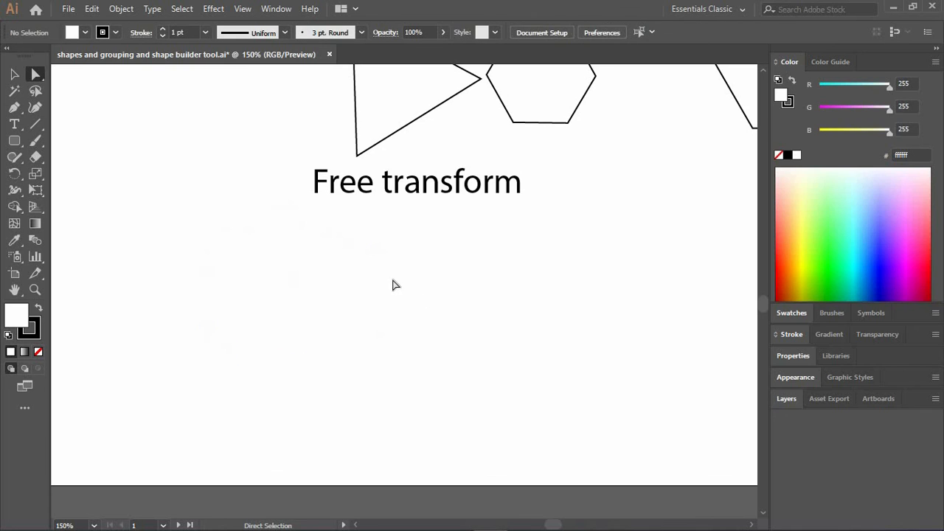
Create a rounded rectangle of 118.08 by 66.72 px with a 14 px corner radius beneath the lower "Free transform" label.
click(14, 140)
click(409, 321)
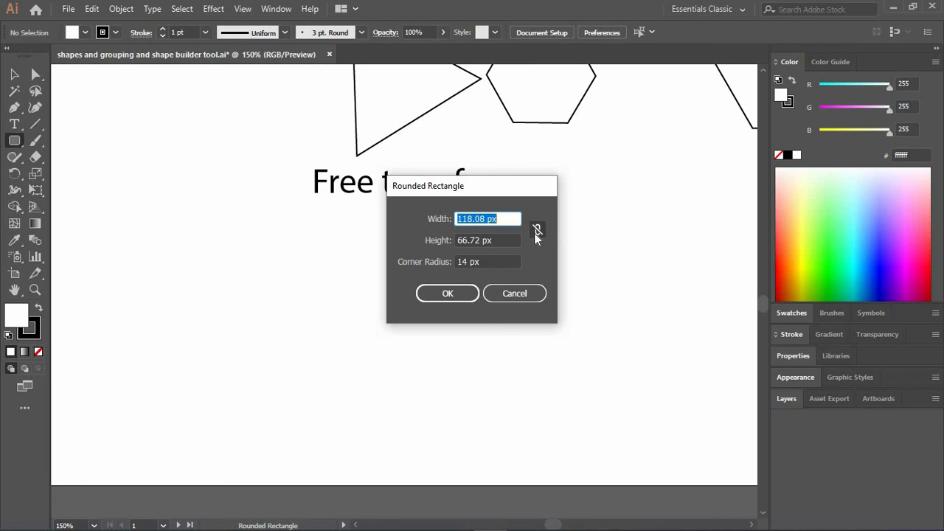
click(467, 293)
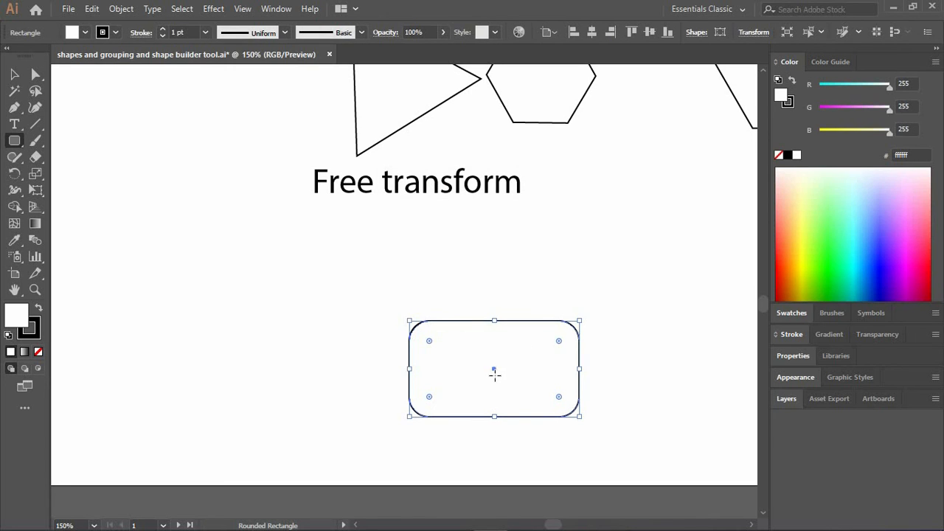
Create a second rectangle of 118.08 by 66.72 px with a 0 px corner radius beside the rounded one.
click(246, 303)
click(462, 262)
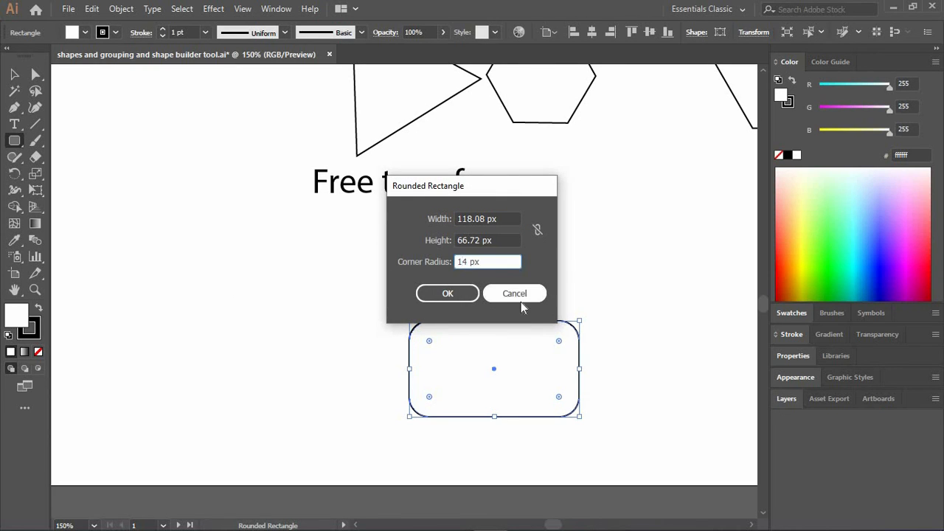
key(BackSpace)
click(466, 293)
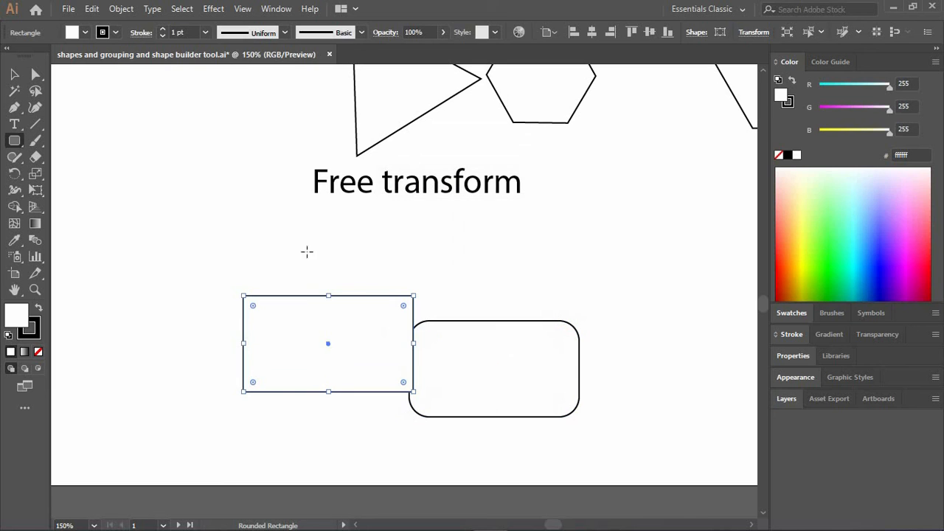
Create a third rectangle of 118.08 by 66.72 px with a 100 px corner radius, to the right of the other two.
click(651, 270)
click(464, 262)
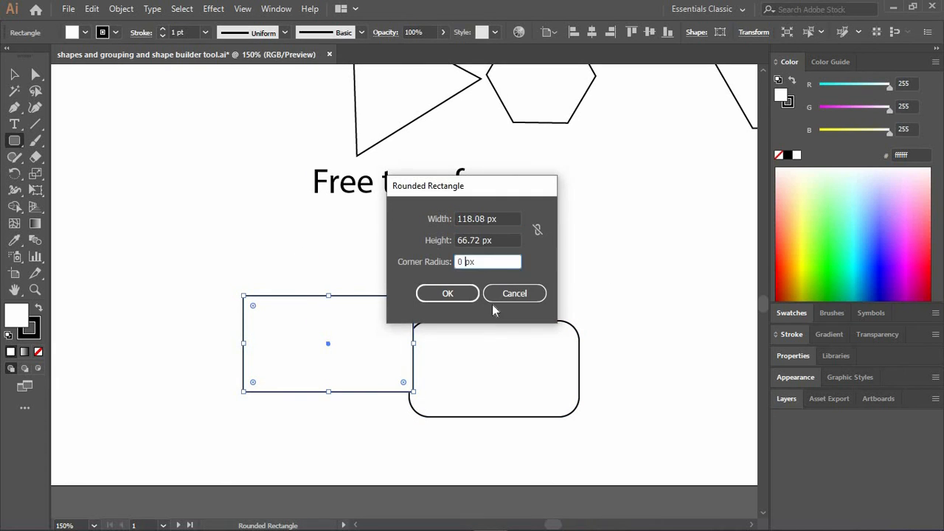
key(BackSpace)
text(100)
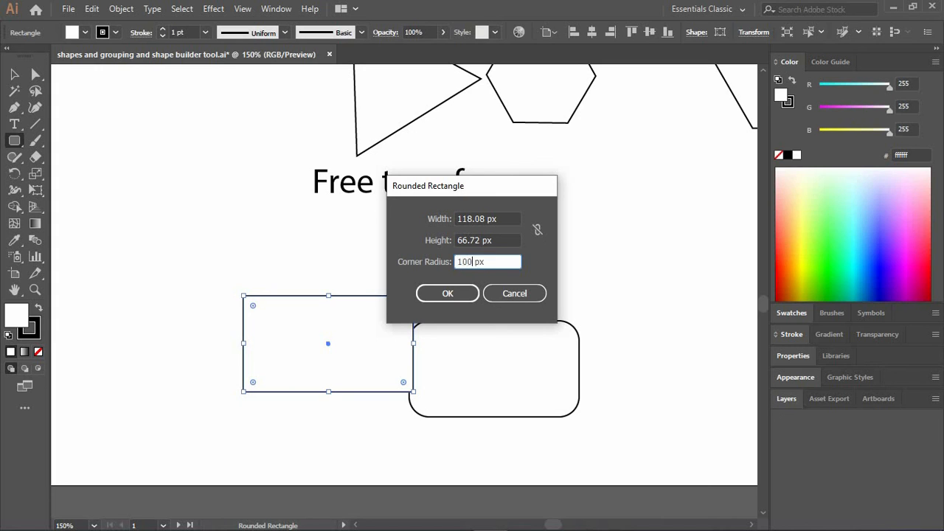
click(434, 293)
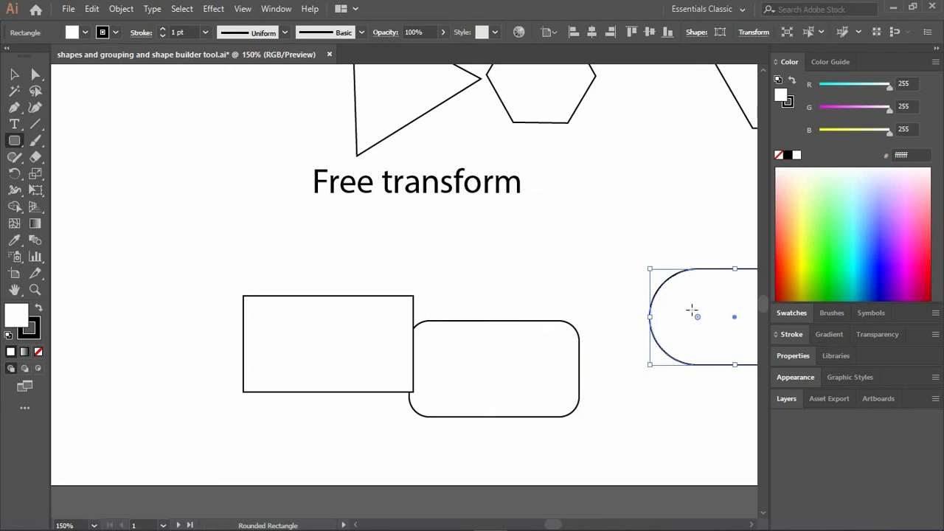
Narrow the pill-shaped rectangle from its right side until it forms a circle.
scroll(699, 325, right, 5)
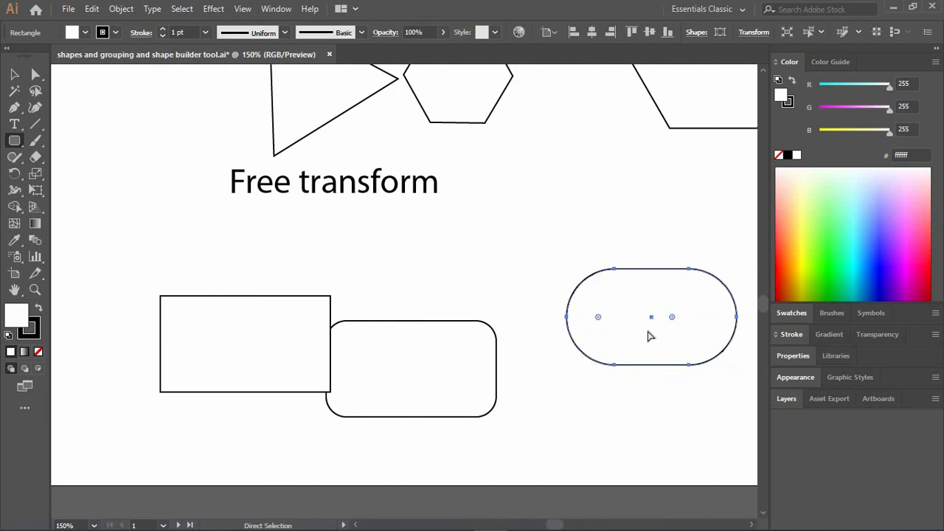
drag(643, 319, 572, 319)
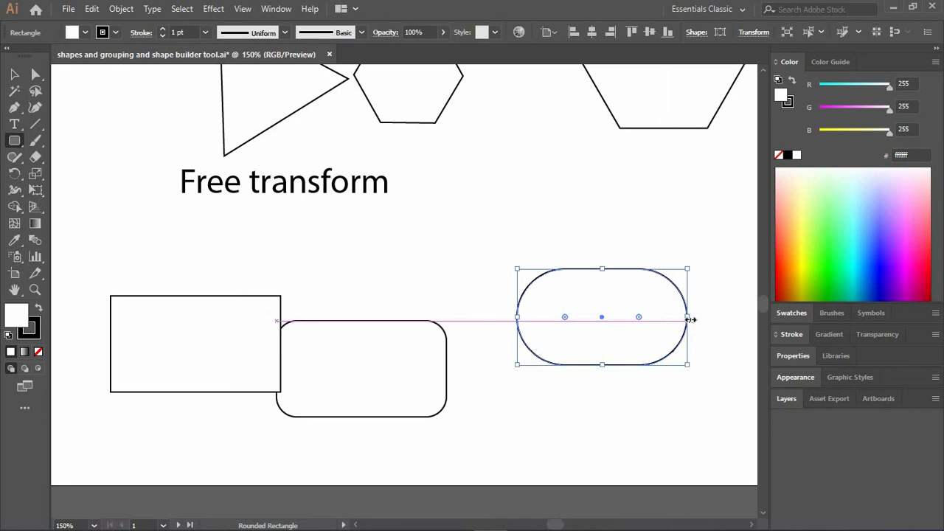
drag(689, 317, 608, 312)
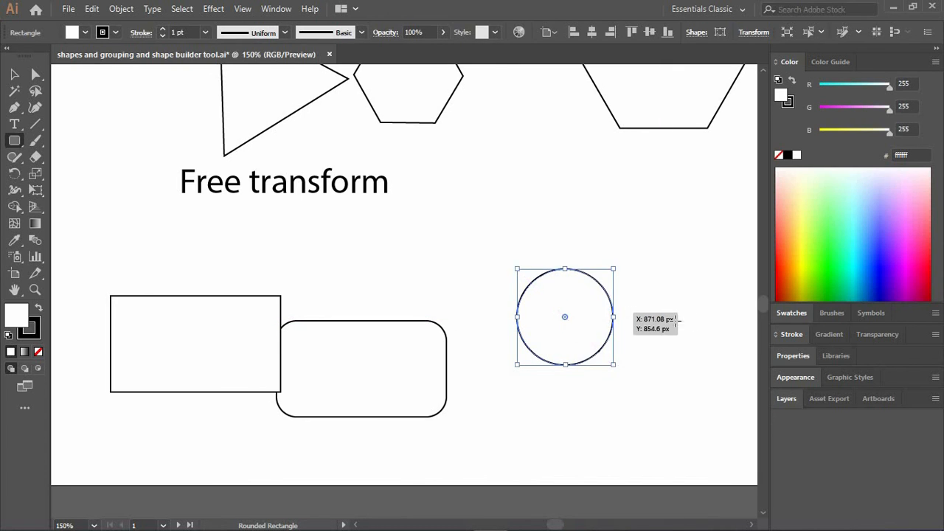